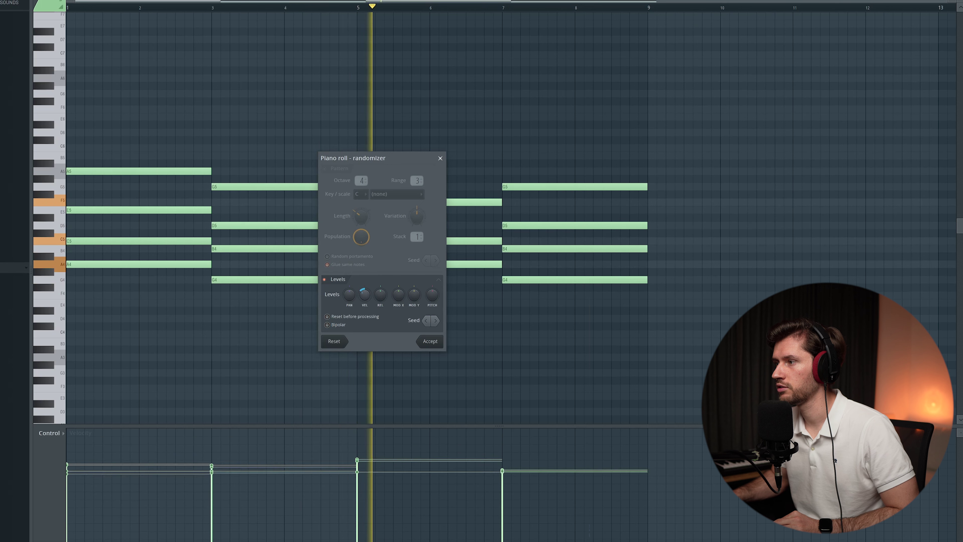
Step: Apply velocity randomization and a light strum with preserved note ends to the chord notes
click(430, 342)
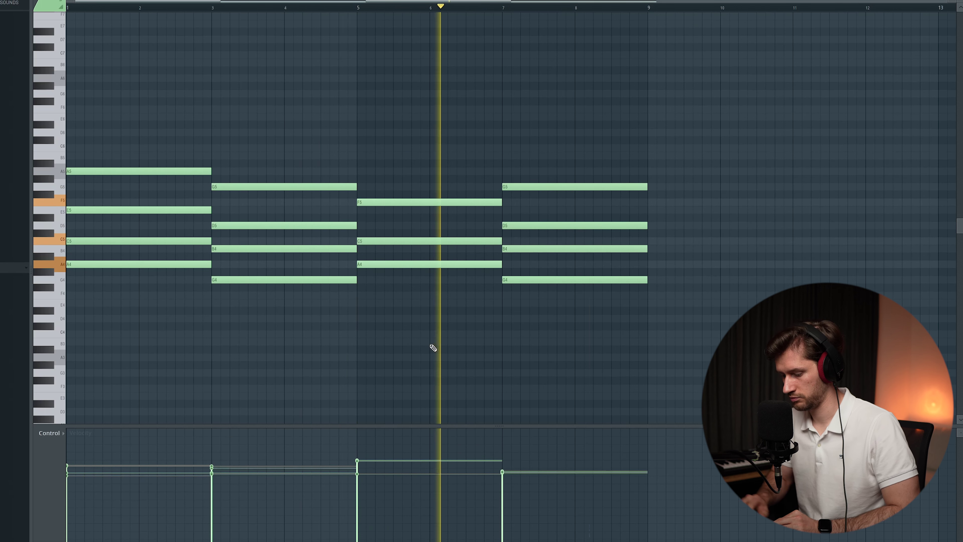
key(alt+s)
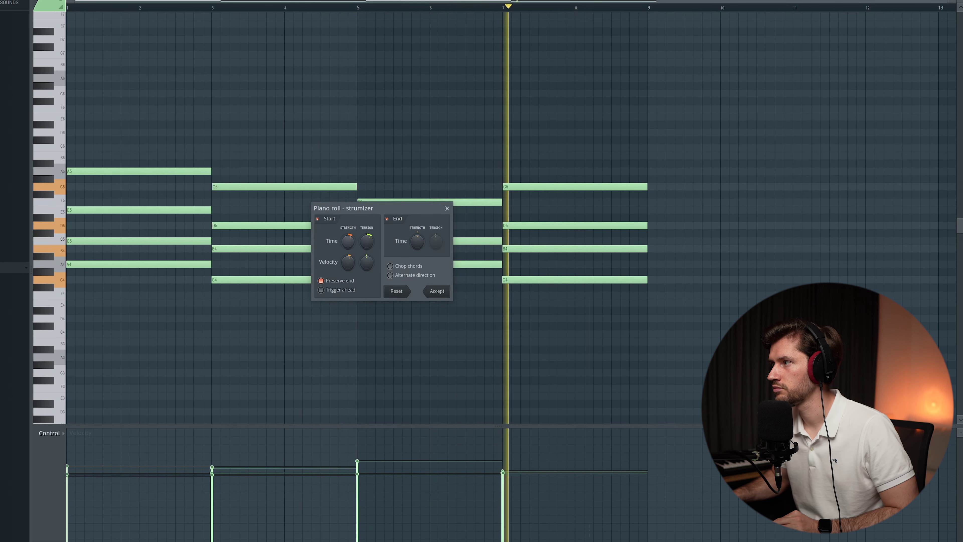
click(437, 291)
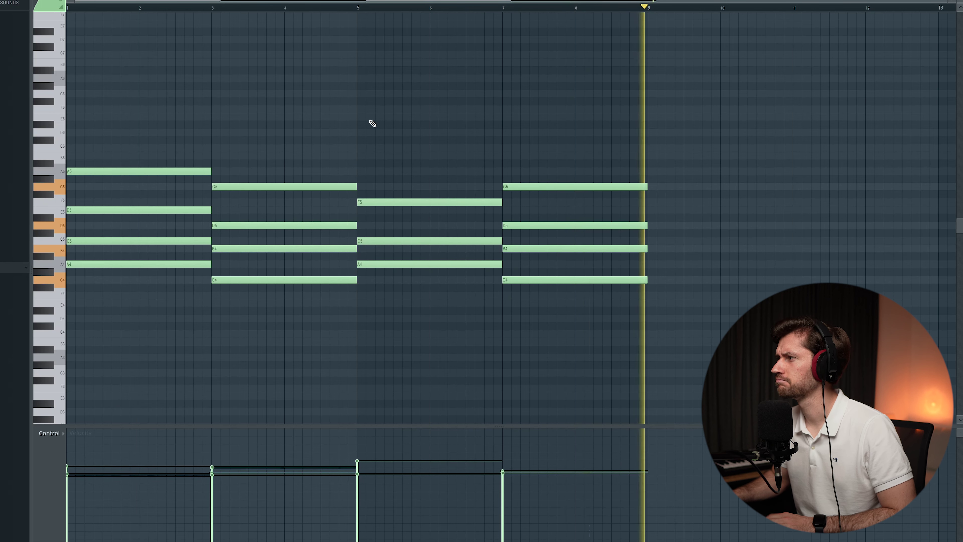
key(space)
Step: Add an Opus instrument channel and load the Harp Angels patch from EW Hollywood Harp's Maestro Patches
key(F6)
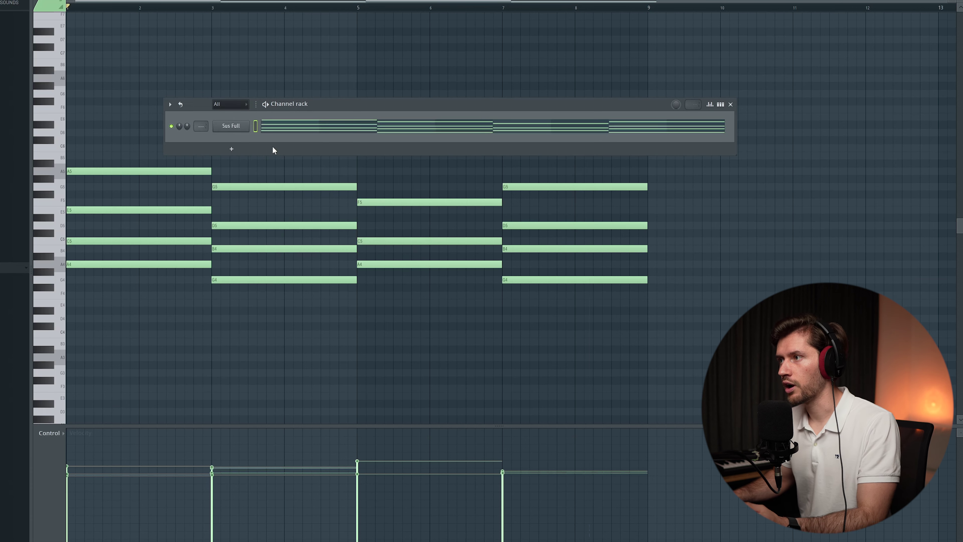
click(235, 150)
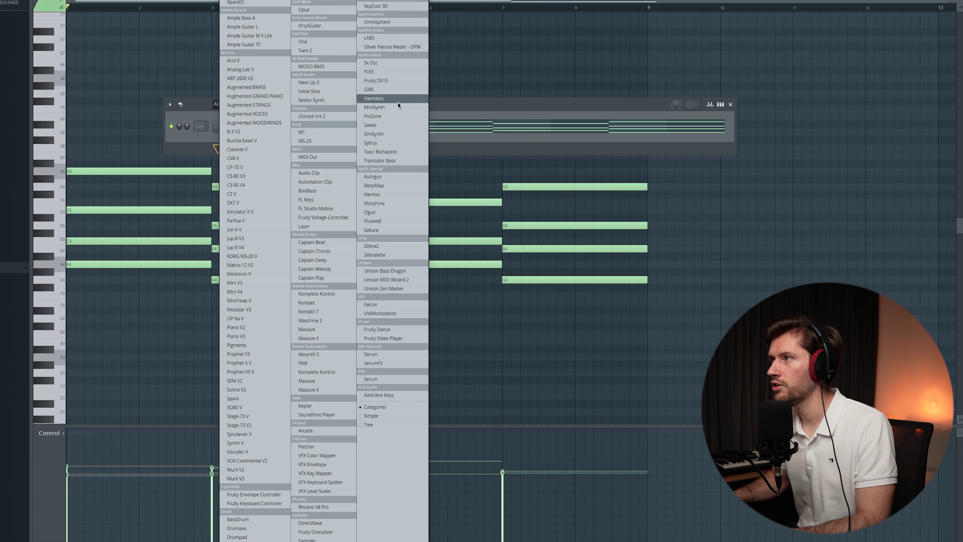
click(312, 8)
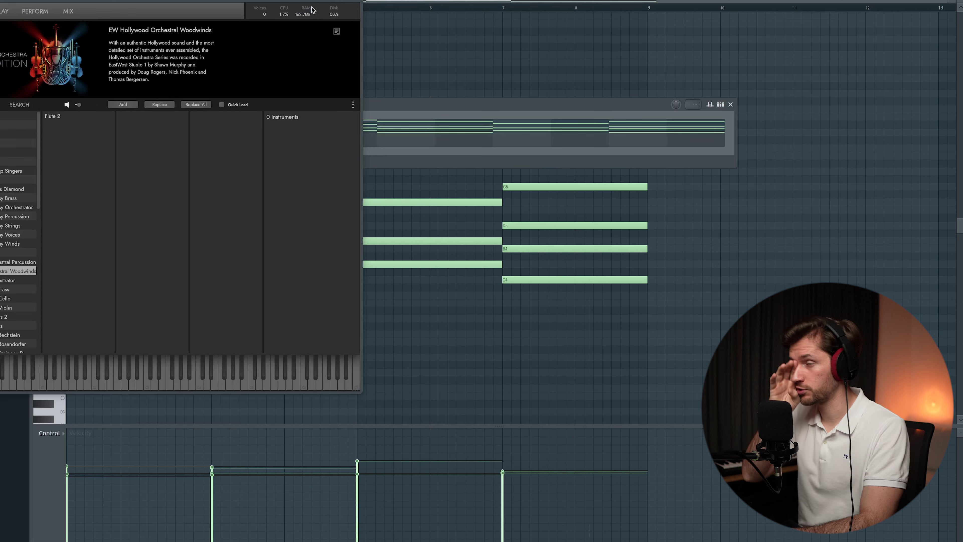
drag(174, 0, 375, 31)
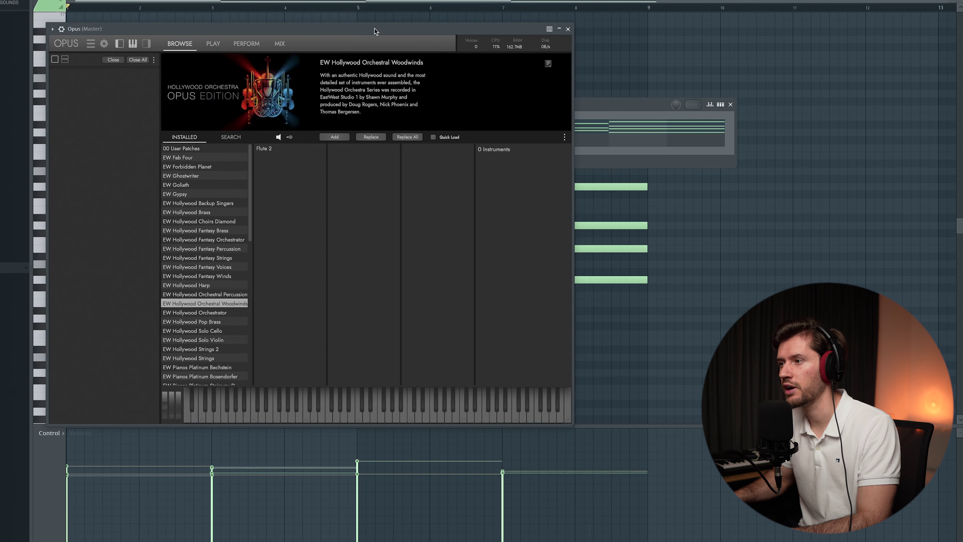
click(212, 288)
click(496, 160)
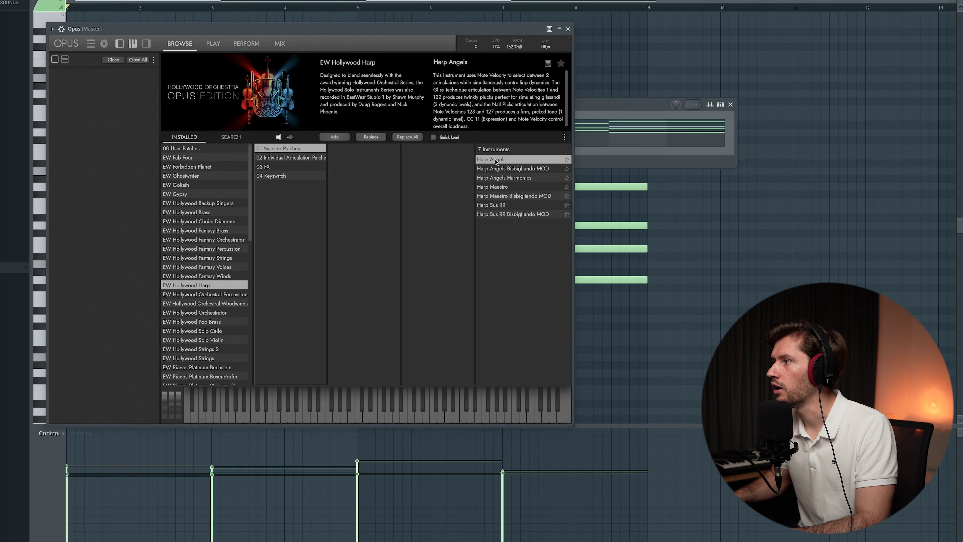
double_click(495, 160)
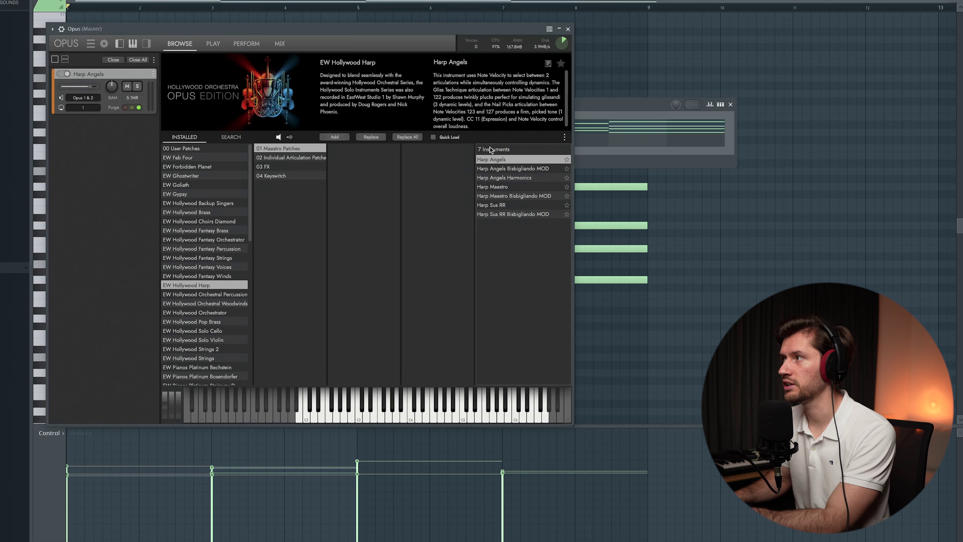
Step: Duplicate the entire eight-bar chord progression so the copy starts at bar 9
key(F7)
key(ctrl+a)
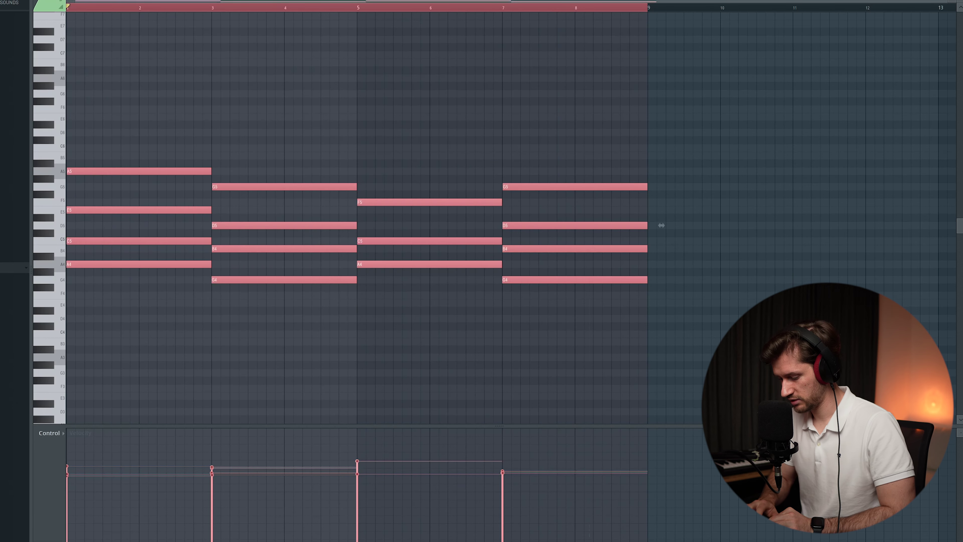
key(ctrl+b)
click(428, 7)
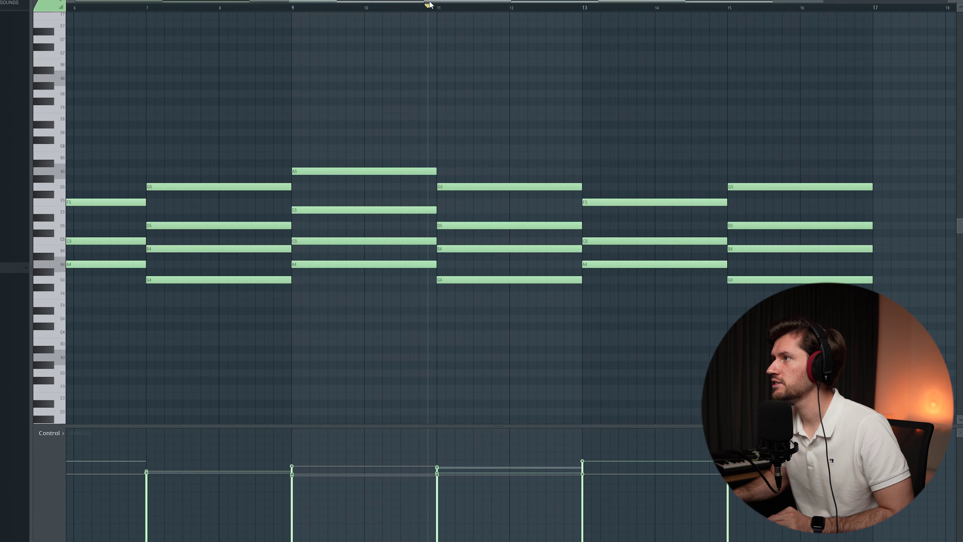
scroll(426, 2, left, 3)
scroll(610, 9, down, 2)
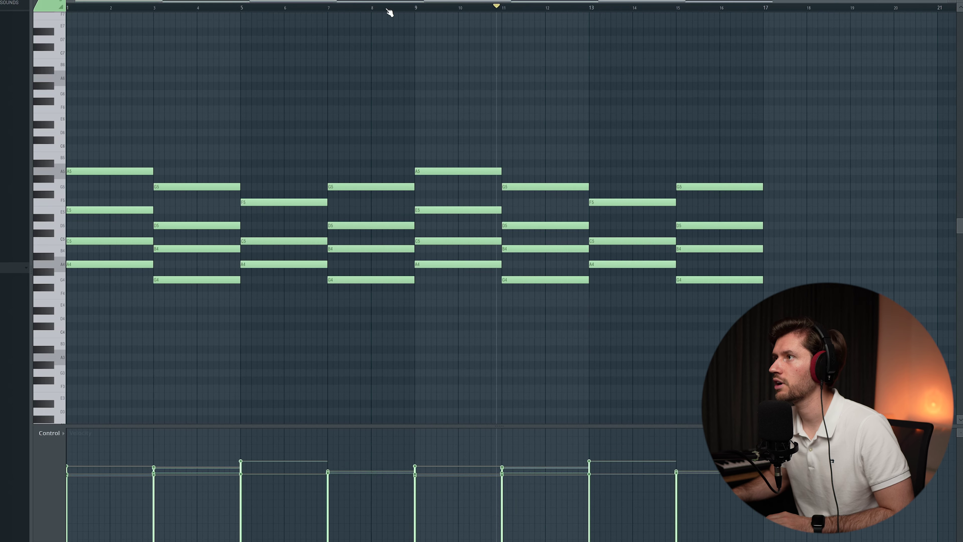
Step: Place a half-bar A5 note at bar 2 in the Opus channel and show the harp's Play page
key(F6)
click(283, 142)
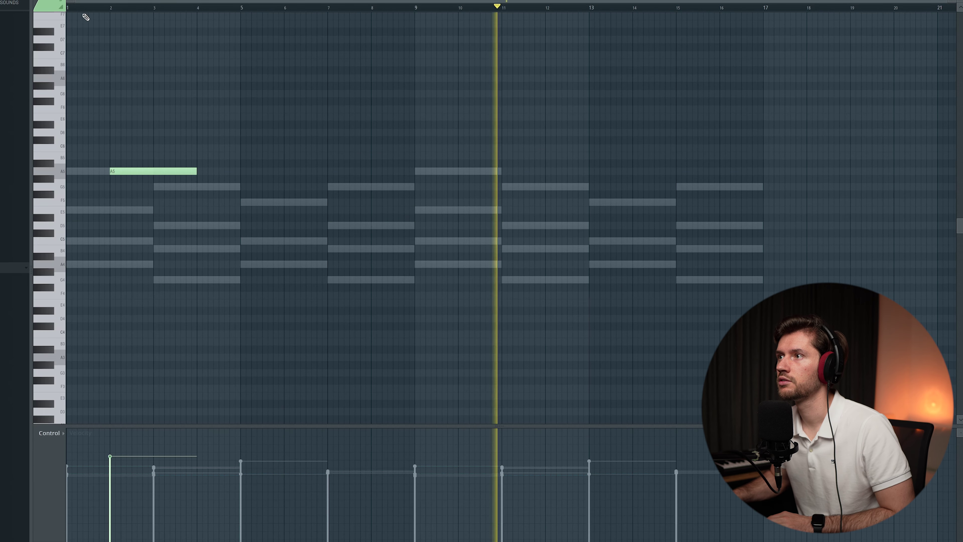
key(space)
drag(196, 178, 132, 179)
key(space)
key(F6)
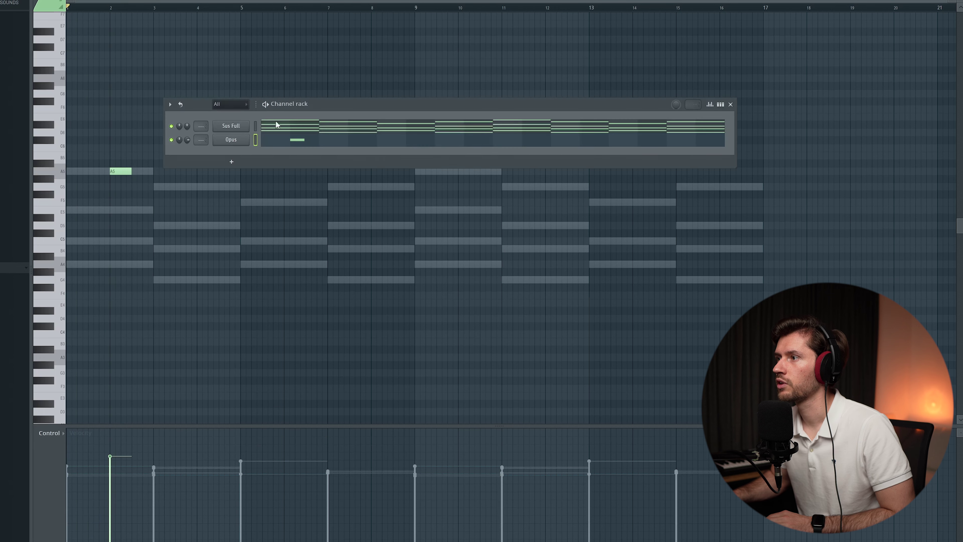
click(231, 140)
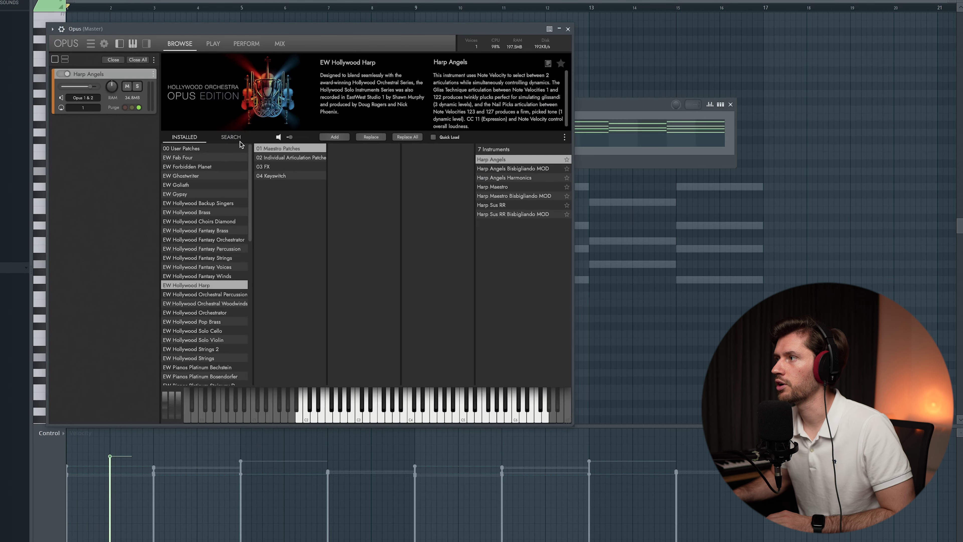
click(213, 44)
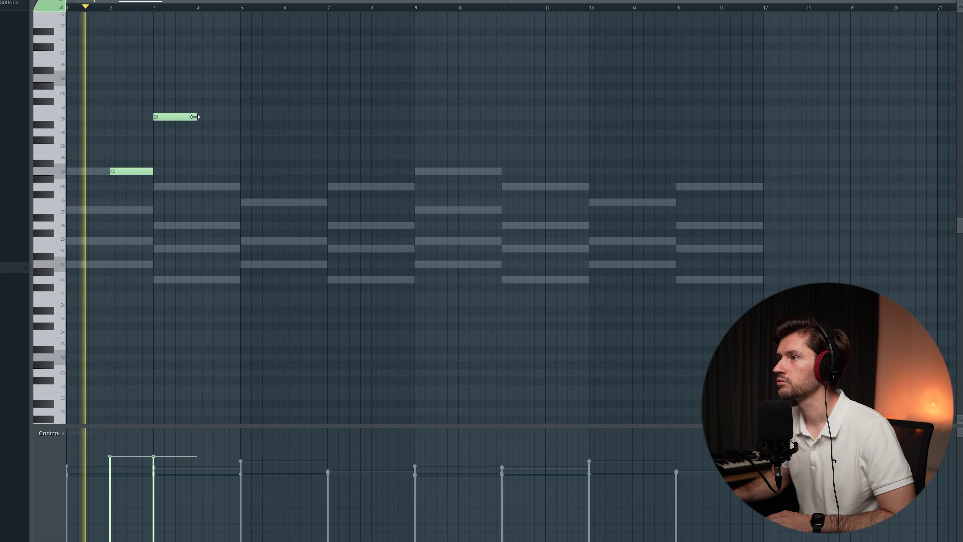
Step: Build the harp phrase with a two-bar E6 at bar 3 and a one-bar A5 at bar 4, with gently falling velocities
drag(196, 117, 241, 117)
click(198, 171)
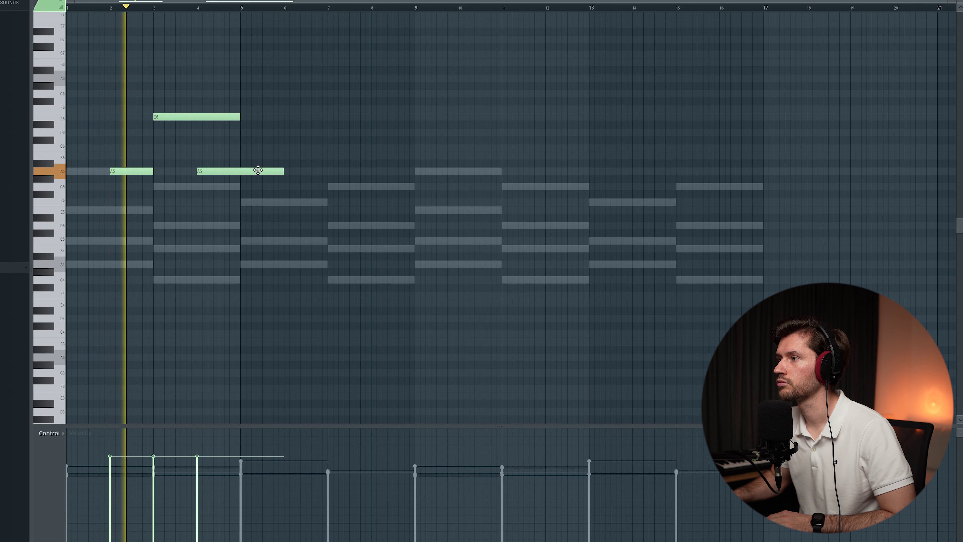
drag(283, 172, 241, 175)
drag(106, 447, 205, 453)
Step: Duplicate the three-note harp phrase and shift the copy so it starts at bar 6
drag(281, 90, 148, 224)
key(ctrl+b)
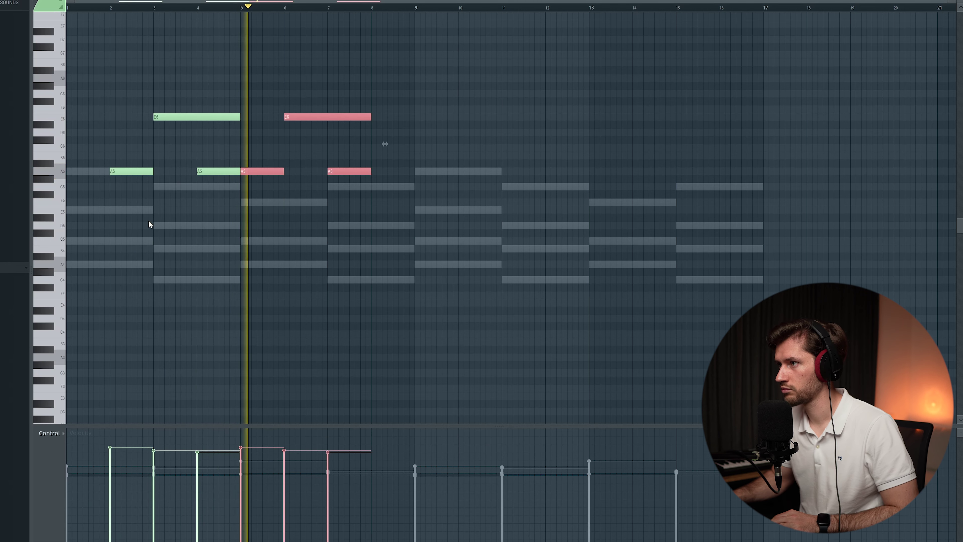
mouse_move(312, 173)
mouse_down()
mouse_move(349, 173)
mouse_move(311, 172)
mouse_up()
key(ctrl+d)
key(space)
Step: Rework the first harp phrase with a one-bar E6 at bar 4 and a half-bar A5 in that bar's second half
drag(219, 121, 225, 122)
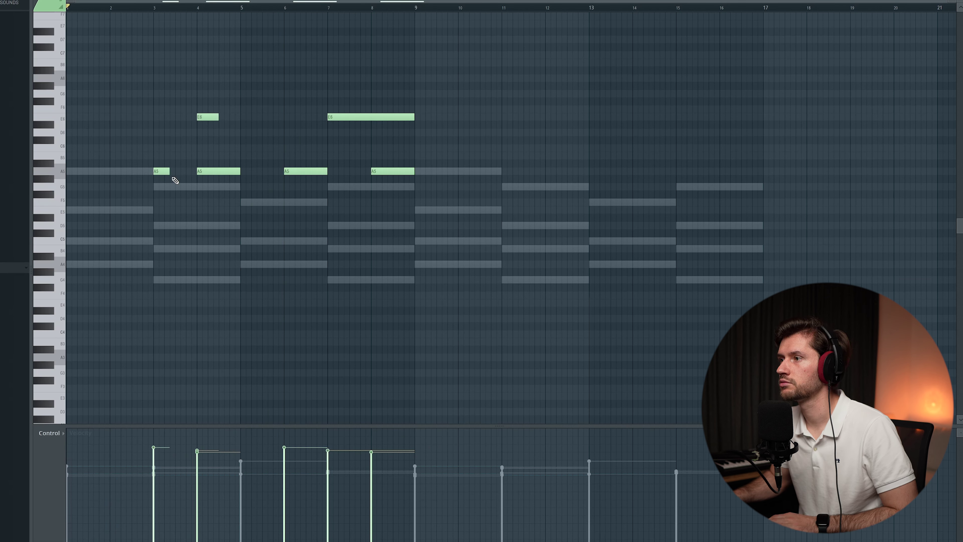
key(space)
click(224, 171)
drag(218, 117, 239, 118)
drag(261, 171, 240, 171)
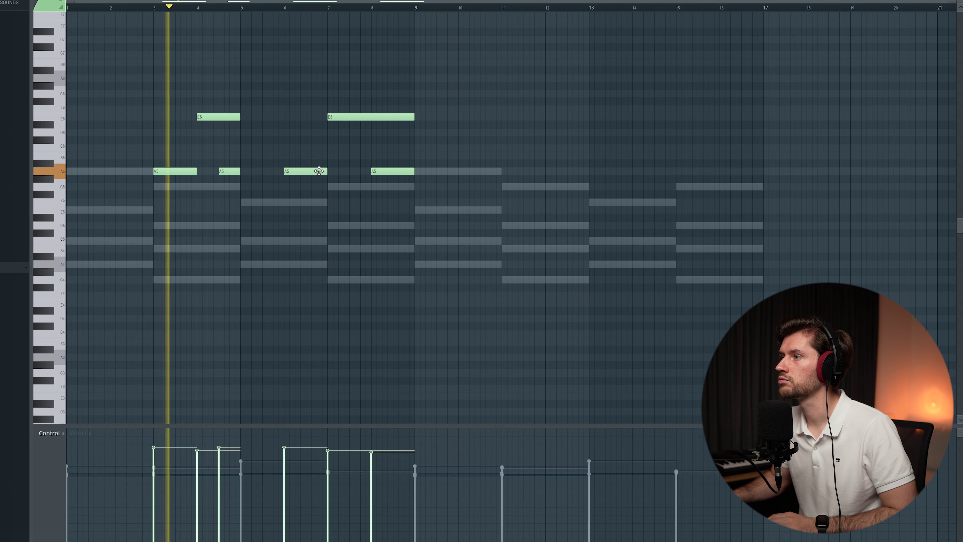
Step: Rework the second harp phrase to match the first, with A5 at bar 7, E6 at bar 8 and a half-bar A5 ending bar 8
right_click(347, 117)
right_click(305, 171)
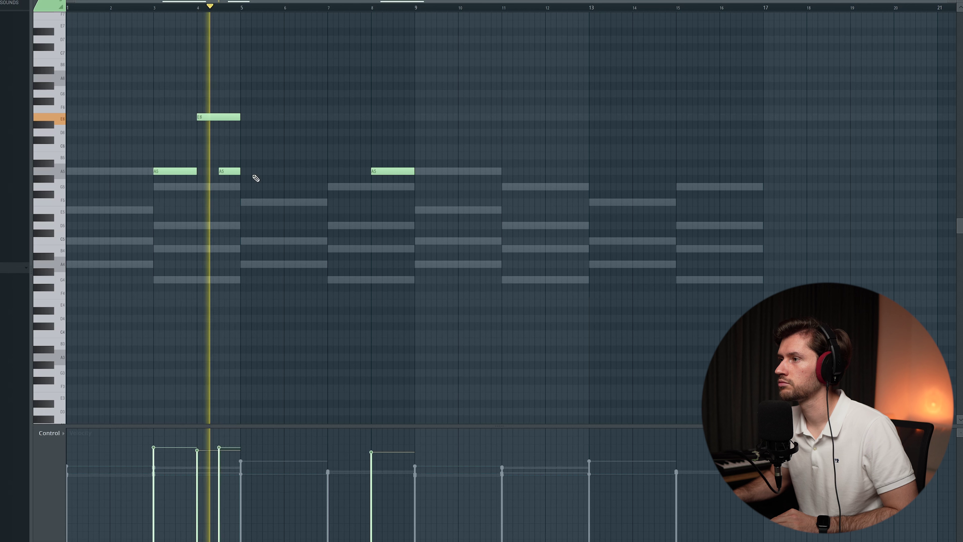
click(328, 171)
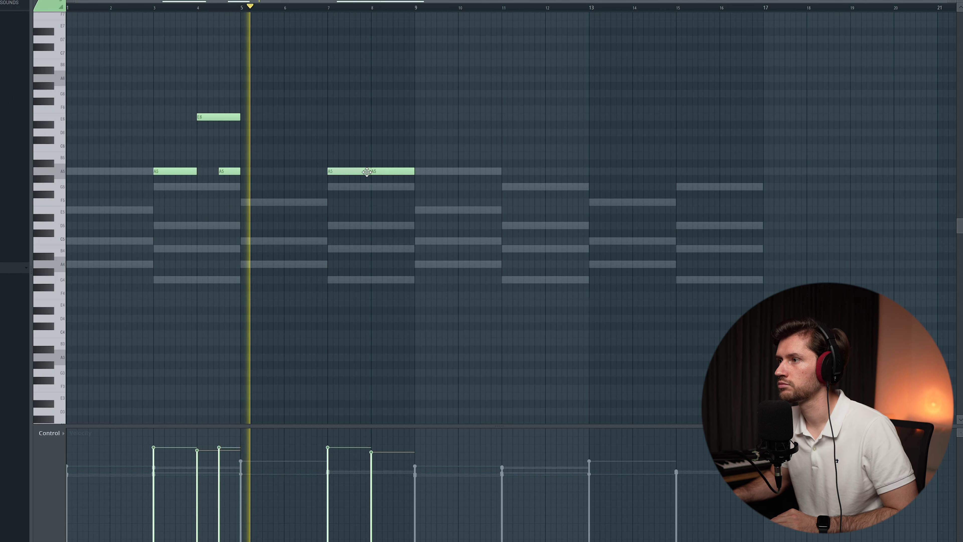
click(357, 118)
drag(357, 117, 379, 118)
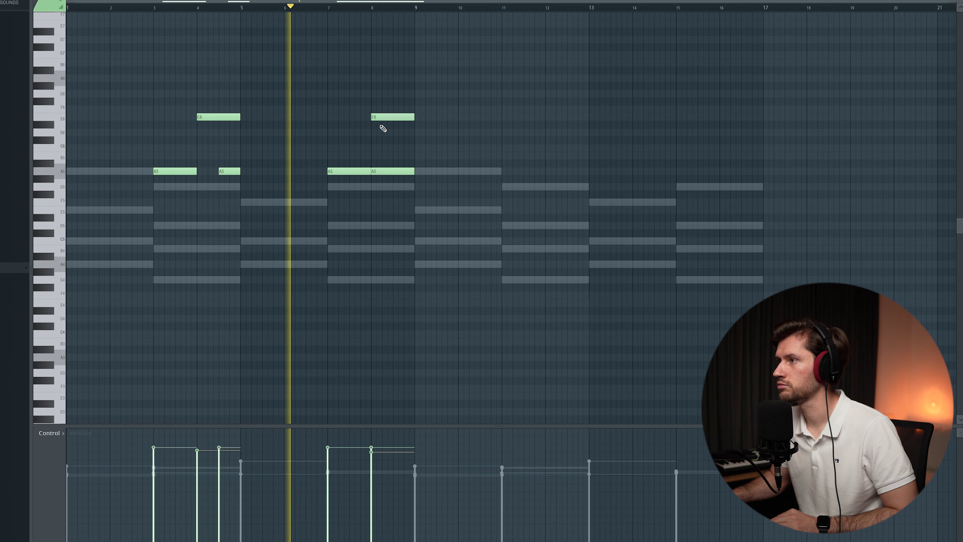
drag(387, 171, 409, 171)
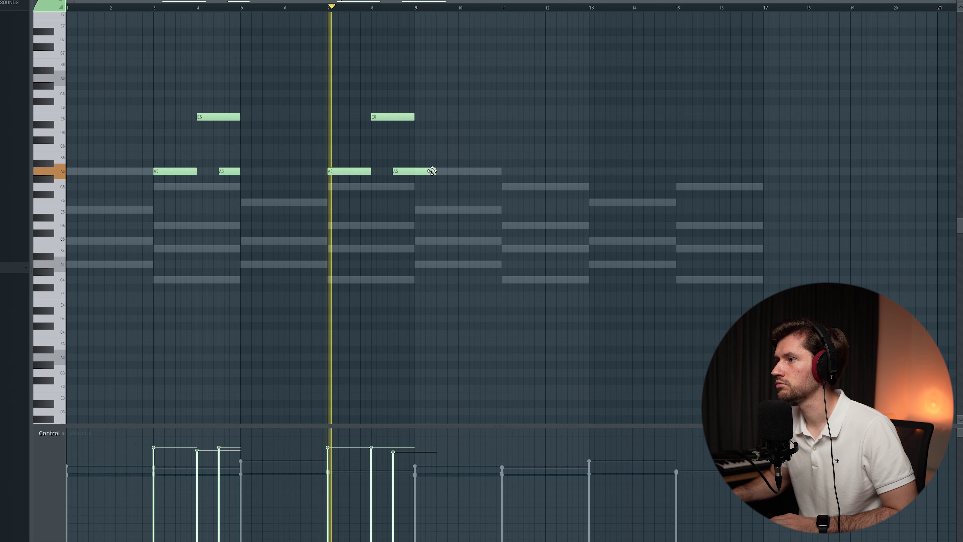
drag(436, 171, 414, 172)
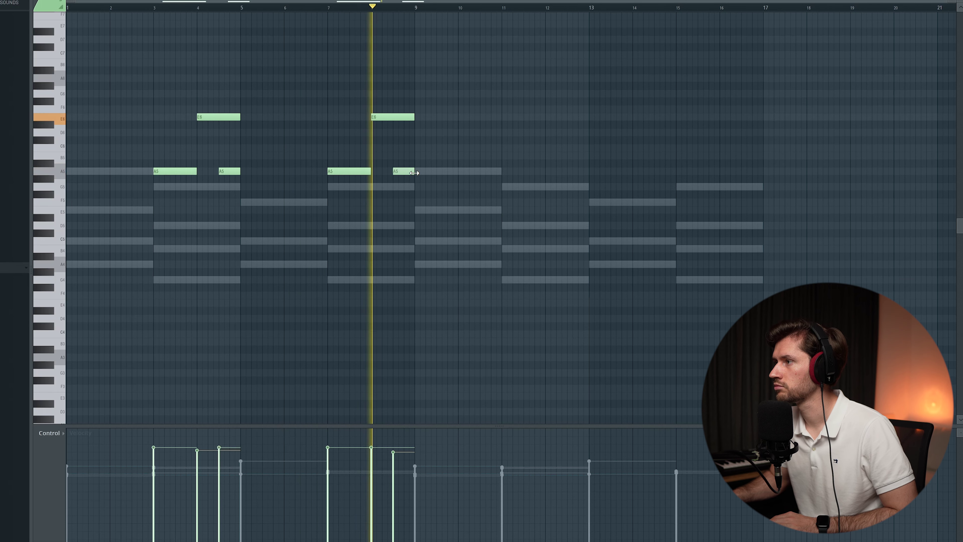
scroll(453, 182, up, 2)
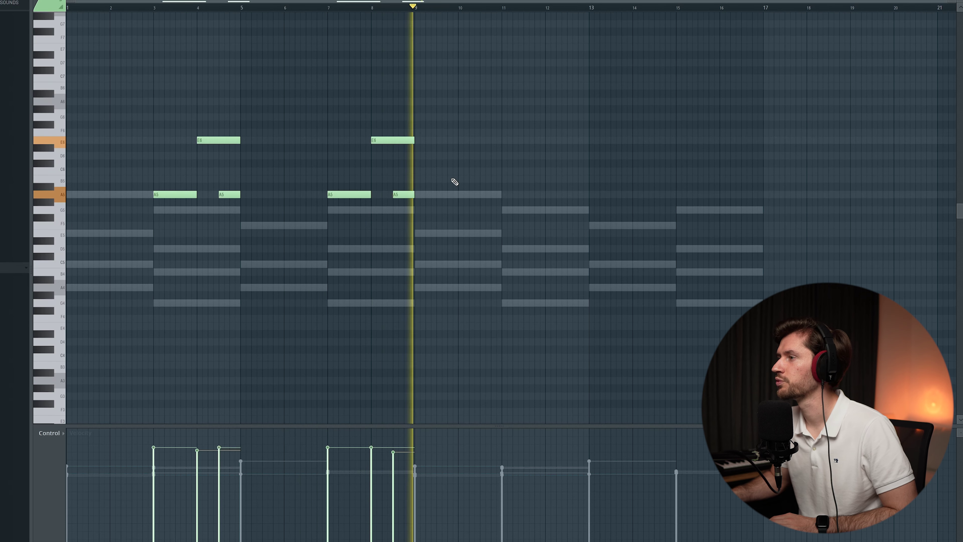
key(space)
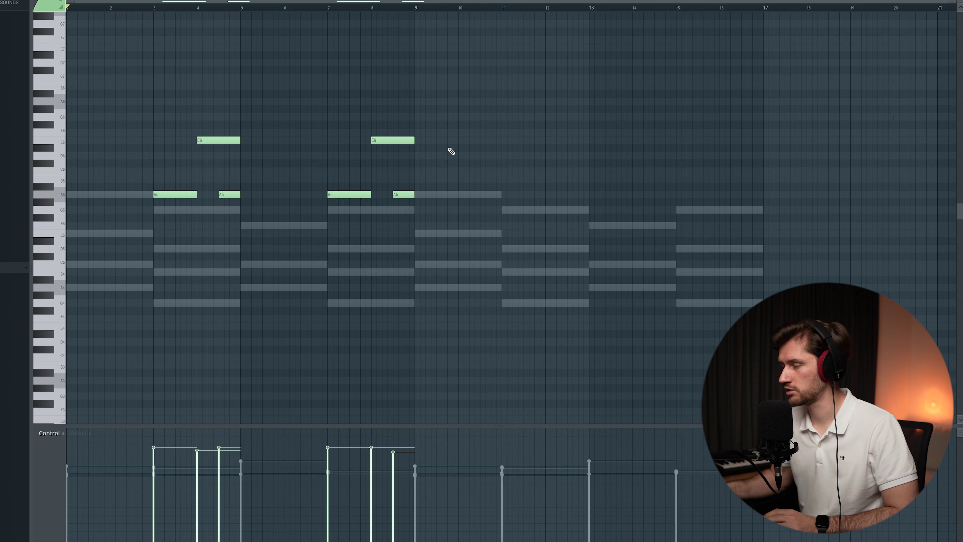
Step: Duplicate both harp phrases into the second eight bars, with the copied notes starting at bars 11 and 15
drag(520, 115, 100, 264)
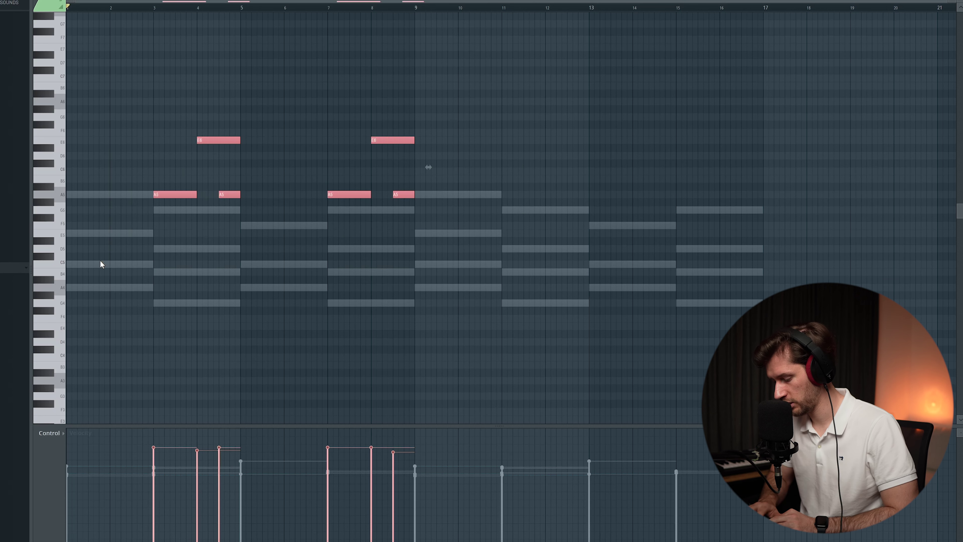
key(ctrl+b)
drag(436, 194, 523, 195)
scroll(428, 166, right, 3)
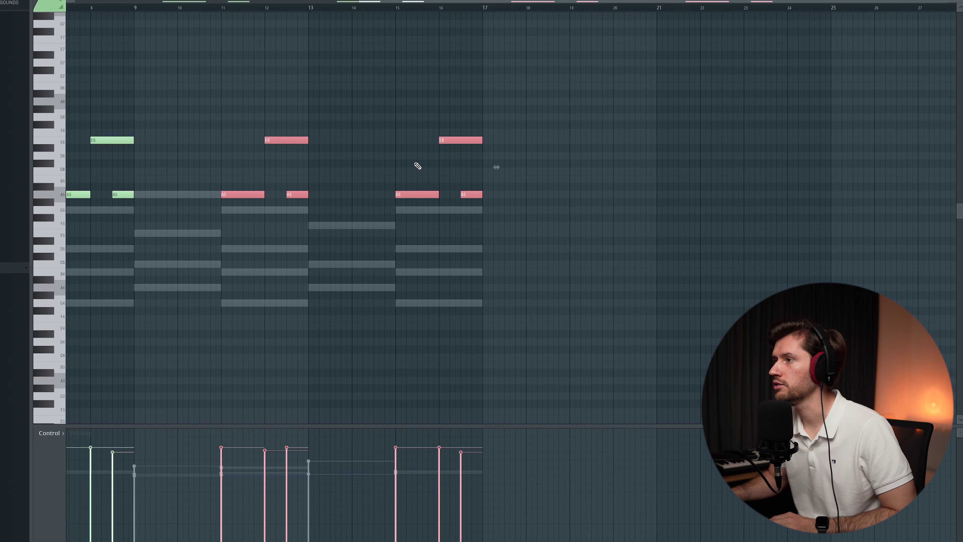
key(ctrl+d)
scroll(350, 129, up, 2)
scroll(297, 120, down, 1)
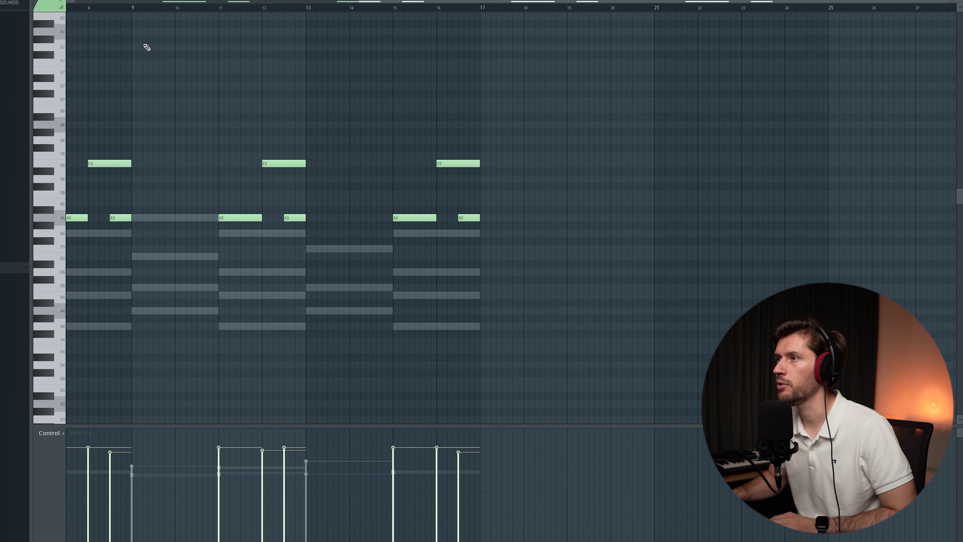
Step: Rearrange the third harp phrase into a rising figure: A5 at bar 10, E6 half a bar after it, and A6 at bar 11
click(136, 10)
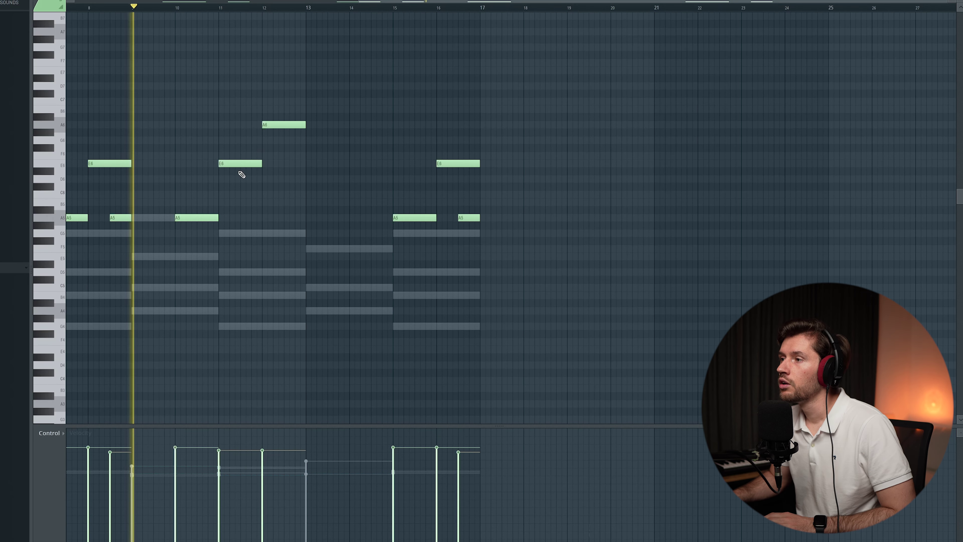
drag(238, 172, 214, 162)
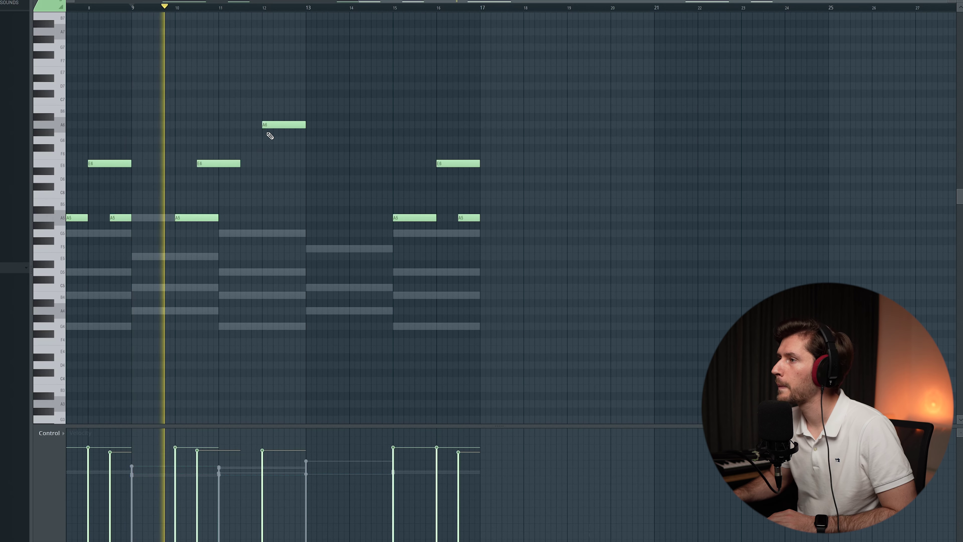
drag(268, 125, 225, 125)
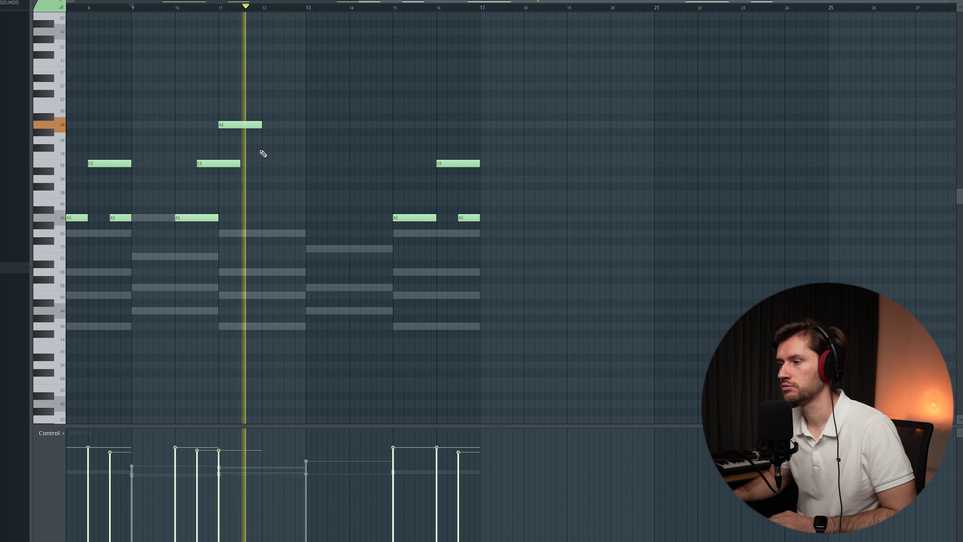
key(space)
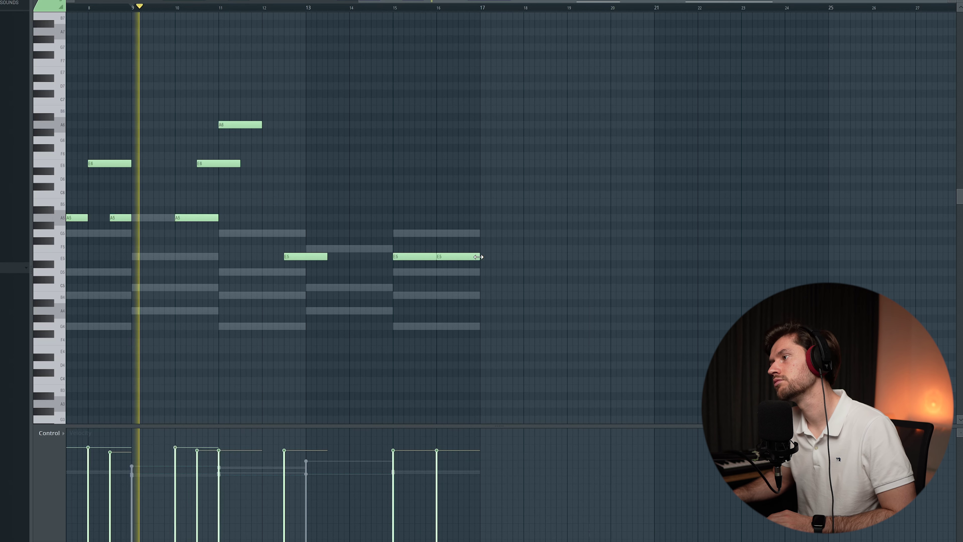
Step: Add a half-bar A5 harp note in the second half of bar 16 and play back the melody
click(461, 218)
drag(500, 217, 480, 217)
drag(358, 2, 175, 12)
scroll(175, 12, left, 4)
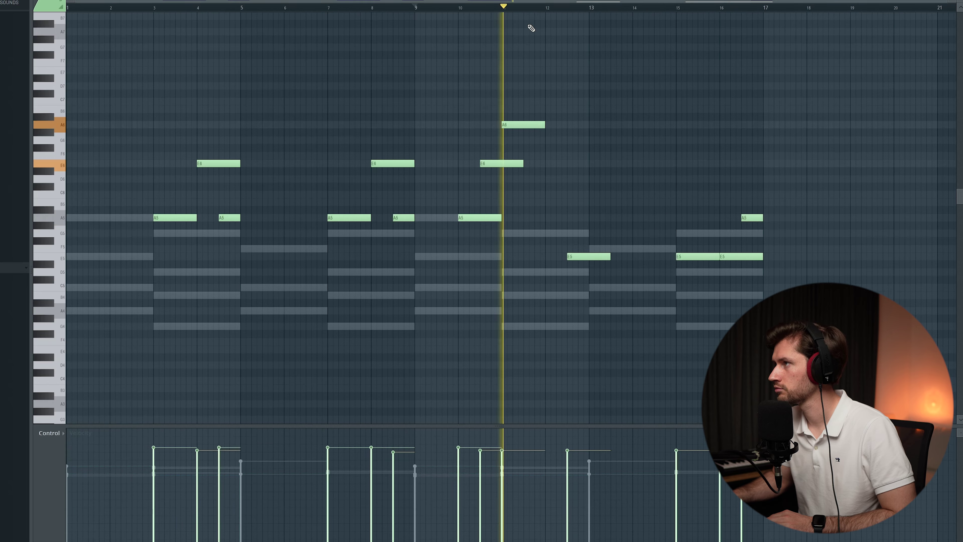
scroll(868, 213, down, 3)
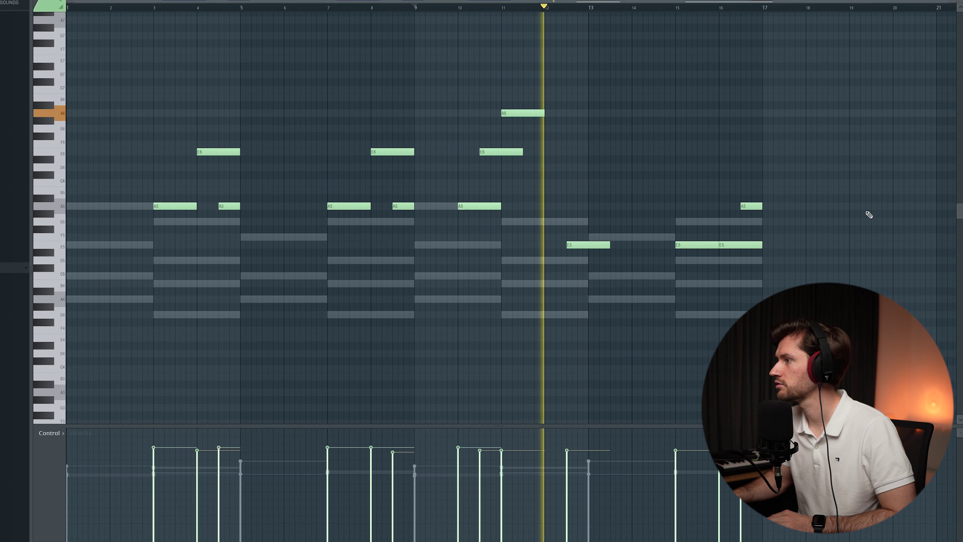
Step: Play back the harp melody through bar 16 and review its phrasing against the string chords
drag(75, 1, 238, 2)
scroll(522, 161, right, 4)
scroll(307, 190, left, 3)
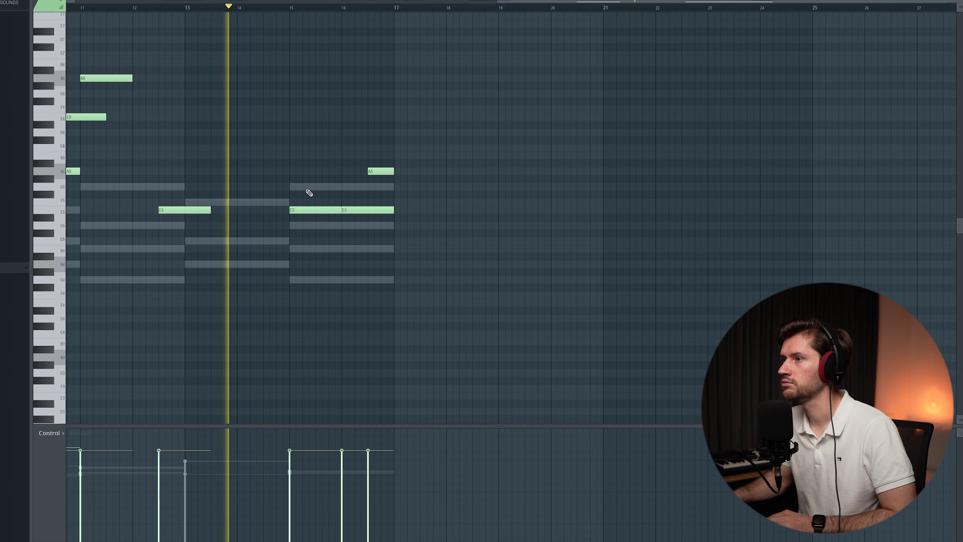
scroll(523, 275, up, 2)
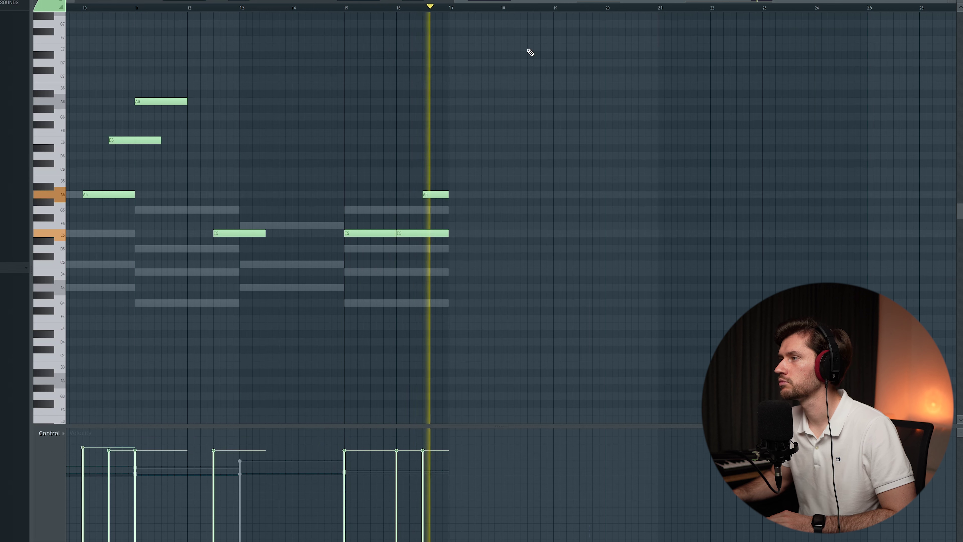
drag(525, 2, 51, 1)
key(space)
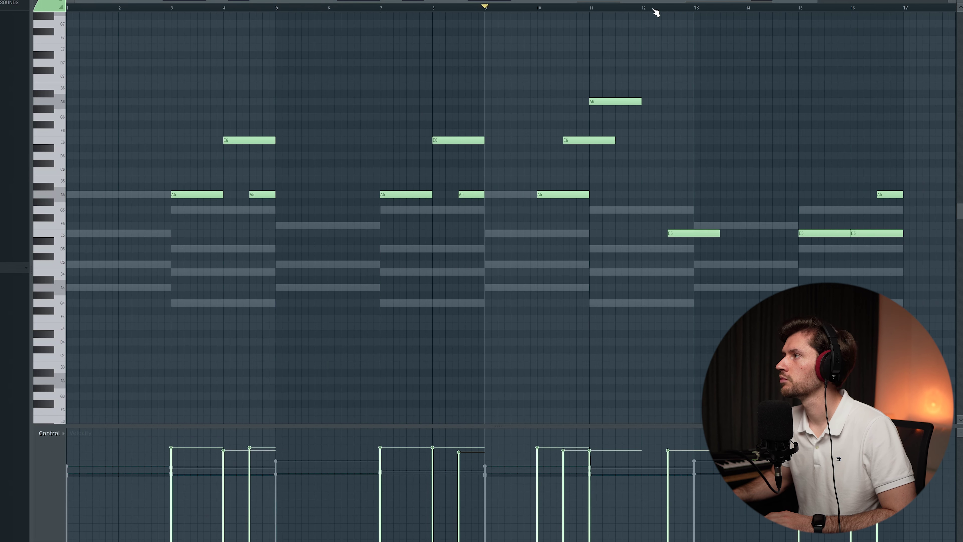
drag(820, 1, 949, 1)
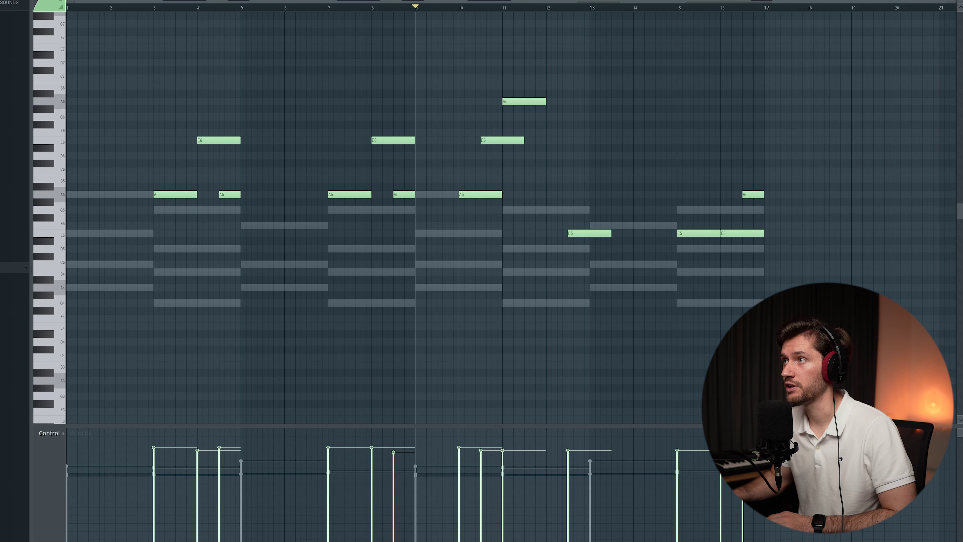
Step: Rename the Opus channel that plays the melody as Harp
key(F6)
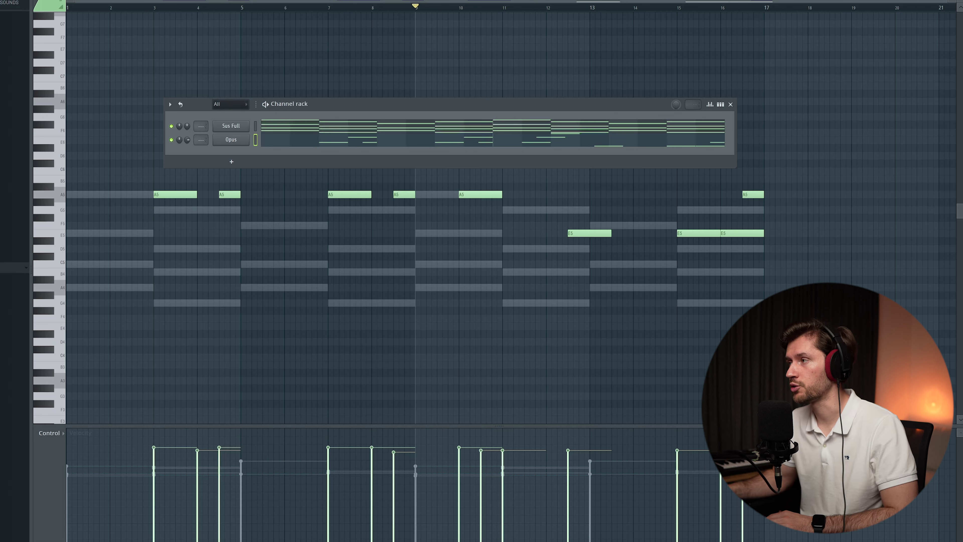
right_click(232, 139)
click(268, 157)
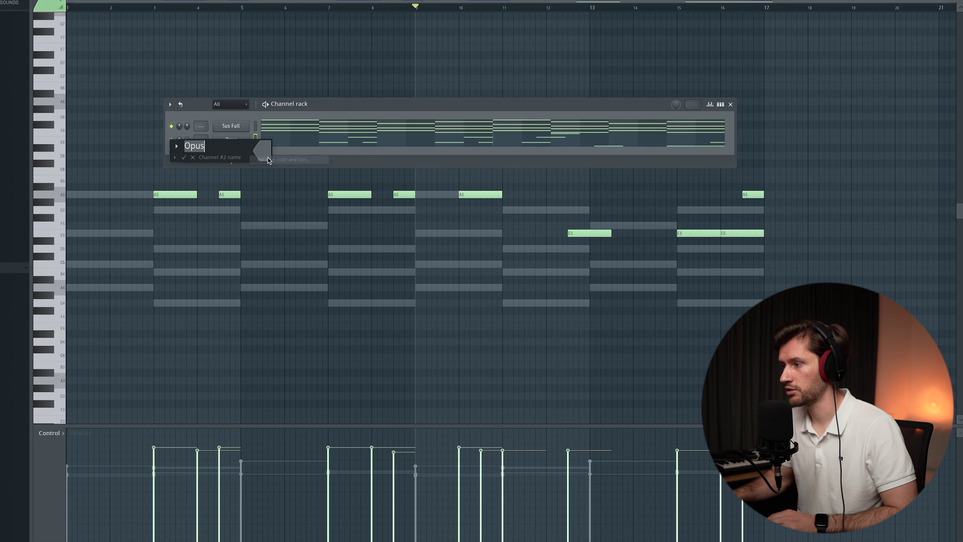
text(Harp)
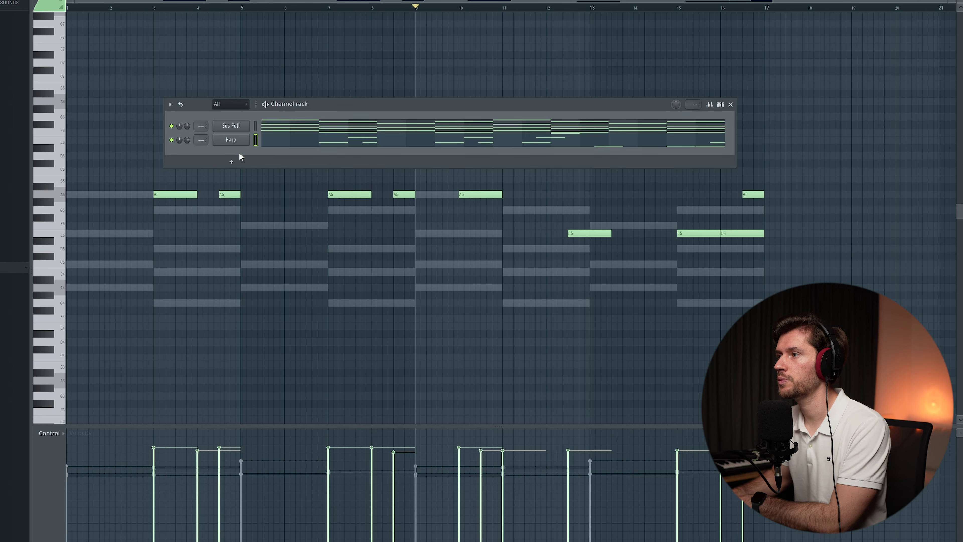
Step: Load 2nd Violins Shorts MOD into a new Opus instance from the short 2nd Violins patches of EW Hollywood Strings 2
click(232, 141)
click(238, 361)
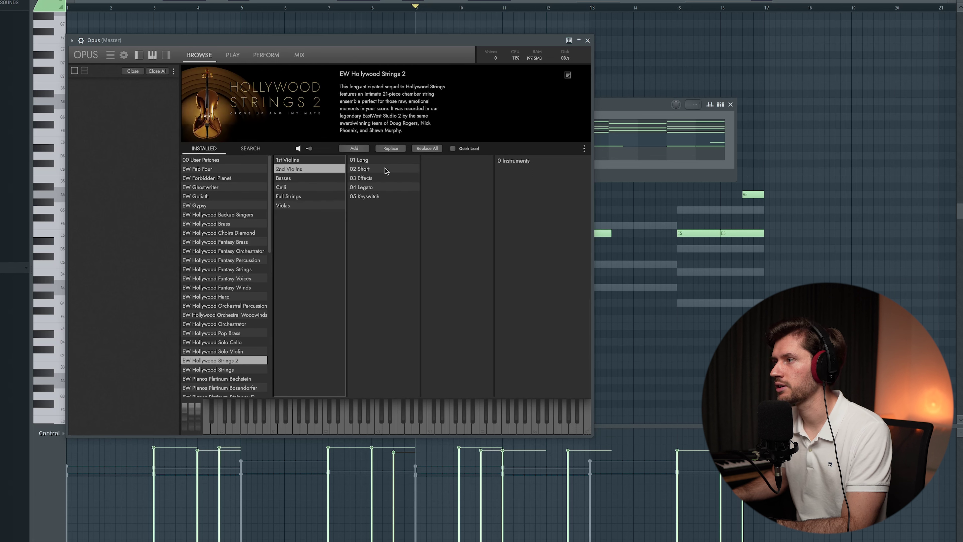
click(367, 169)
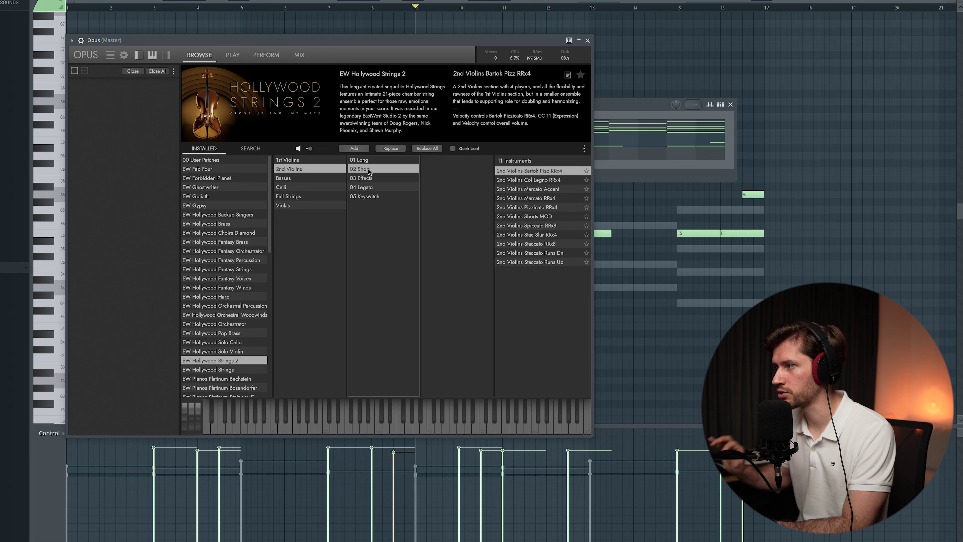
click(548, 217)
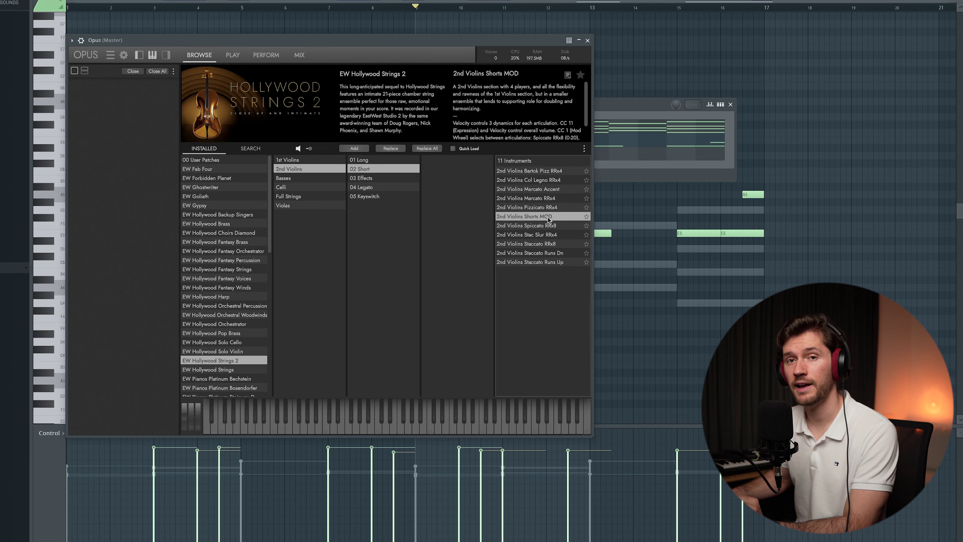
click(542, 235)
click(541, 244)
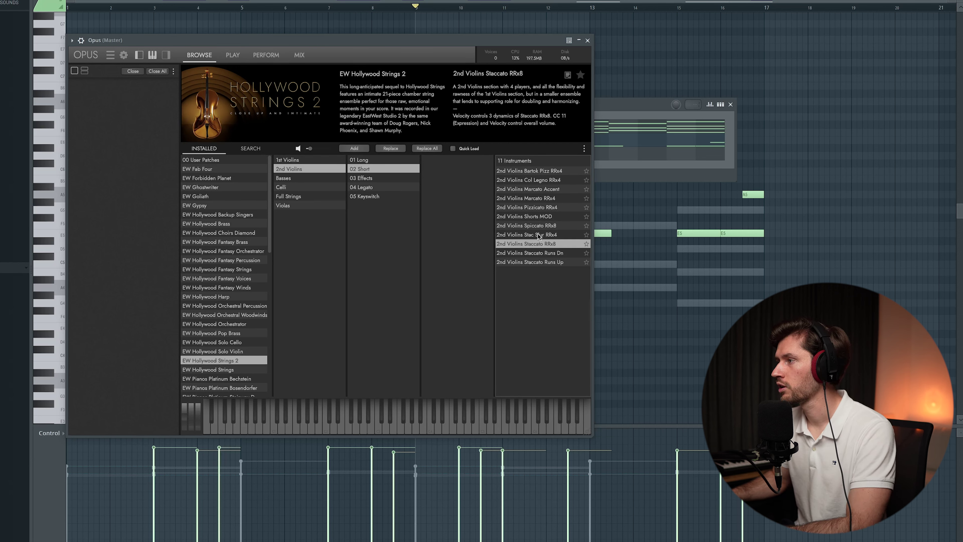
click(539, 216)
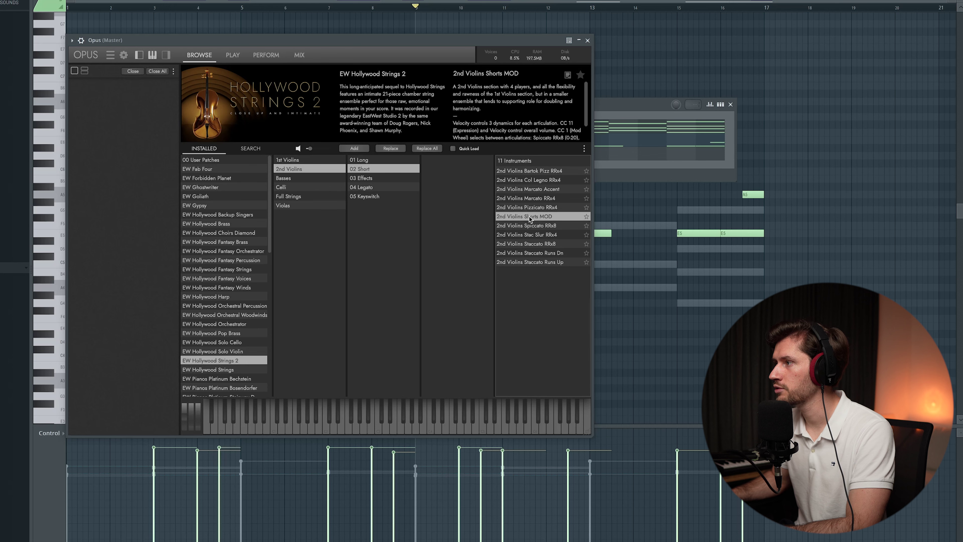
double_click(530, 217)
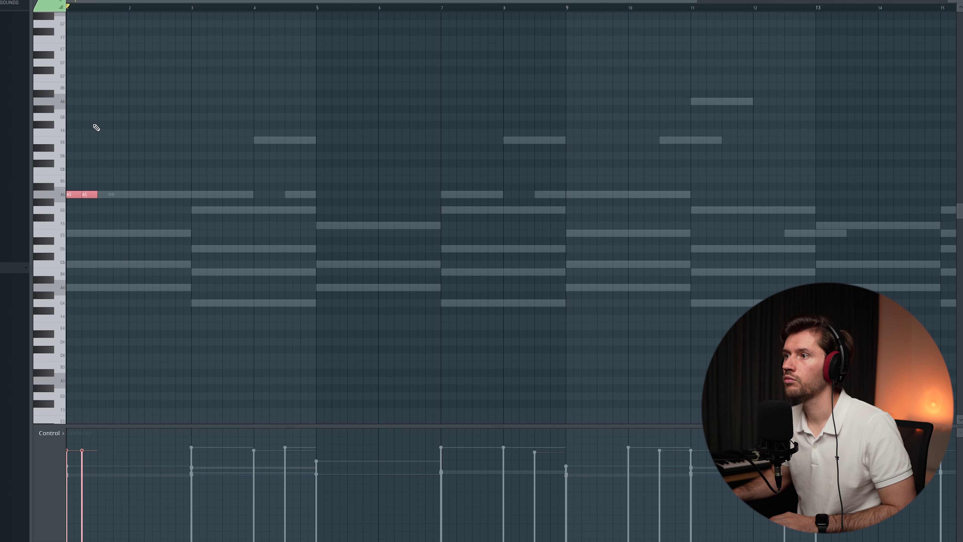
Step: Fill bars 1 and 2 of the violin part with repeated quarter-bar A5 notes
scroll(114, 241, up, 4)
key(space)
click(116, 257)
drag(105, 272, 117, 264)
key(space)
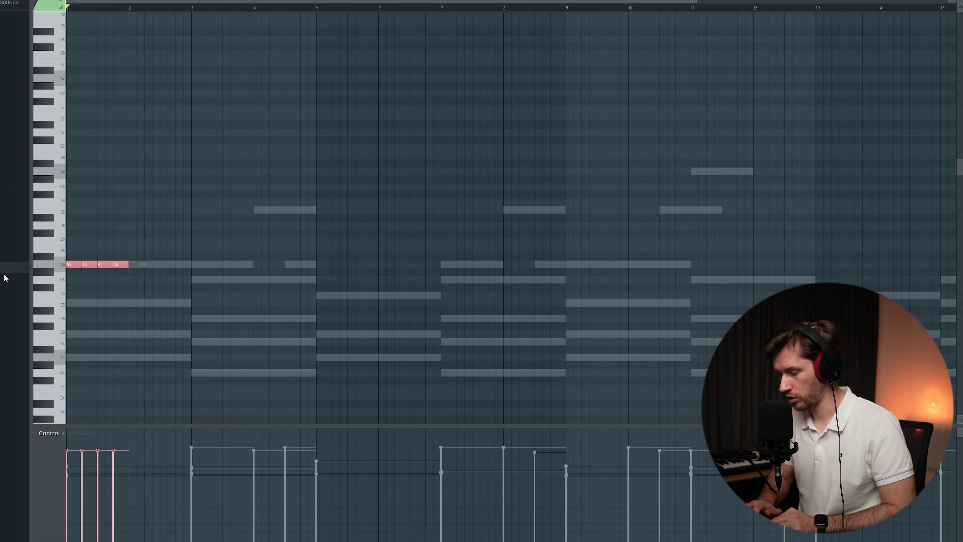
scroll(250, 244, down, 1)
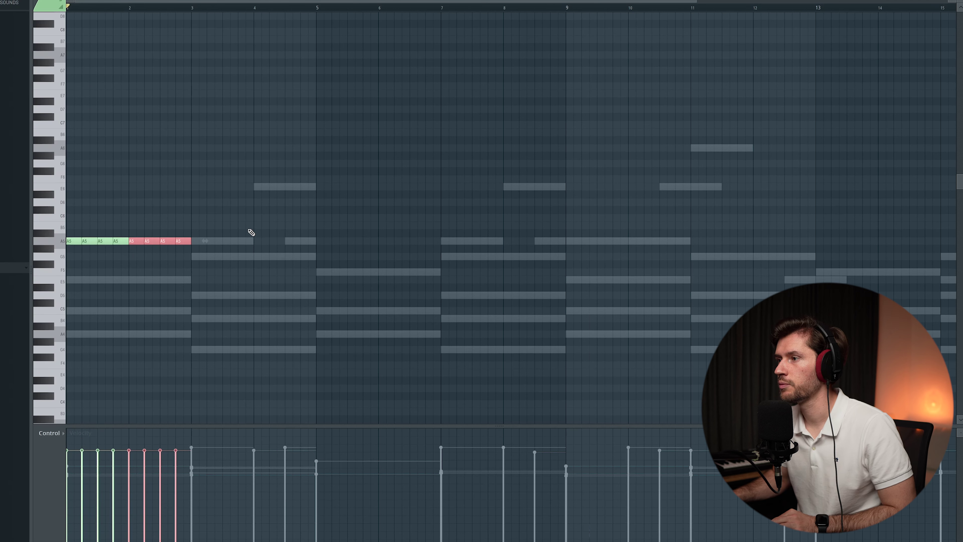
Step: Copy the two-bar violin pulse through bar 8, moved to G5 at bar 3, F5 at bar 5 and G5 at bar 7
key(ctrl+a)
key(ctrl+b)
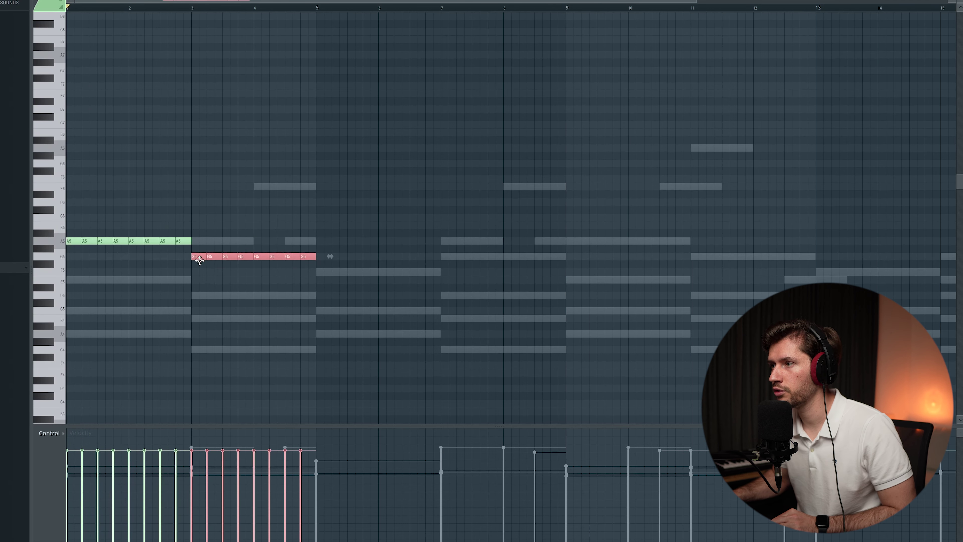
key(ctrl+v)
drag(187, 240, 430, 269)
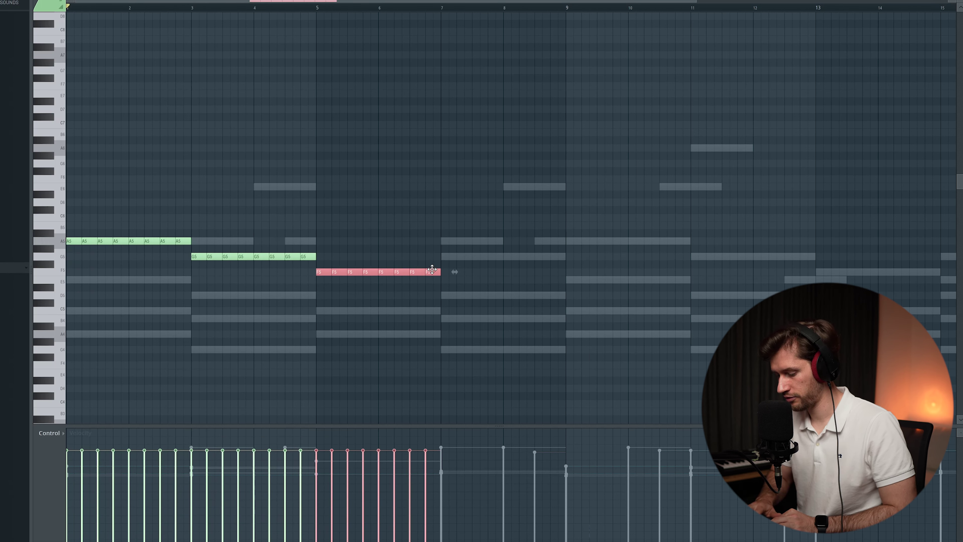
key(ctrl+v)
drag(204, 242, 580, 256)
Step: Draw a half-bar upper figure in bar 1: a short A6 one sixteenth in, followed by three-sixteenth E7 and C7 notes, and audition it
click(92, 149)
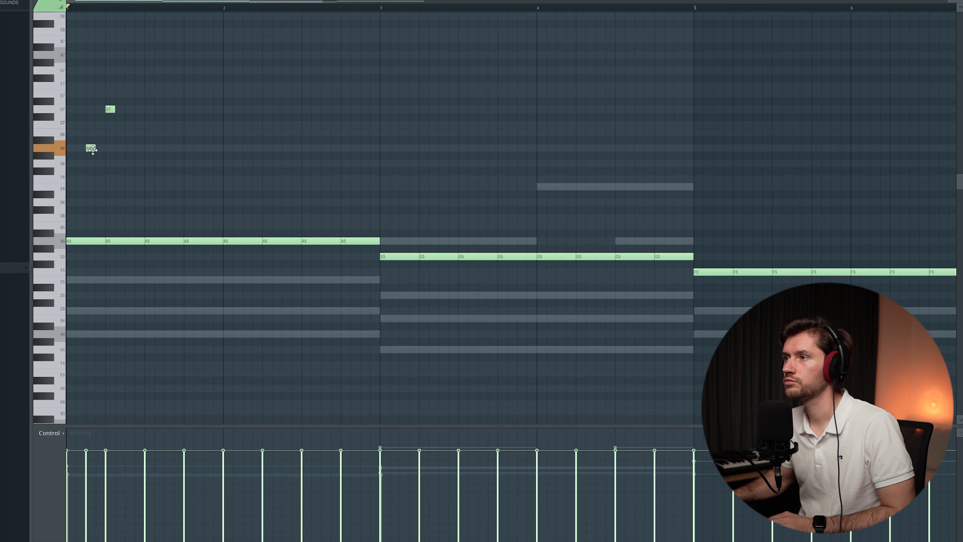
drag(94, 89, 116, 94)
key(space)
key(space)
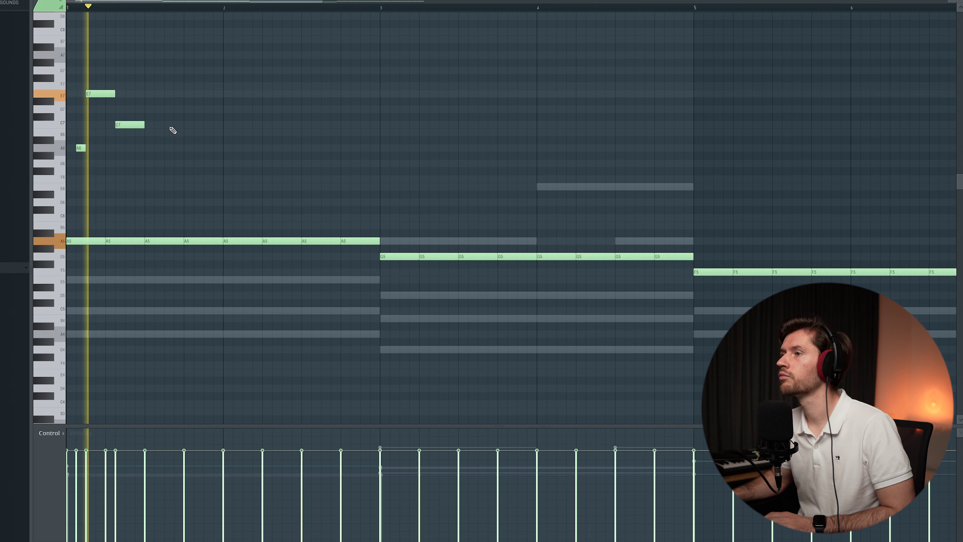
Step: Duplicate the A6, E7 and C7 figure three times to fill bars 1 and 2, and play it back
drag(161, 75, 52, 173)
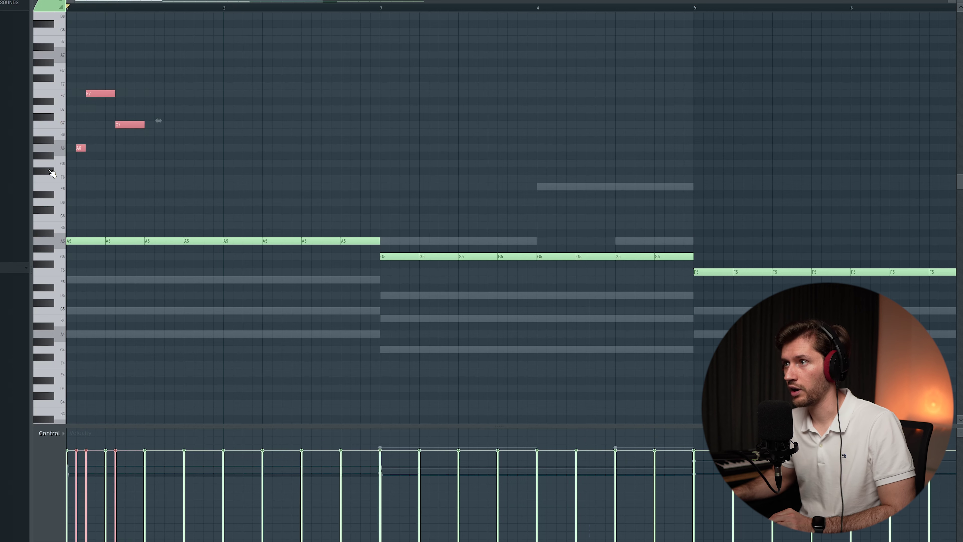
drag(173, 89, 55, 175)
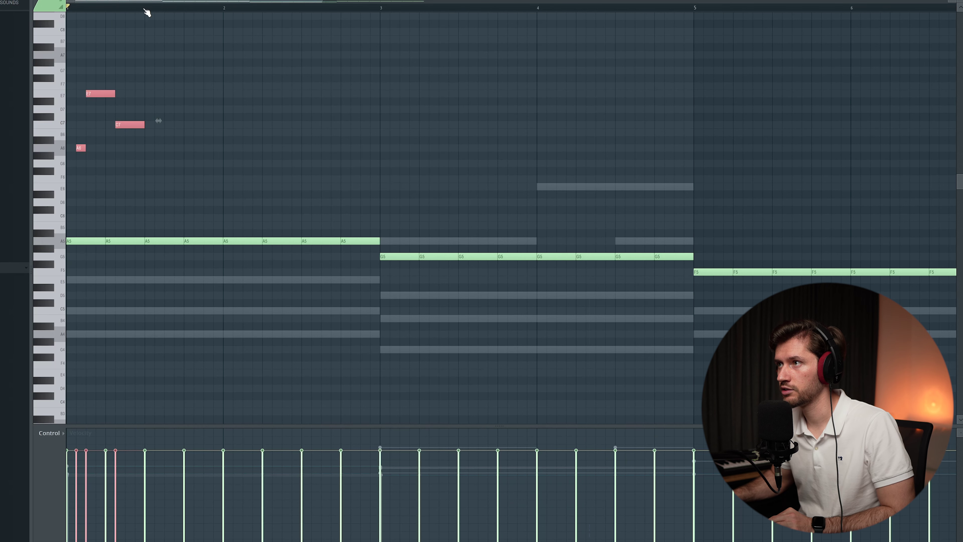
drag(144, 8, 67, 8)
key(ctrl+b)
key(ctrl+b)
key(ctrl+b)
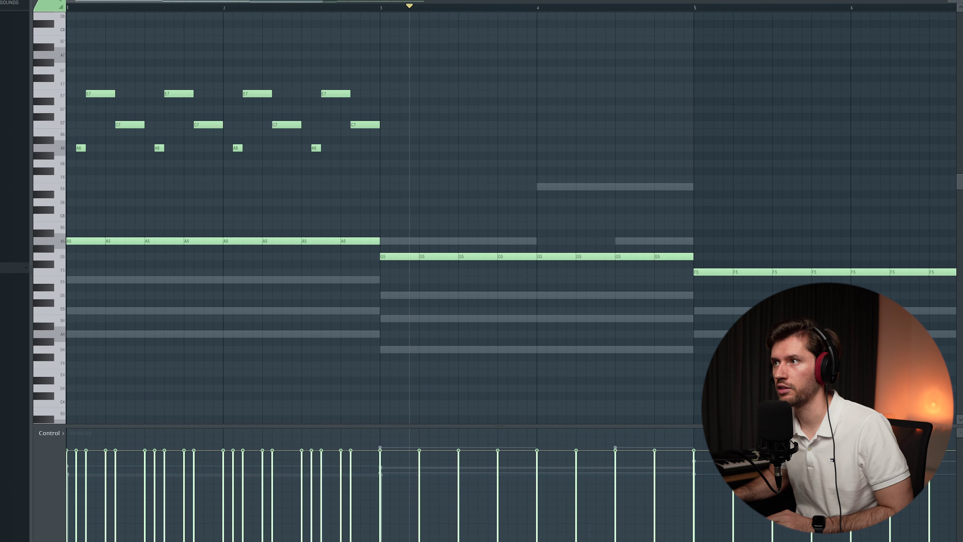
key(space)
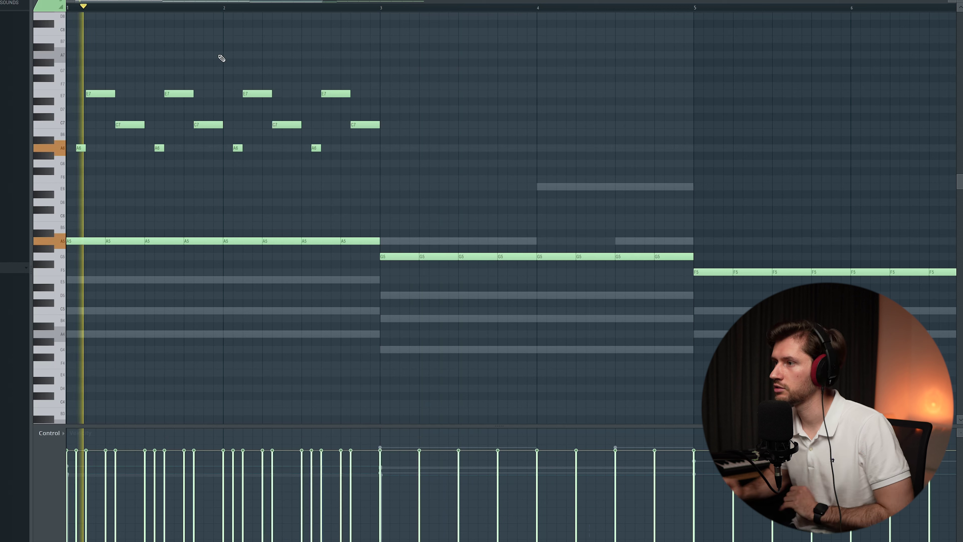
scroll(437, 117, up, 3)
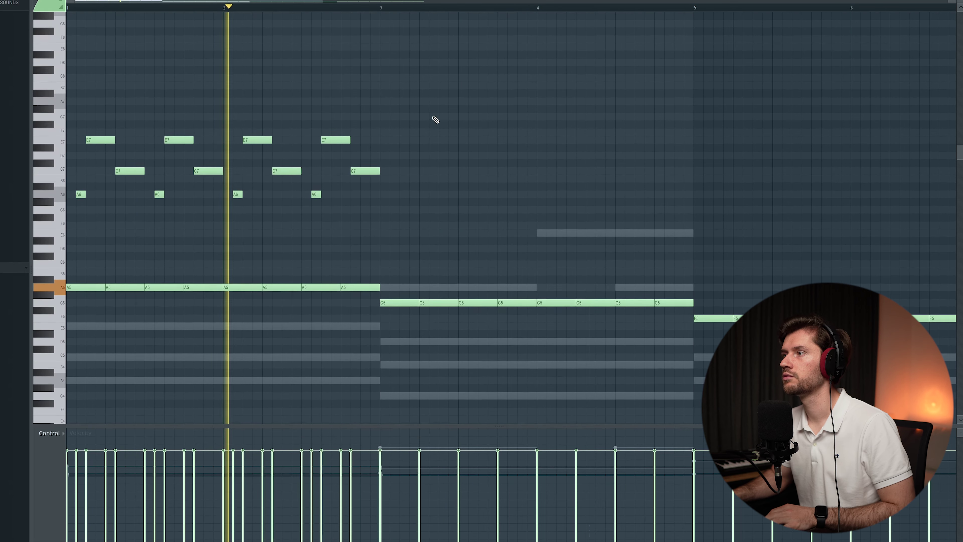
key(space)
Step: Copy the upper figure into bars 3 and 4 and adjust its pitches to G6, D7 and B6
drag(387, 143, 402, 157)
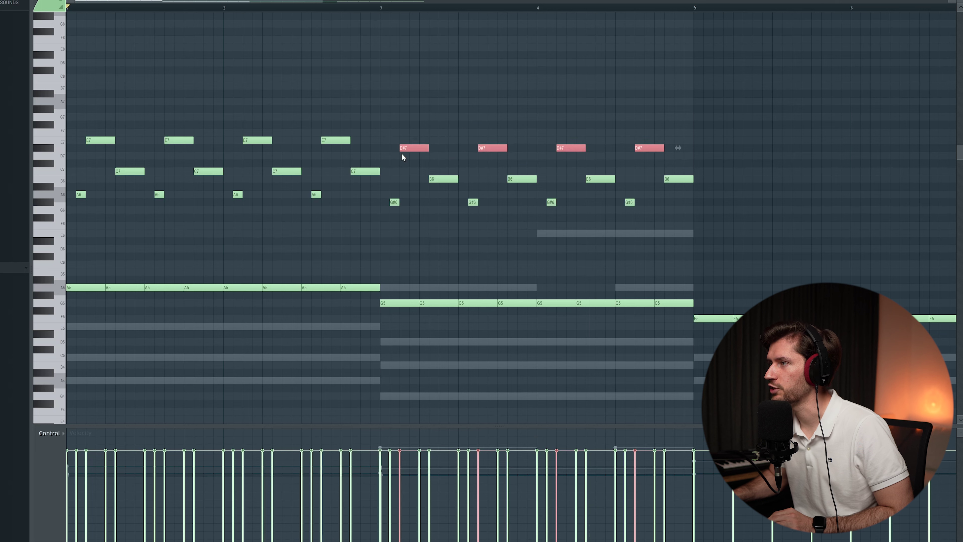
drag(378, 212, 679, 215)
key(Down)
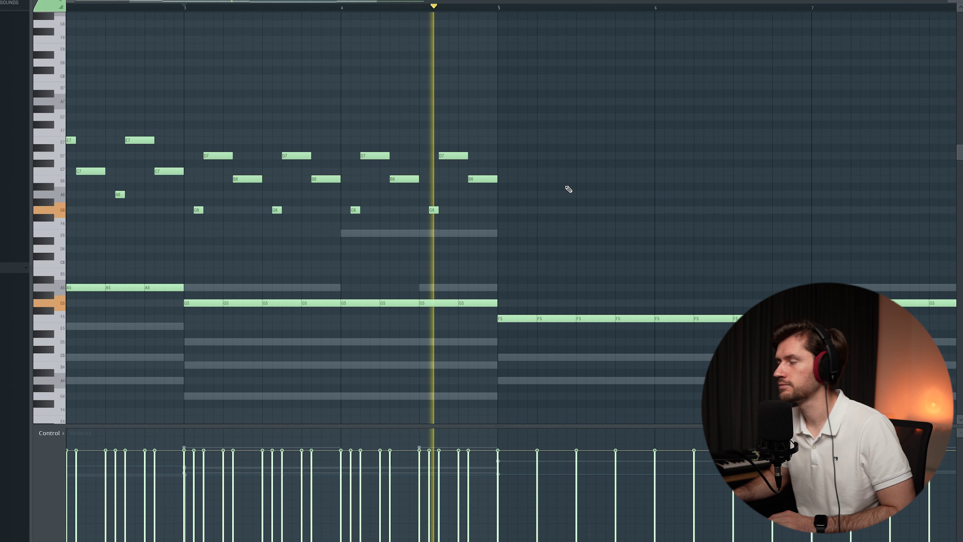
Step: Paste another copy of the two-bar A6, E7 and C7 figure into the violin part
key(space)
key(ctrl+v)
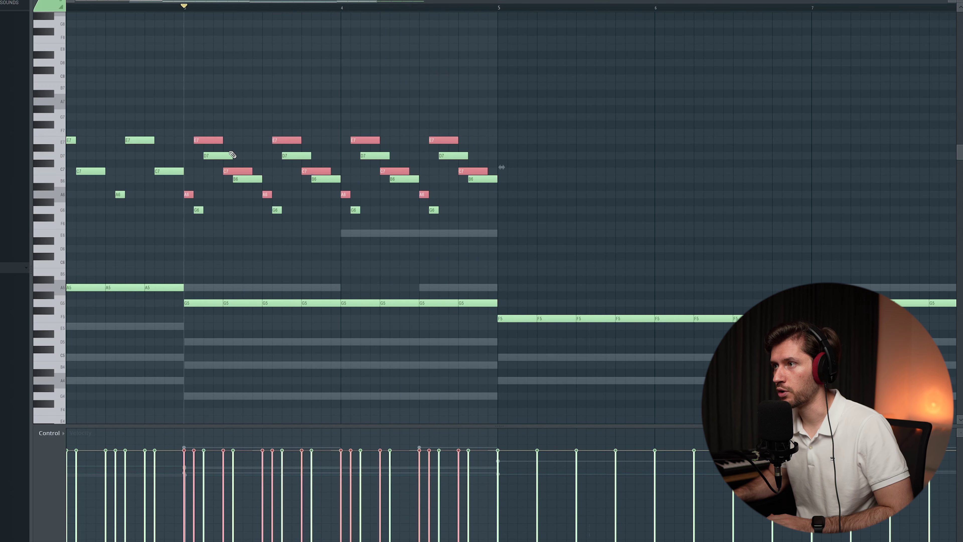
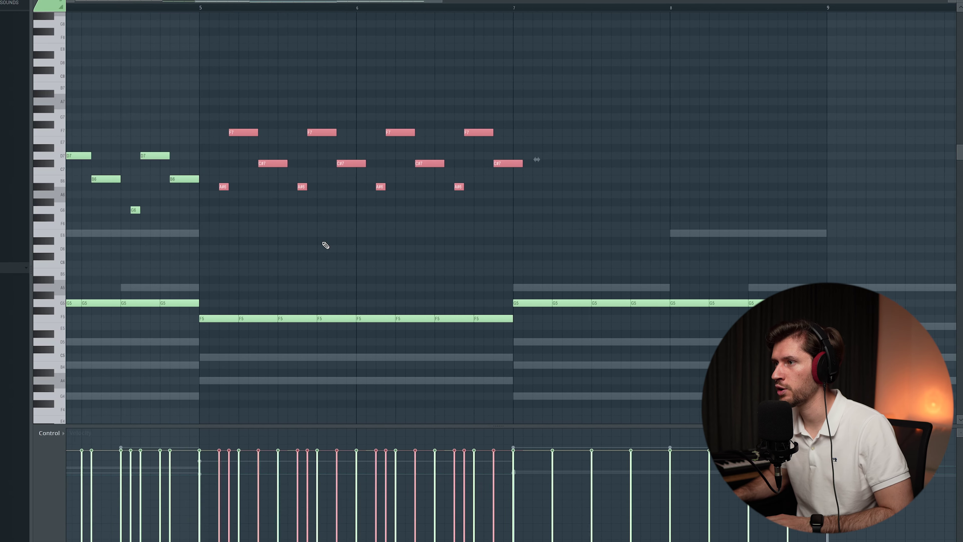
Step: Align the pasted violin figure on A6, E7 and C7 in bars 5 and 6 and play it back
scroll(320, 1, down, 3)
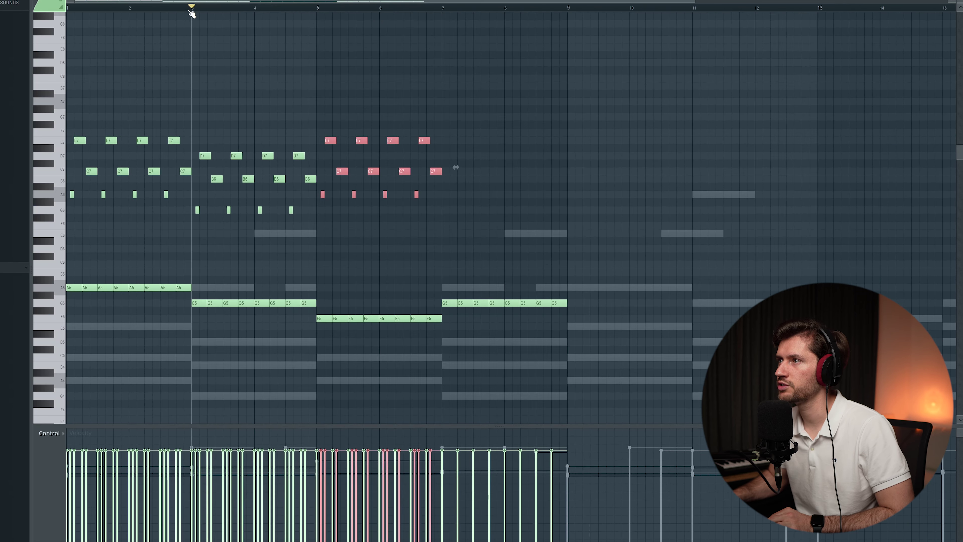
drag(192, 114, 26, 197)
drag(524, 113, 323, 221)
right_click(358, 57)
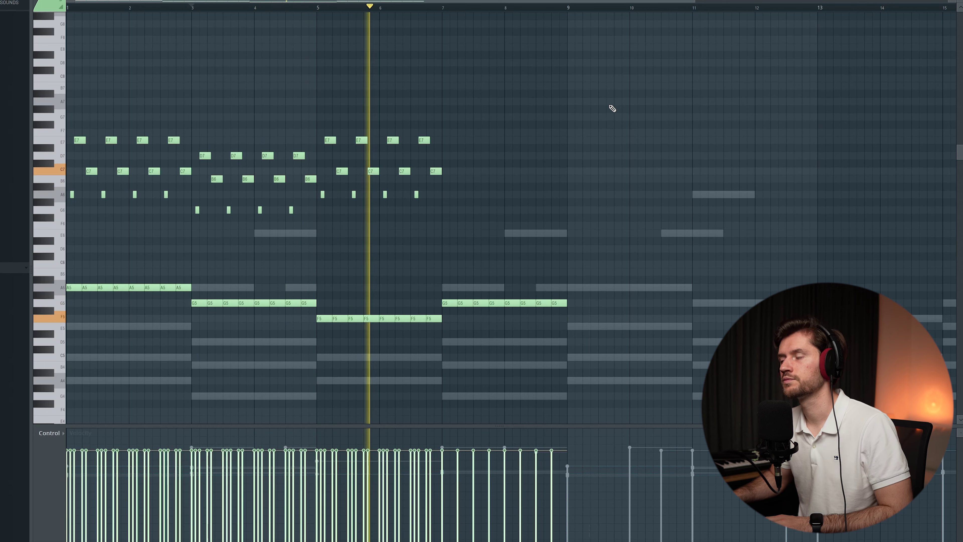
key(space)
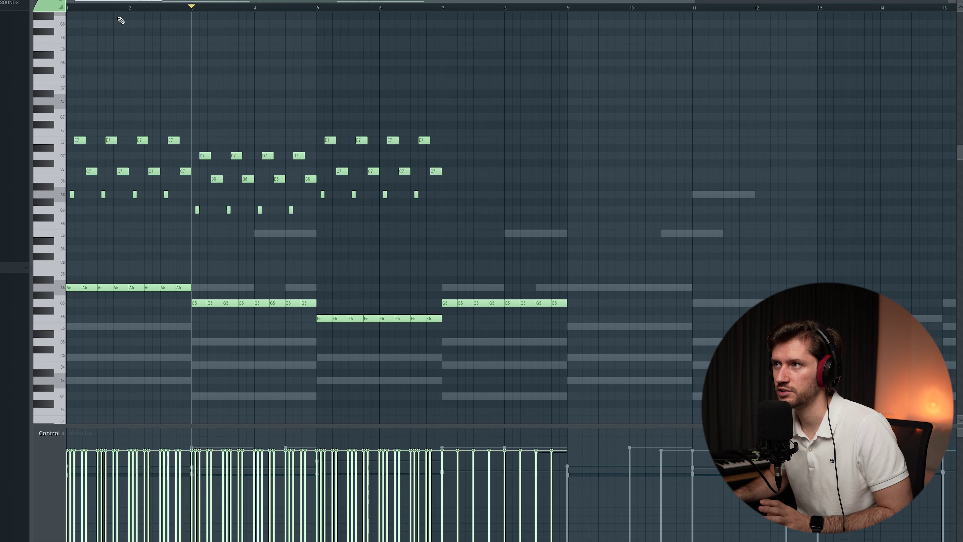
Step: Paste the upper figure into bars 7 and 8, adjust its pitches to G6, E7 and B6, and play it back
drag(78, 2, 231, 1)
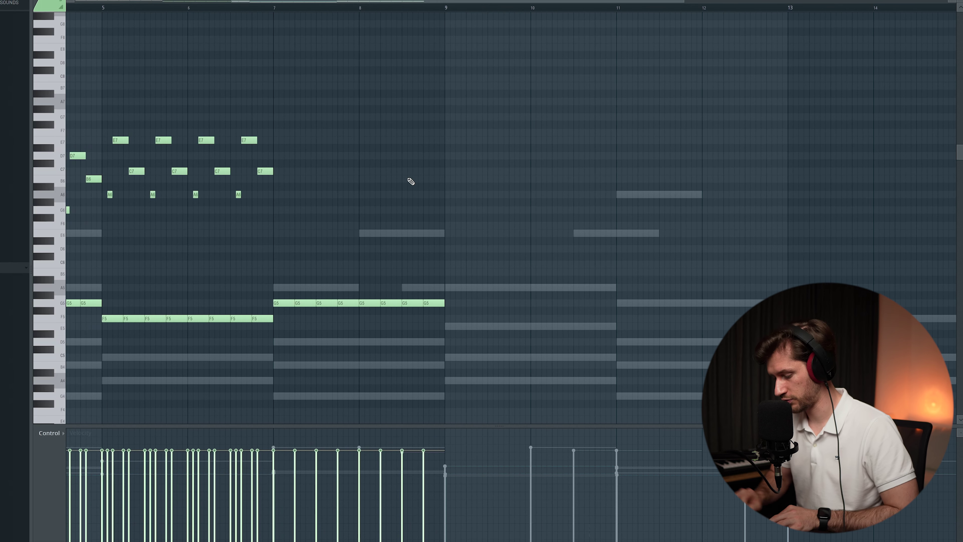
key(ctrl+v)
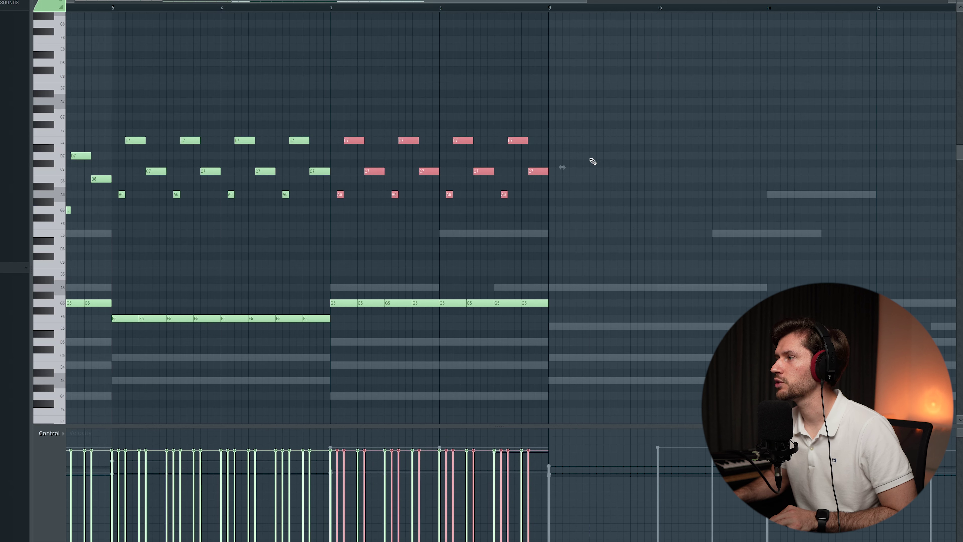
drag(591, 161, 338, 225)
drag(574, 162, 338, 206)
key(space)
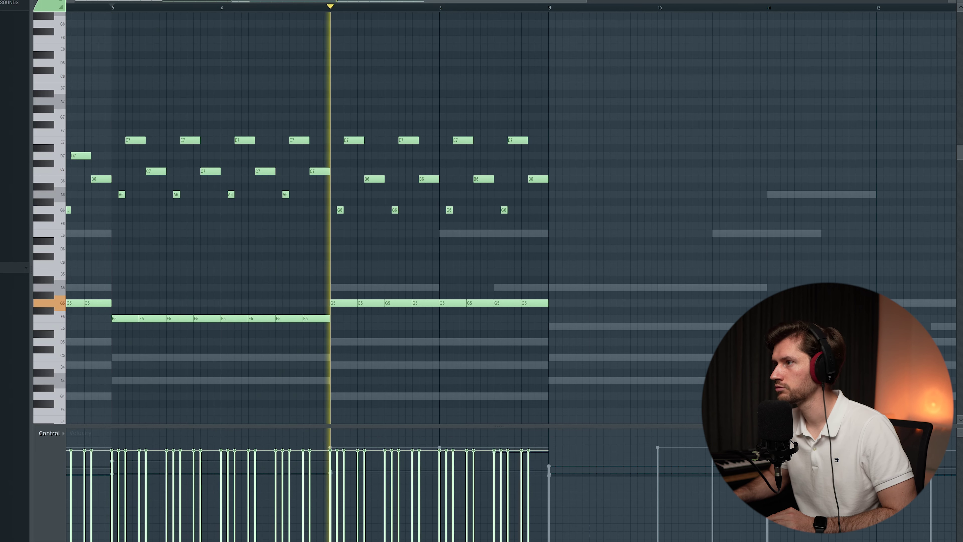
scroll(511, 217, down, 2)
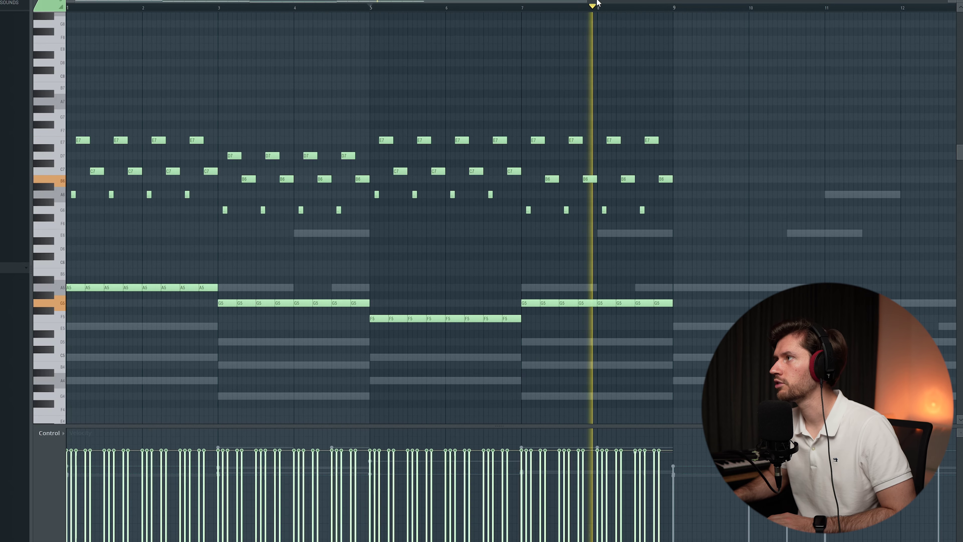
key(Page_Down)
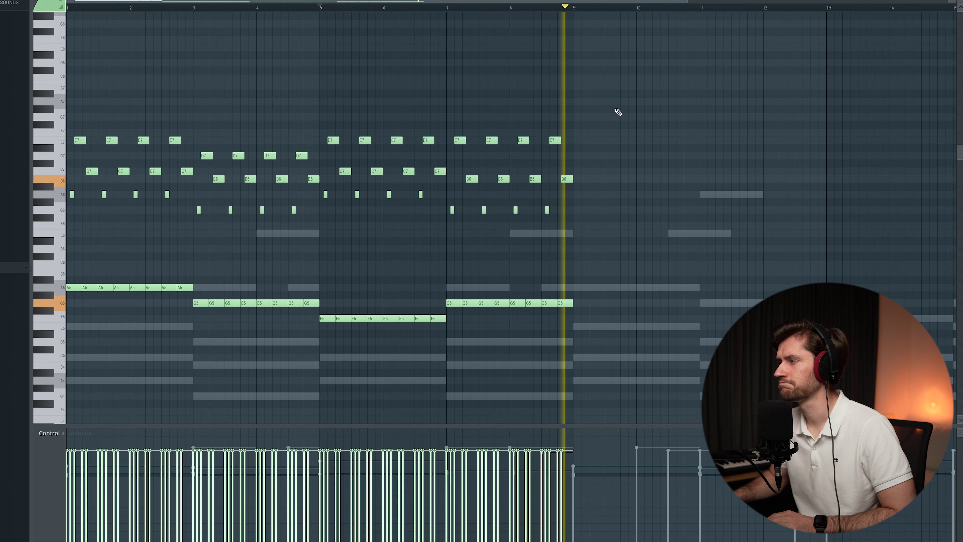
key(space)
Step: Duplicate the entire eight-bar violin part to fill bars 9 to 16
key(ctrl+a)
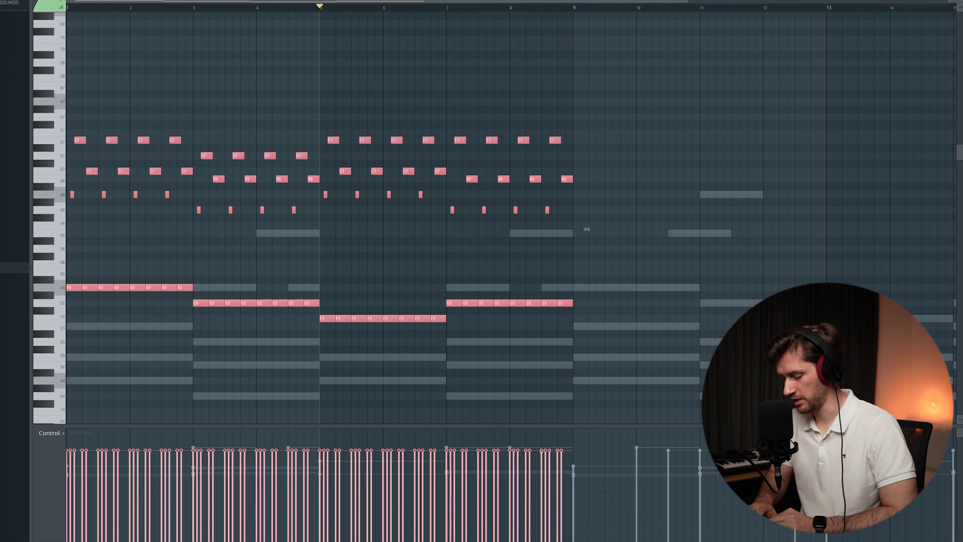
key(ctrl+b)
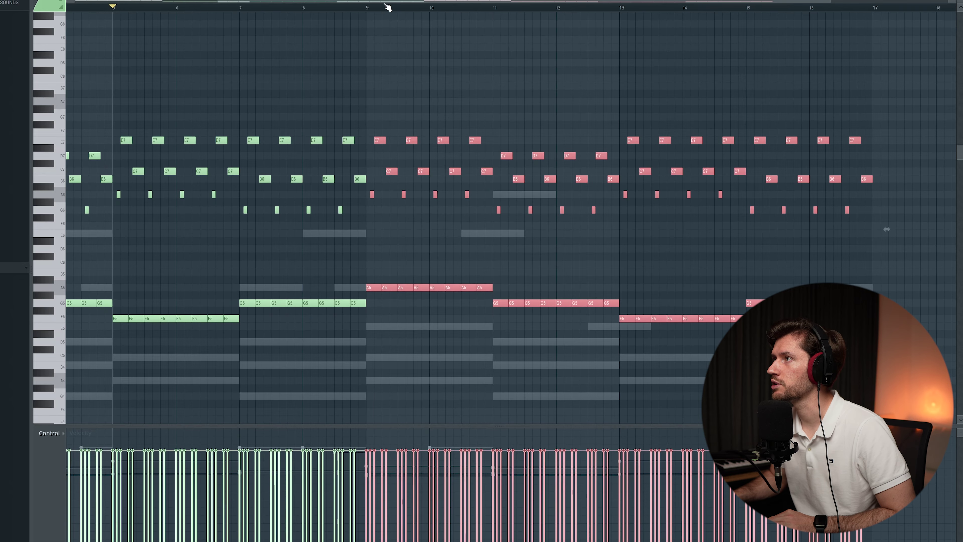
drag(386, 5, 218, 5)
right_click(635, 90)
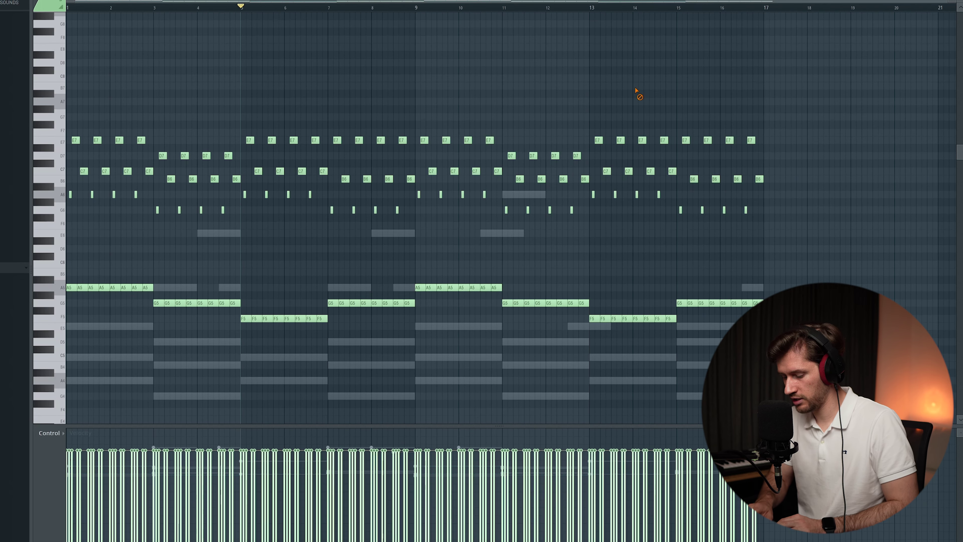
Step: Randomize the velocity of the violin notes, accept the change and audition the result
key(alt+r)
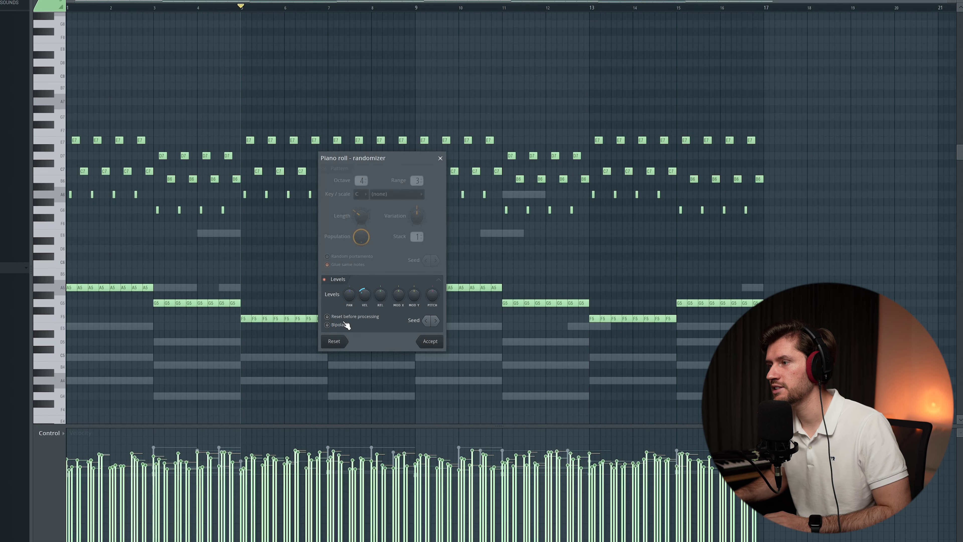
drag(367, 299, 367, 287)
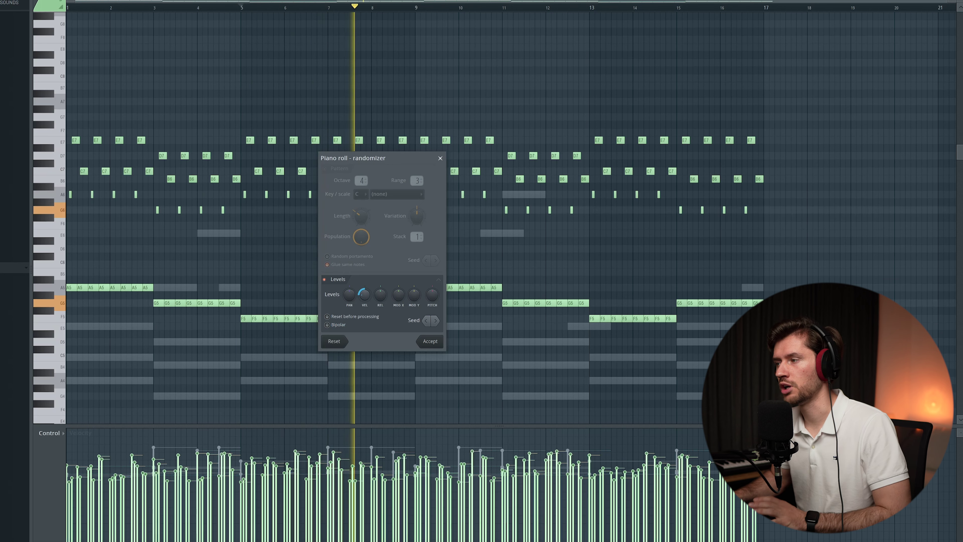
click(429, 341)
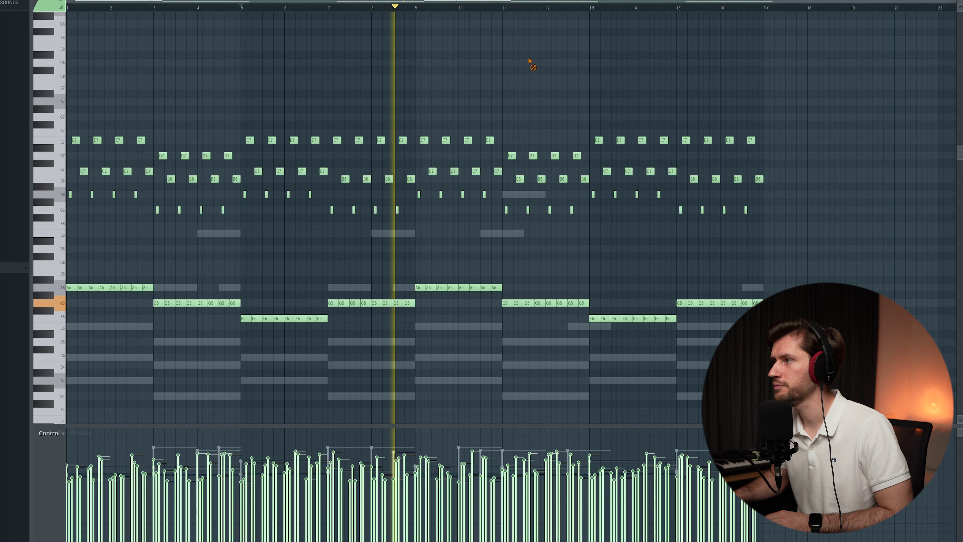
key(space)
Step: Rename the violin's Opus channel to Short Violin
key(F6)
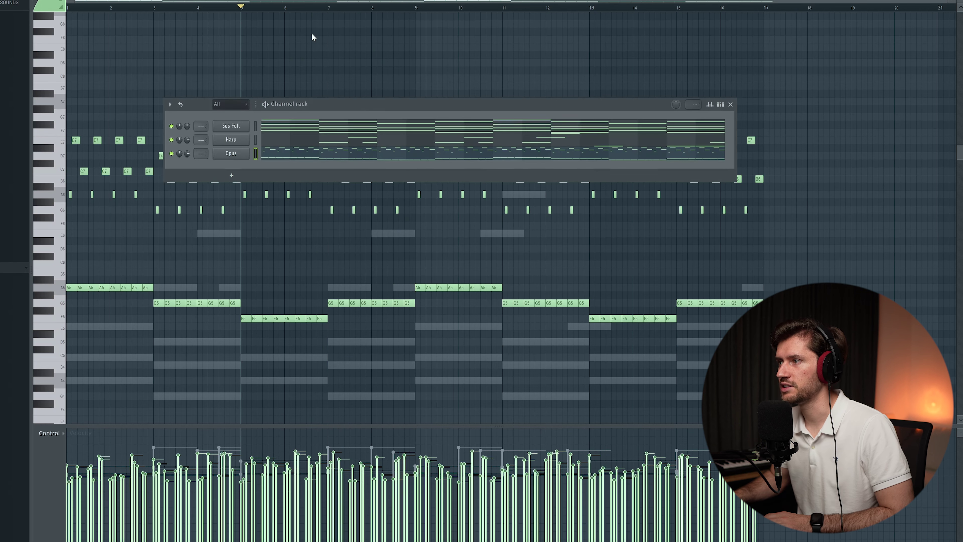
right_click(250, 156)
click(288, 173)
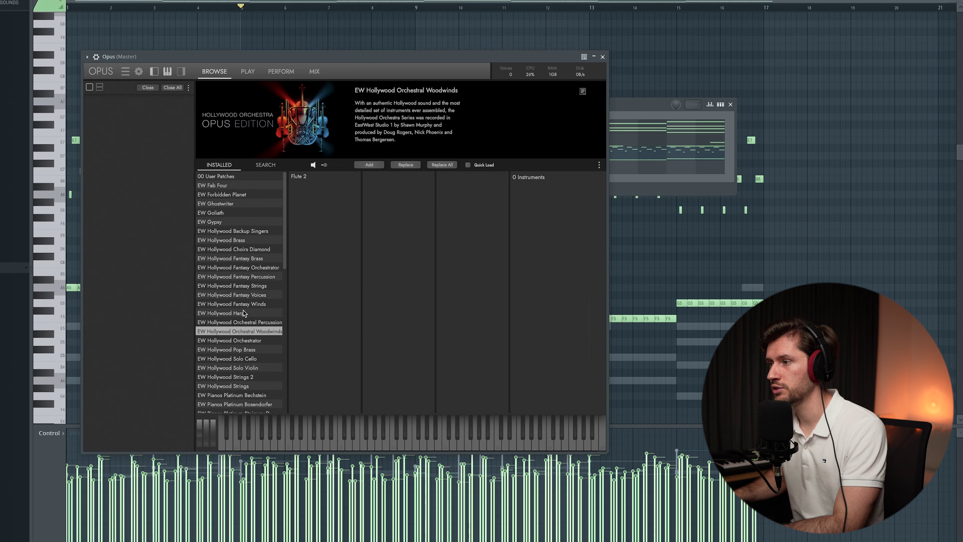
Step: Load the Borg 02 analogue bass from EW Forbidden Planet into the new Opus channel and close the instrument window
click(228, 195)
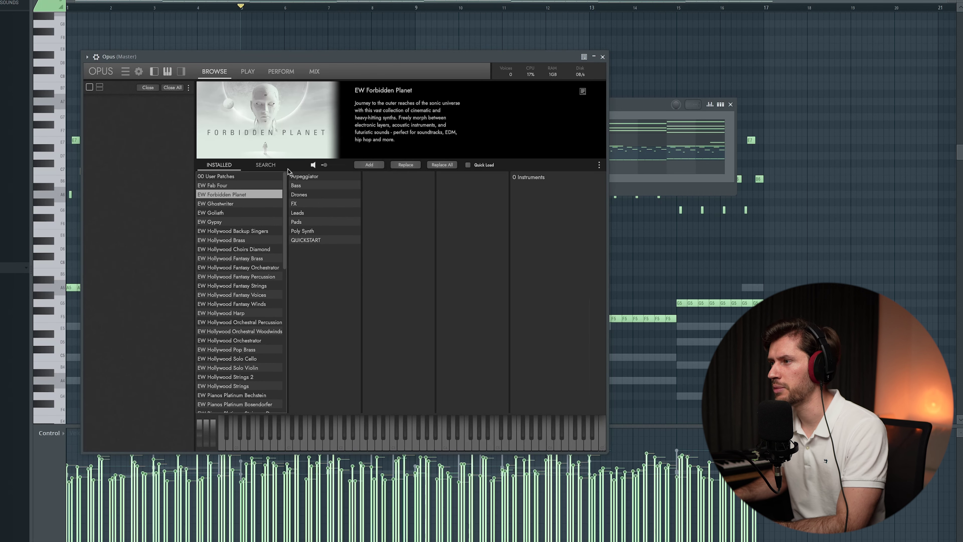
drag(275, 61, 261, 46)
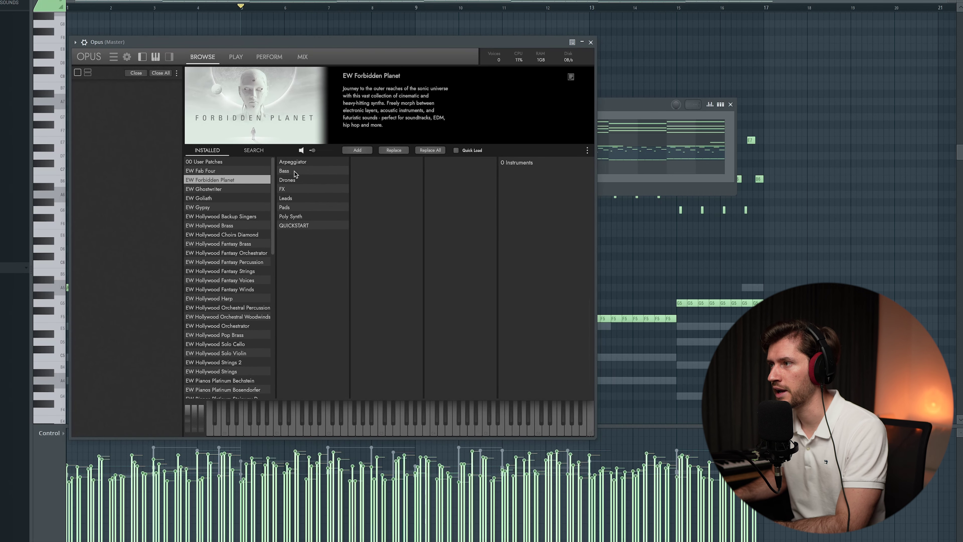
click(377, 161)
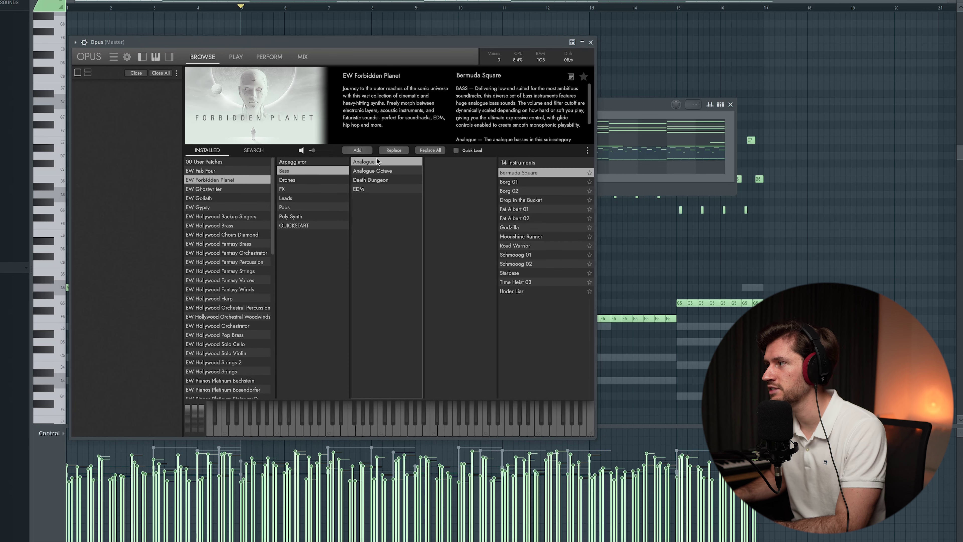
click(518, 192)
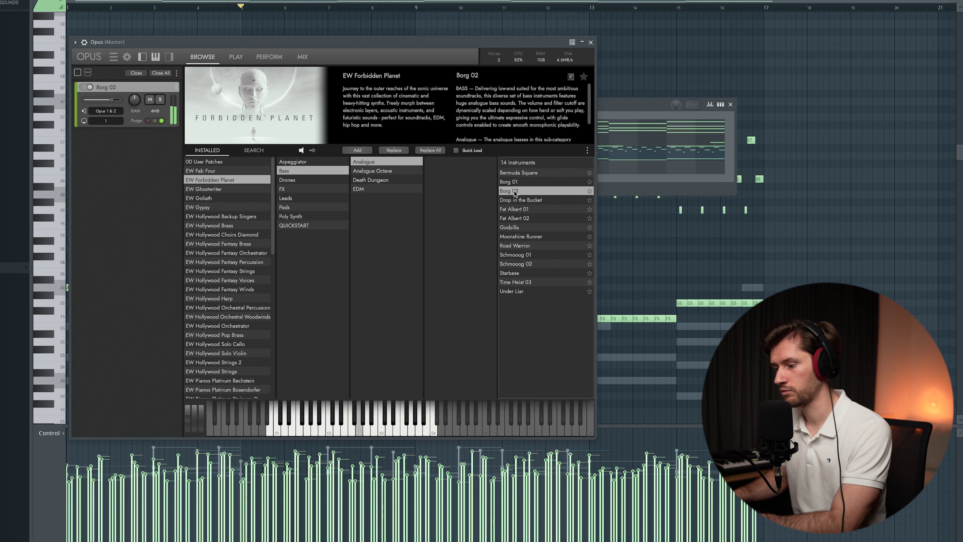
click(591, 42)
Step: Draw two-bar bass notes following the chords through bars 1 to 8, lower them an octave to A3, G3, F3 and G3, and audition them
click(287, 172)
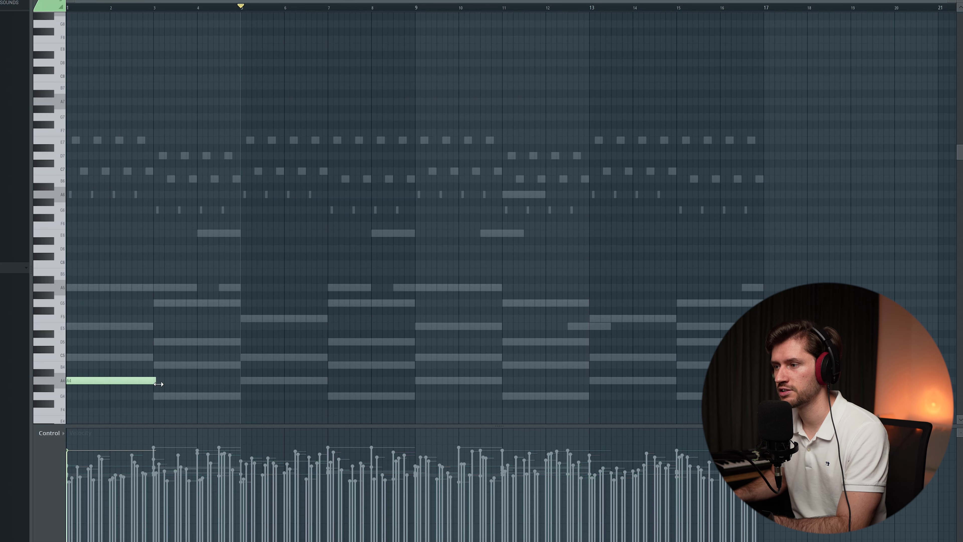
scroll(159, 384, down, 4)
drag(394, 268, 75, 333)
key(ctrl+Down)
scroll(119, 312, down, 1)
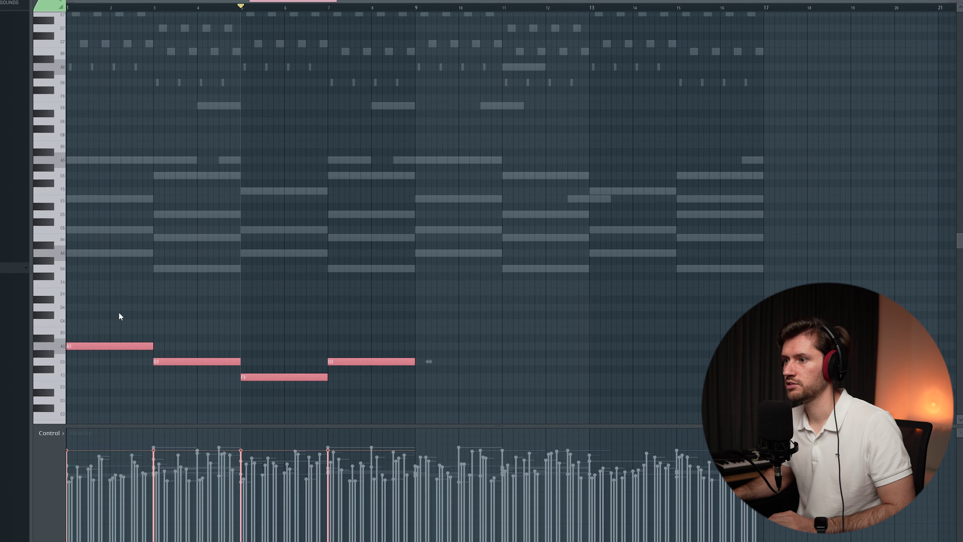
scroll(119, 314, down, 5)
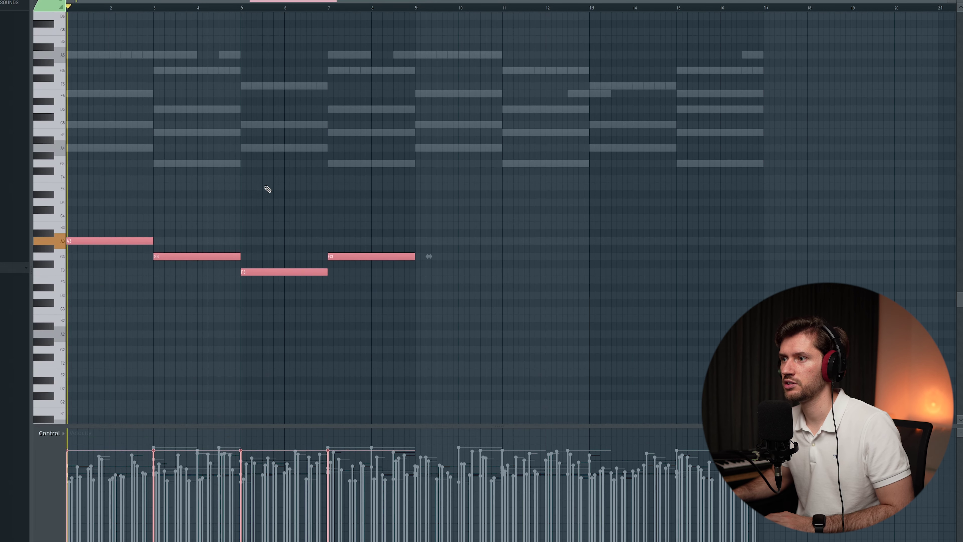
click(265, 189)
key(space)
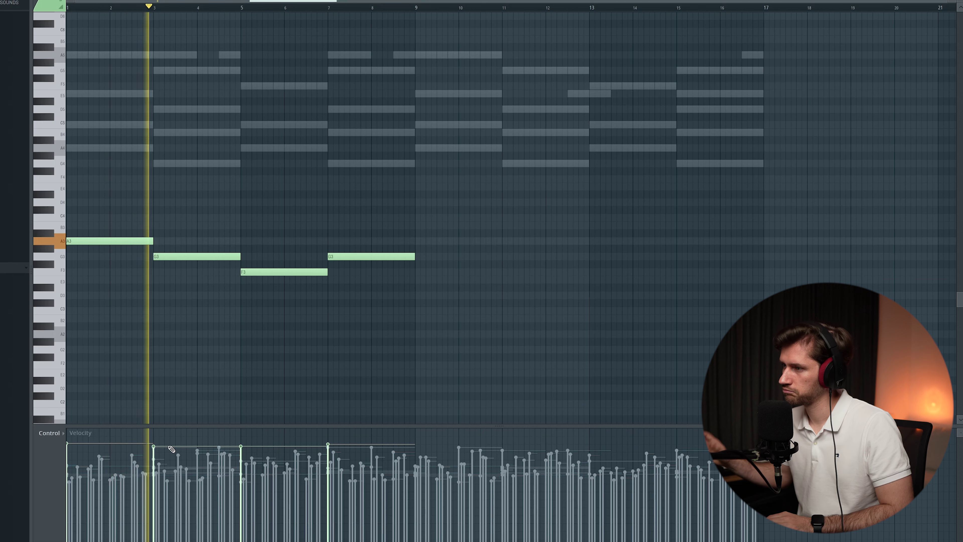
Step: Duplicate the four bass notes to fill bars 9 to 16 and listen to them with the other parts
drag(451, 222, 110, 318)
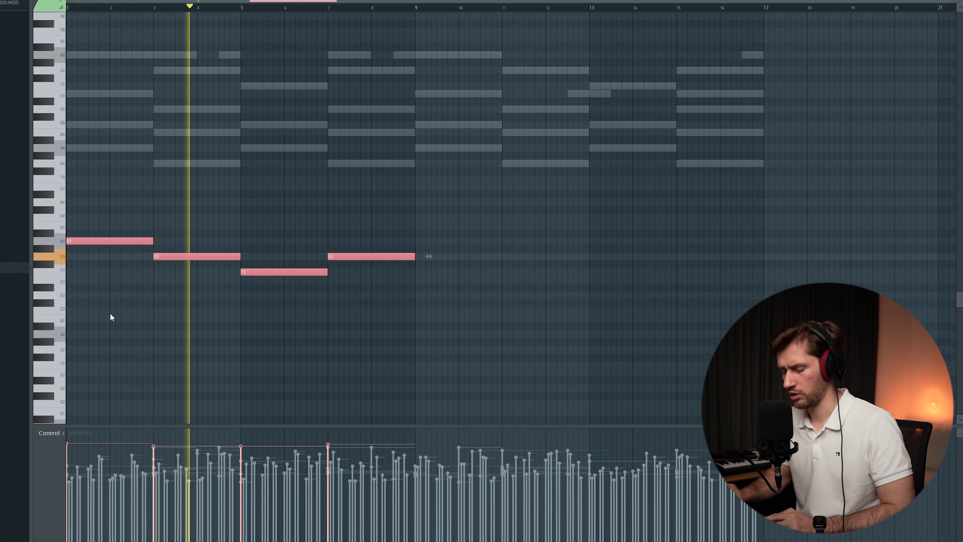
key(ctrl+b)
click(417, 134)
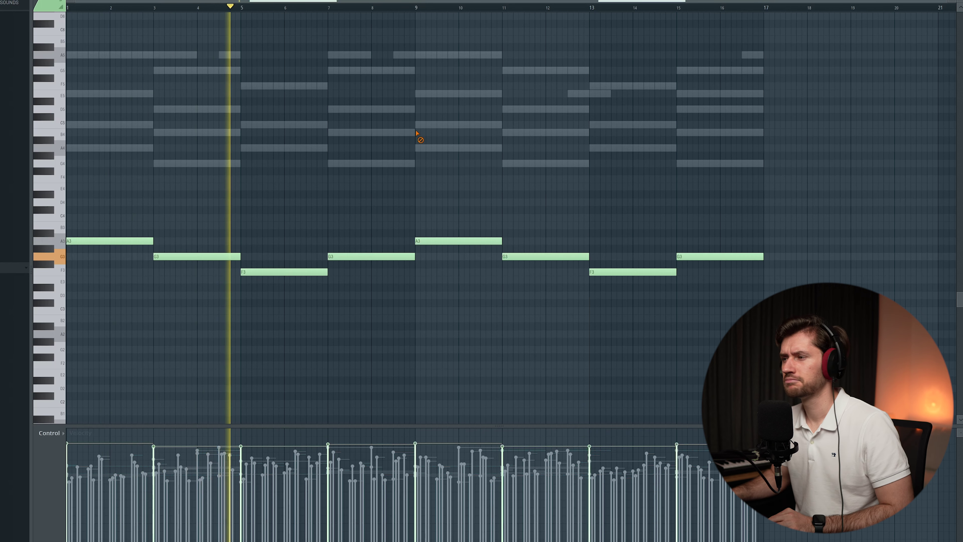
scroll(431, 149, up, 1)
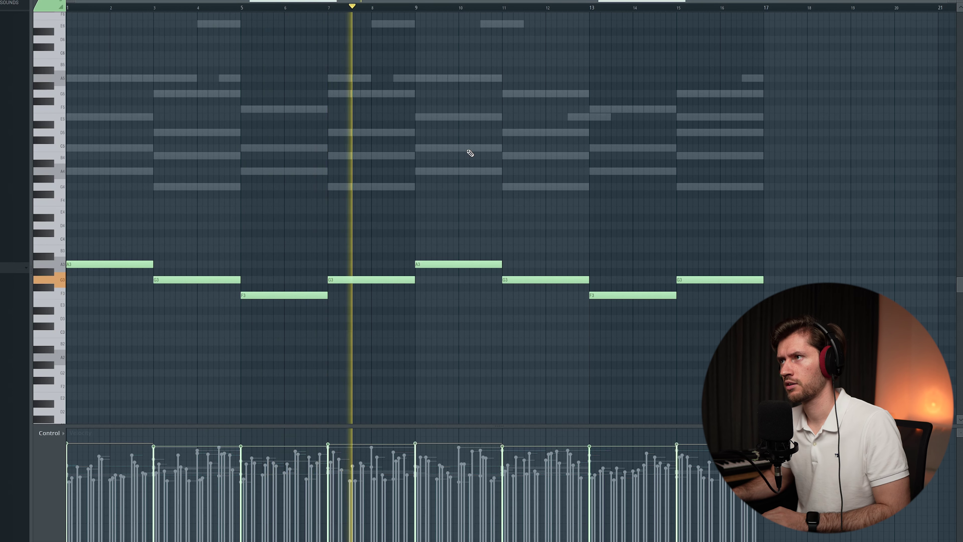
key(F6)
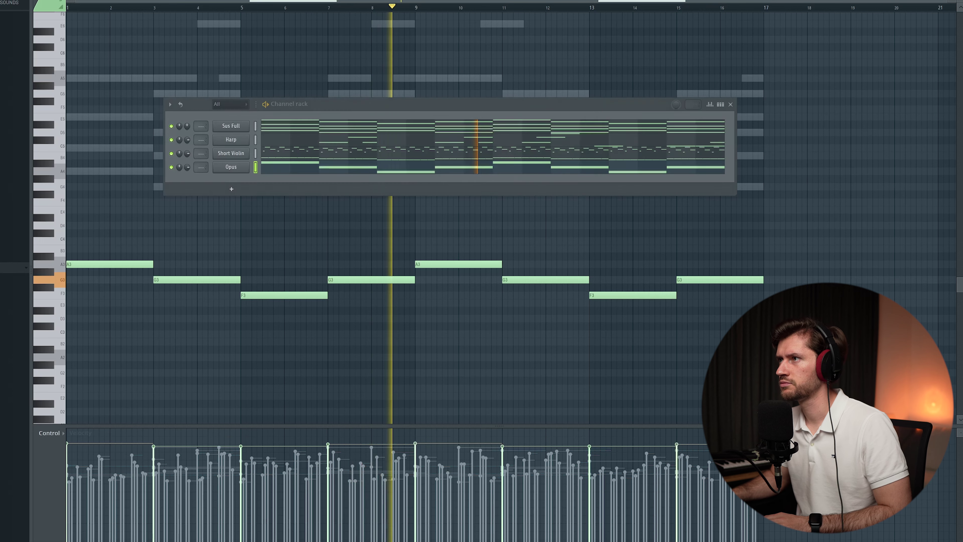
key(space)
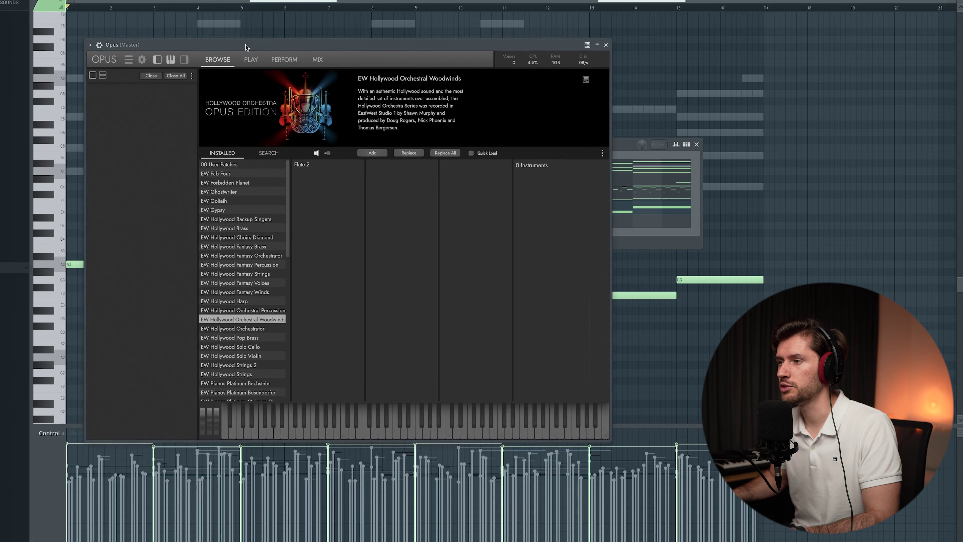
Step: Load the long Violas Stac Sus patch from EW Hollywood Strings 2 into a new Opus instance
click(270, 365)
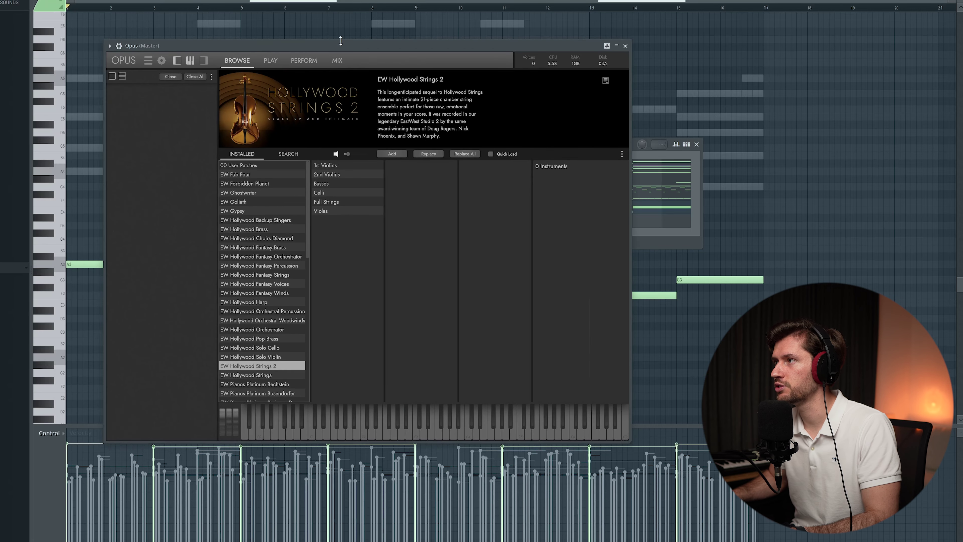
drag(340, 41, 330, 37)
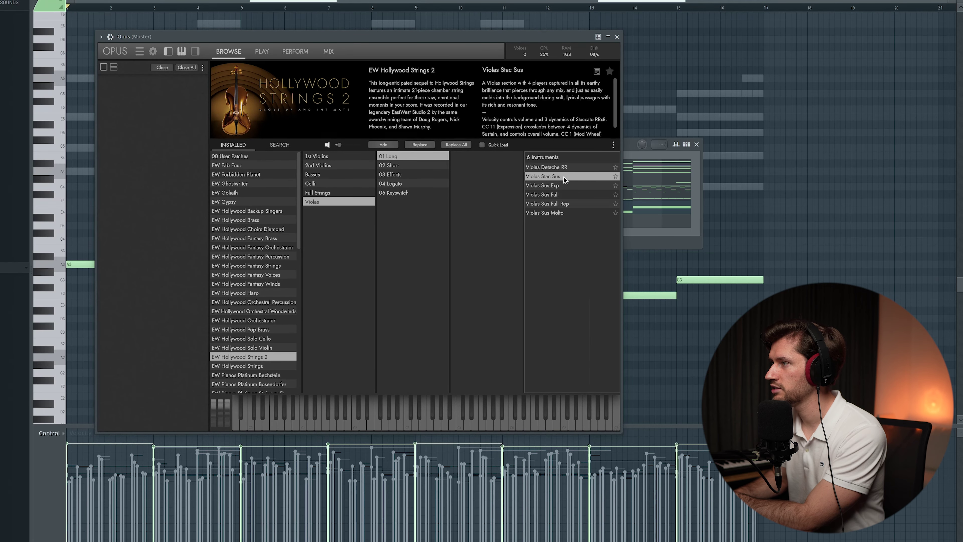
double_click(564, 177)
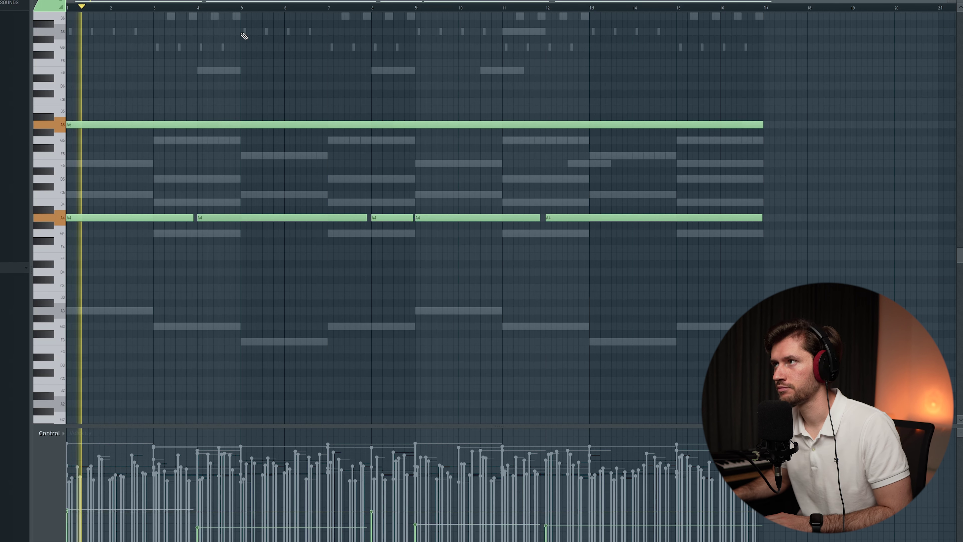
Step: Rename the new Opus channel holding the sustained A4 and A5 notes to Violas
key(F6)
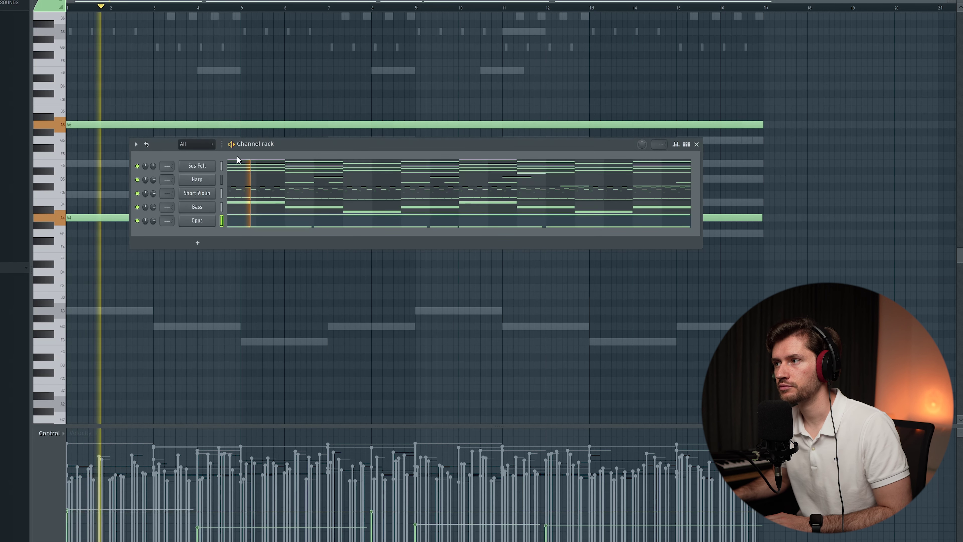
right_click(197, 222)
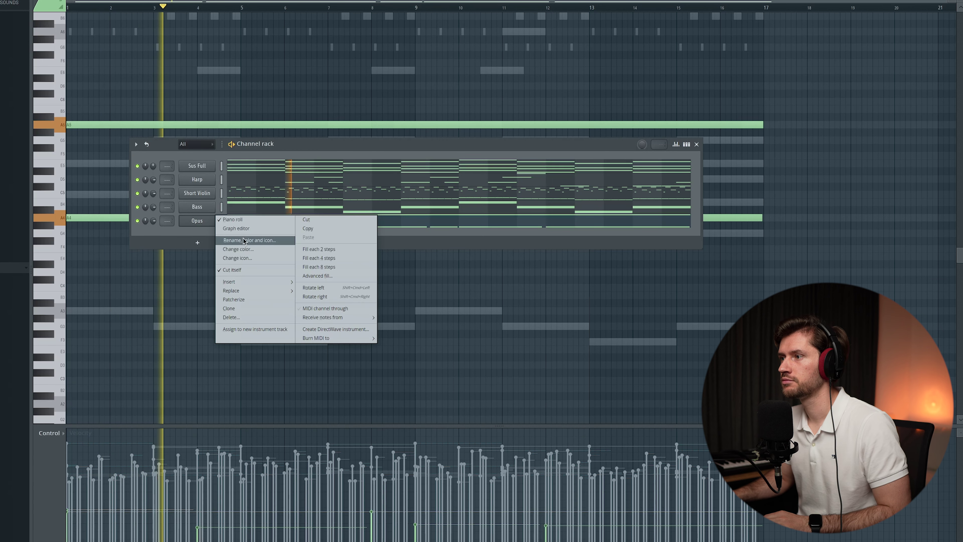
click(243, 239)
text(Violas)
key(Return)
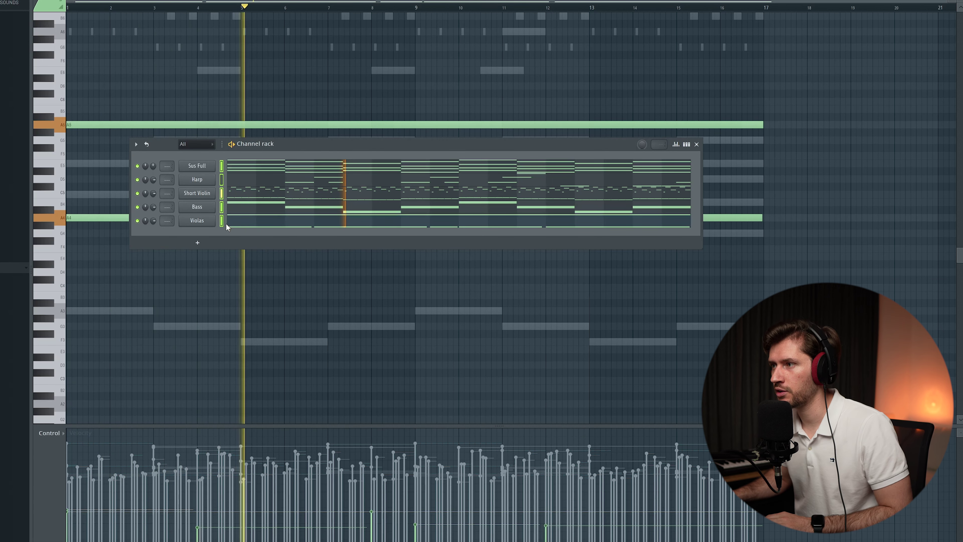
Step: Route the Sus Full, Harp, Short Violin, Bass and Violas channels to mixer inserts 20 to 24 and lower the Violas level
key(F9)
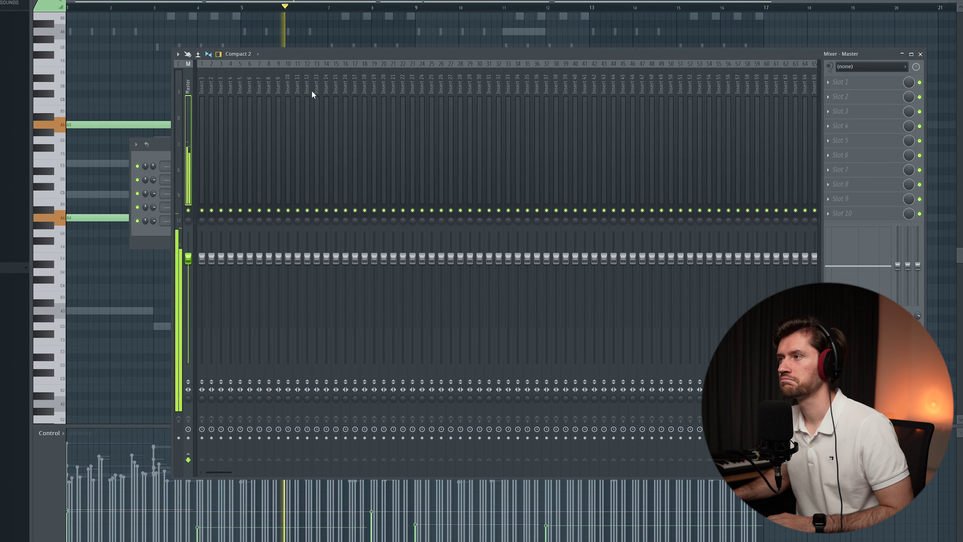
right_click(384, 86)
mouse_move(432, 164)
click(524, 170)
click(403, 113)
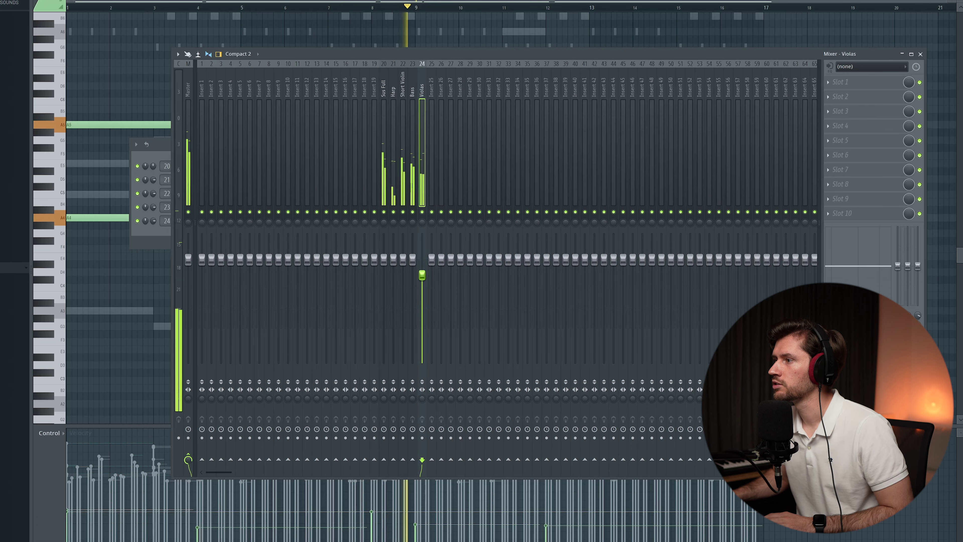
drag(427, 53, 328, 47)
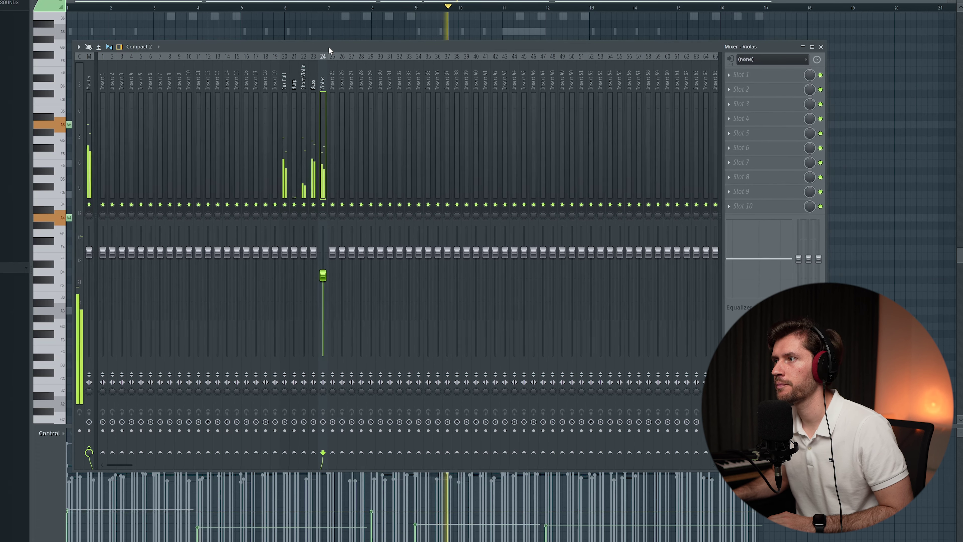
Step: Insert ValhallaVintageVerb on the Short Violin mixer track and adjust its reverb mix and decay
key(space)
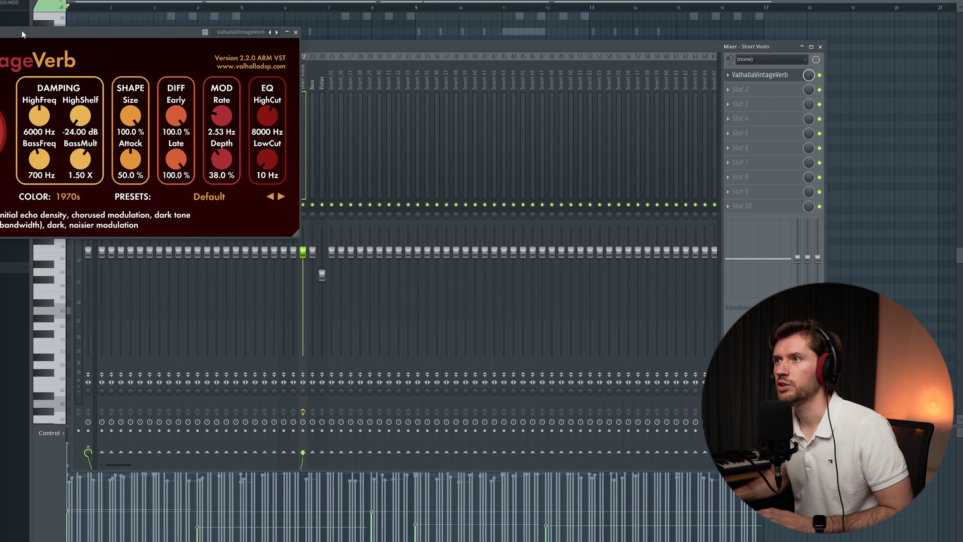
drag(22, 32, 266, 100)
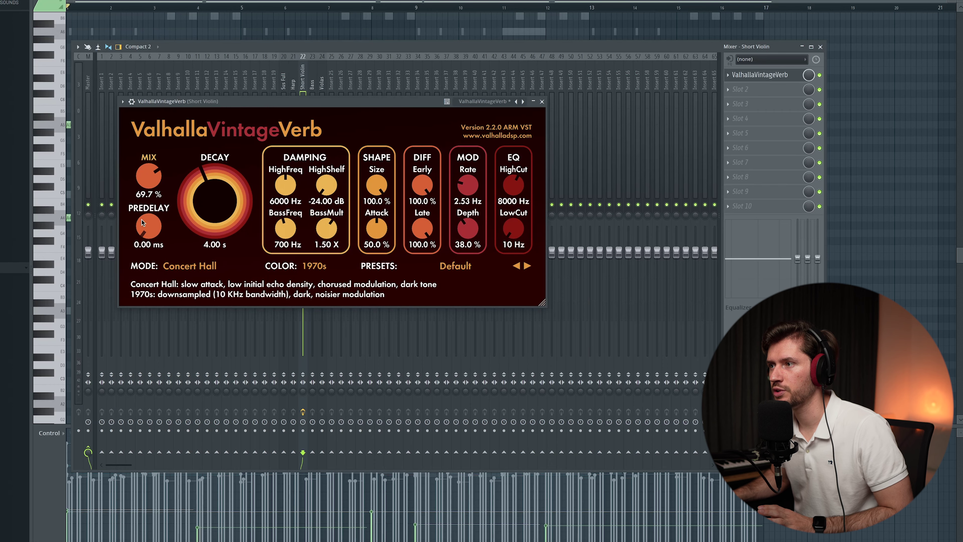
drag(186, 218, 213, 214)
drag(148, 177, 146, 118)
drag(146, 155, 145, 163)
drag(184, 191, 204, 195)
click(542, 102)
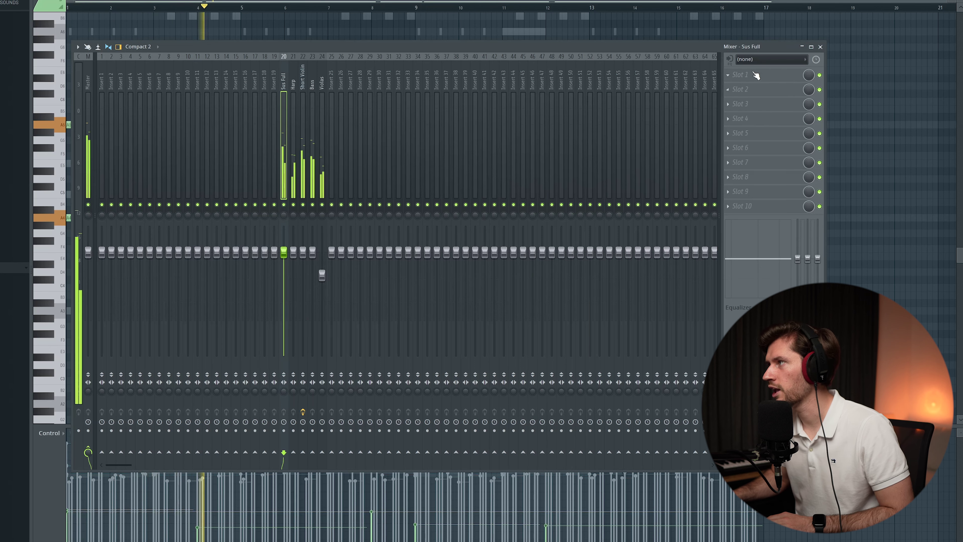
Step: Insert ValhallaVintageVerb on the Sus Full mixer track, bring its mix to about 39 % and fine-tune the reverb
click(756, 76)
click(598, 67)
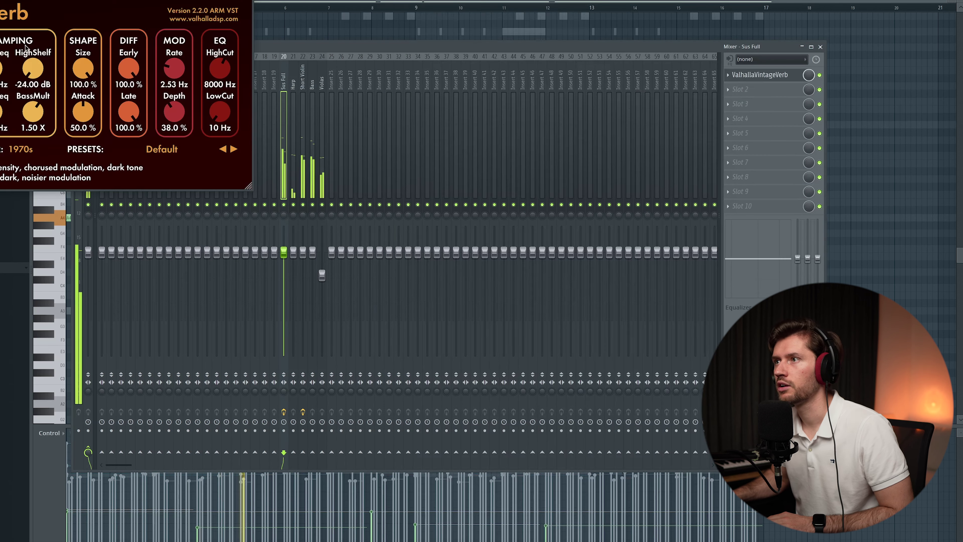
drag(0, 0, 216, 152)
mouse_move(118, 225)
mouse_down()
mouse_move(122, 315)
mouse_move(118, 235)
mouse_move(119, 244)
mouse_up()
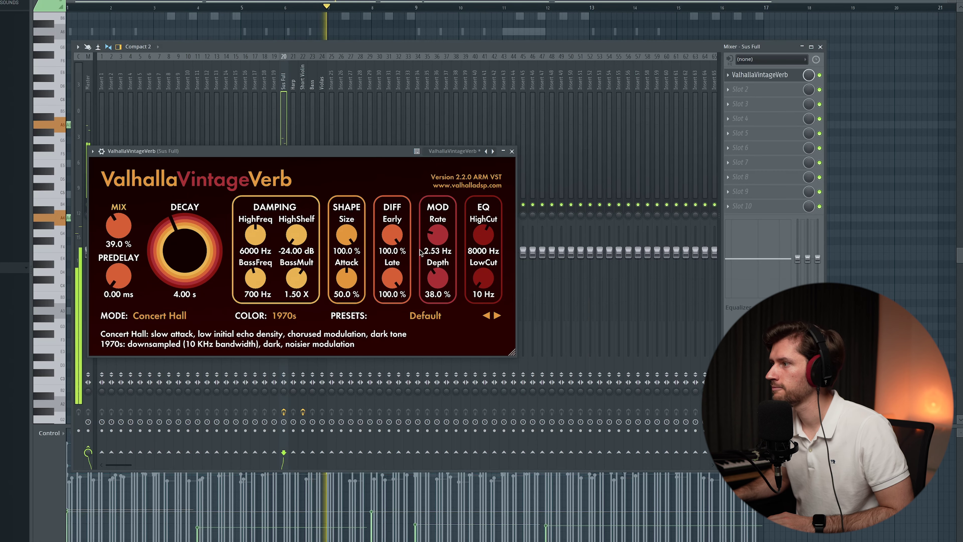
drag(479, 278, 486, 117)
drag(193, 243, 191, 252)
drag(116, 232, 117, 246)
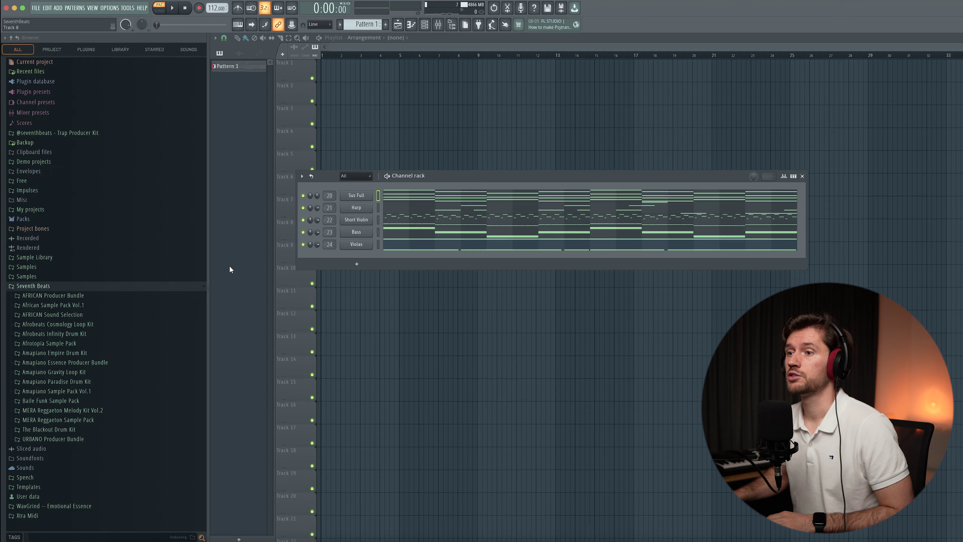
Step: Find the shaker loops in the Amapiano Essence Producer Bundle and place Shaker Loop 3 on Track 2 from bar 1
click(75, 363)
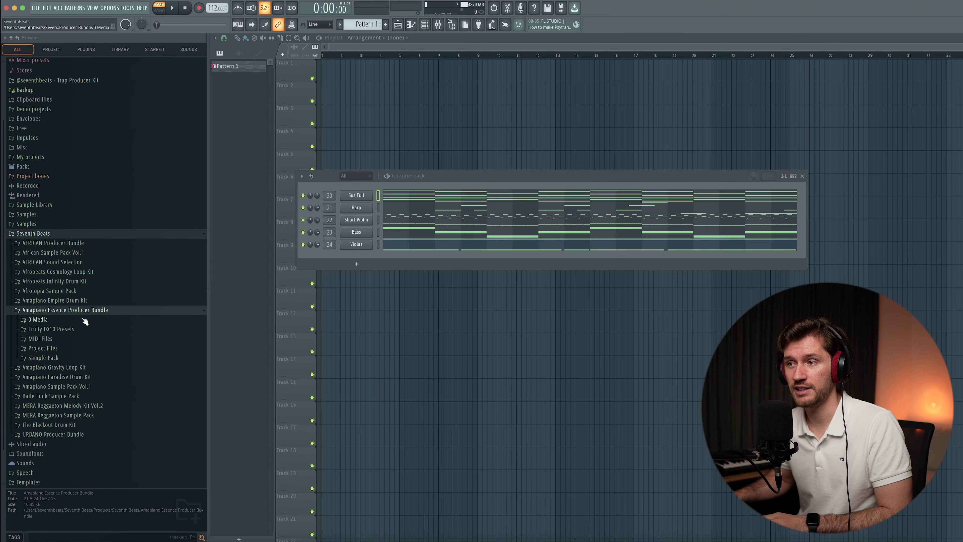
click(52, 359)
click(56, 305)
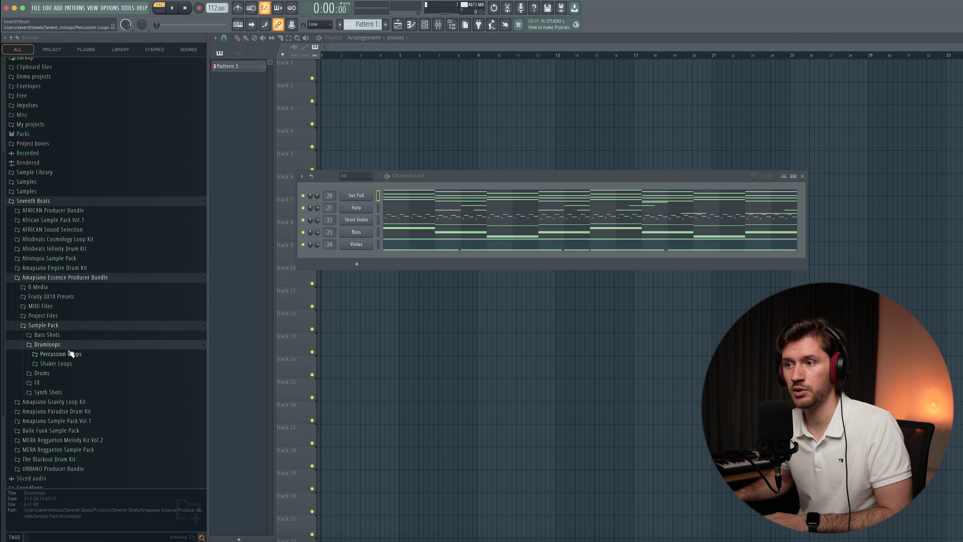
click(67, 364)
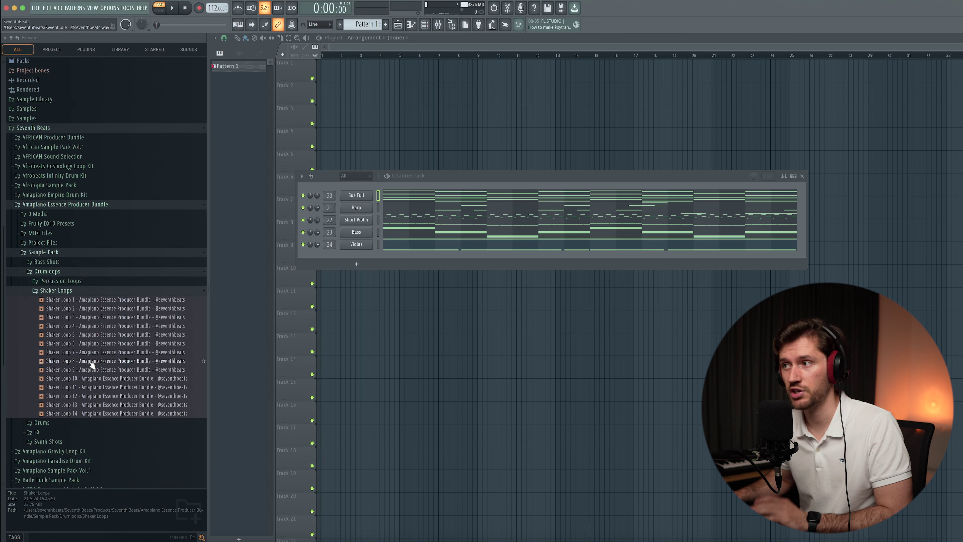
click(122, 318)
click(114, 310)
mouse_move(114, 318)
mouse_down()
mouse_move(496, 96)
mouse_move(381, 91)
mouse_move(474, 93)
mouse_up()
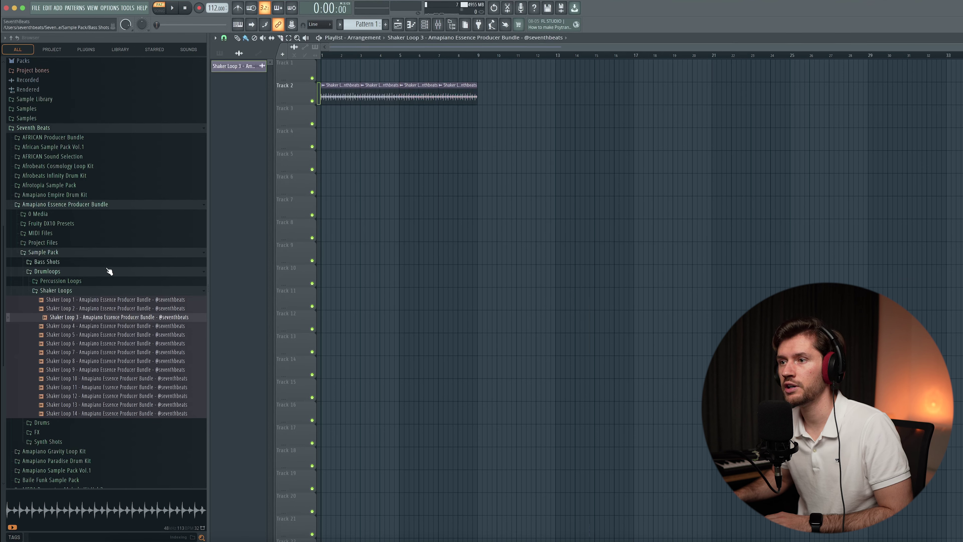
Step: Place Percussion Loop 7 from the same bundle on Track 5 from bar 1 and audition it with the shaker
click(59, 283)
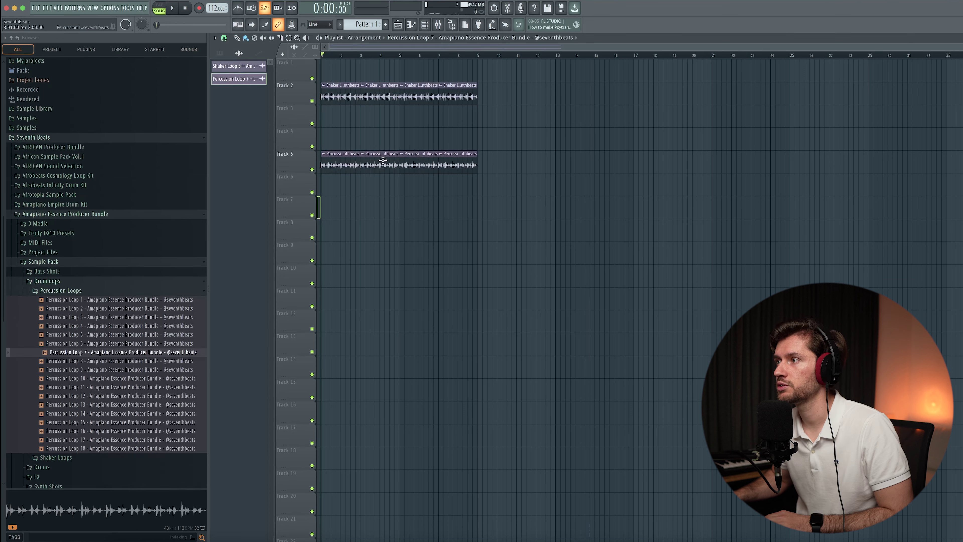
double_click(382, 158)
key(space)
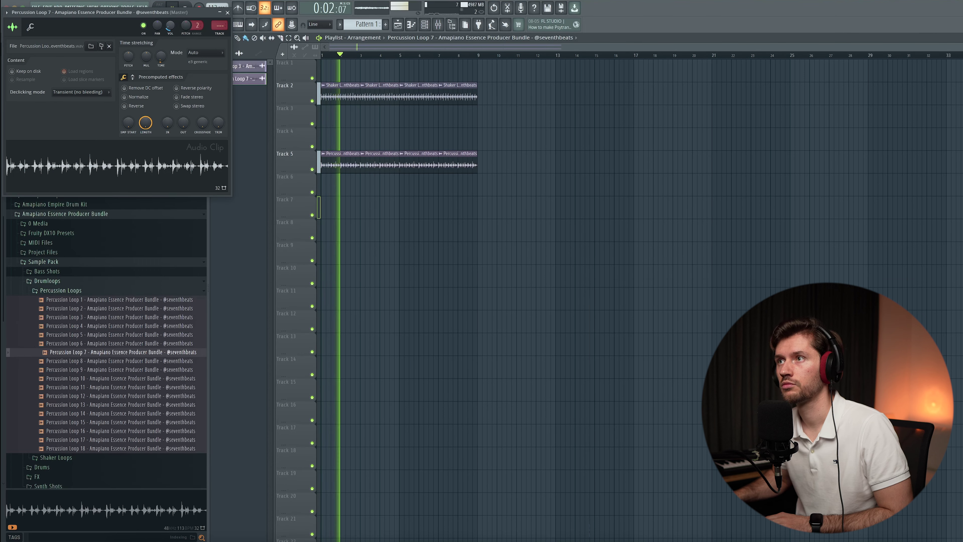
click(228, 13)
key(space)
Step: Show the unsorted channels in the rack and load Kick 1 from the Amapiano Essence Producer Bundle as a new channel above Sus Full
key(F6)
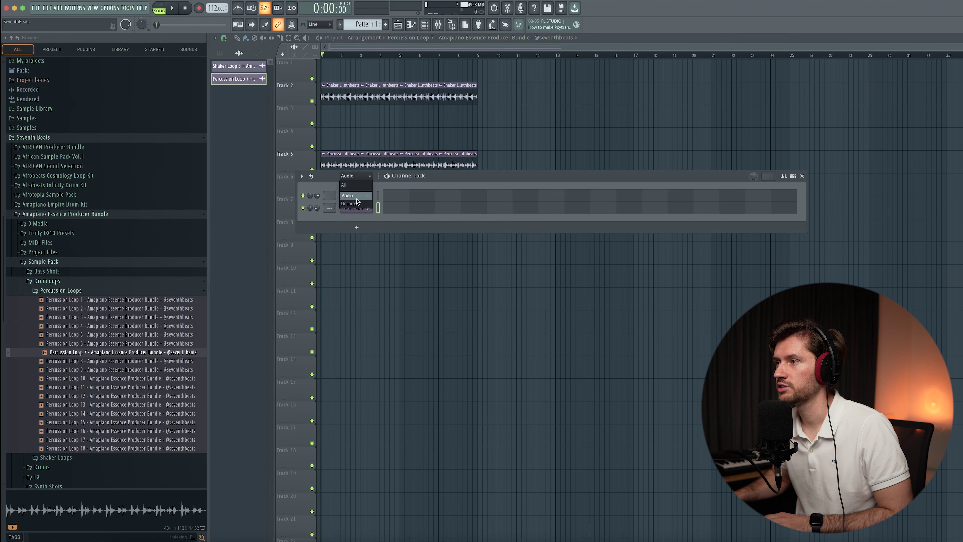
click(355, 203)
drag(433, 180, 452, 214)
click(50, 281)
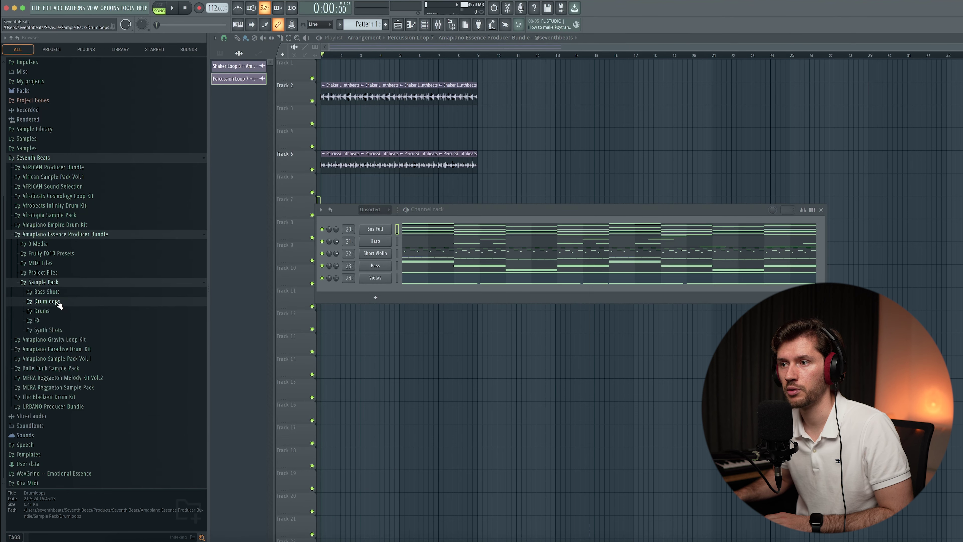
click(53, 311)
click(60, 365)
click(83, 289)
drag(82, 290, 379, 221)
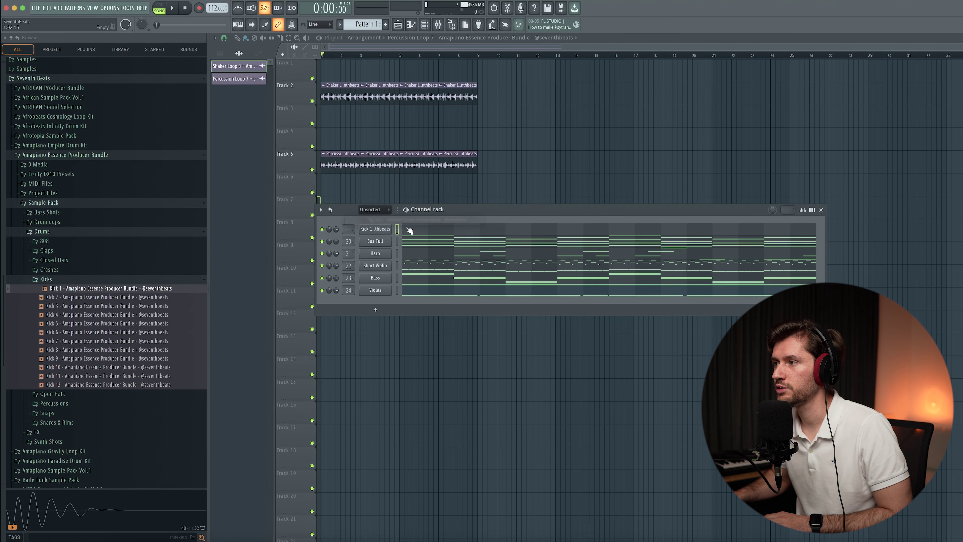
Step: Place Pattern 1 on Track 8 from bar 1 and duplicate the shaker and percussion loops to fill bars 9 to 16
click(410, 230)
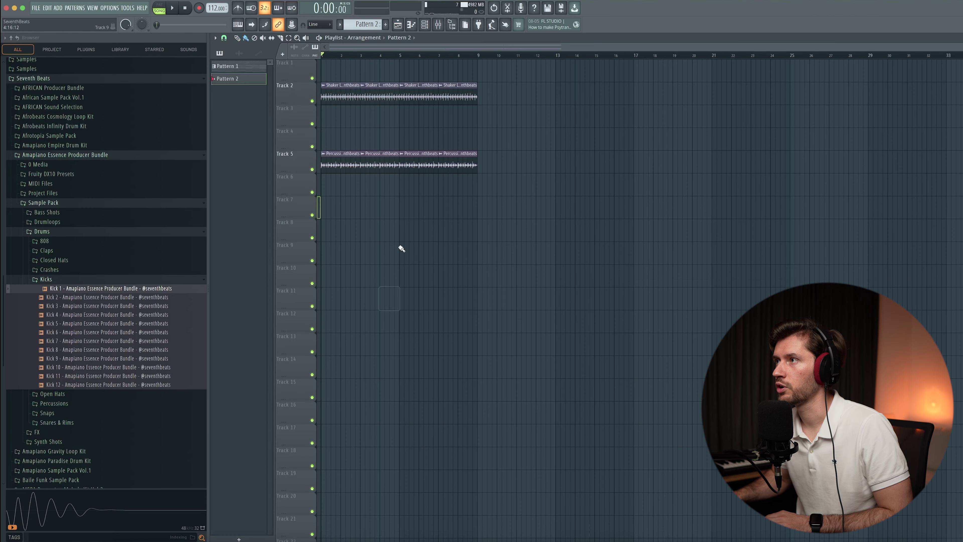
drag(430, 300, 329, 213)
drag(565, 167, 330, 99)
key(ctrl+b)
key(ctrl+d)
Step: Create a new empty pattern and place it at bar 1 on Track 10
click(385, 24)
key(Return)
click(348, 347)
drag(348, 328, 330, 262)
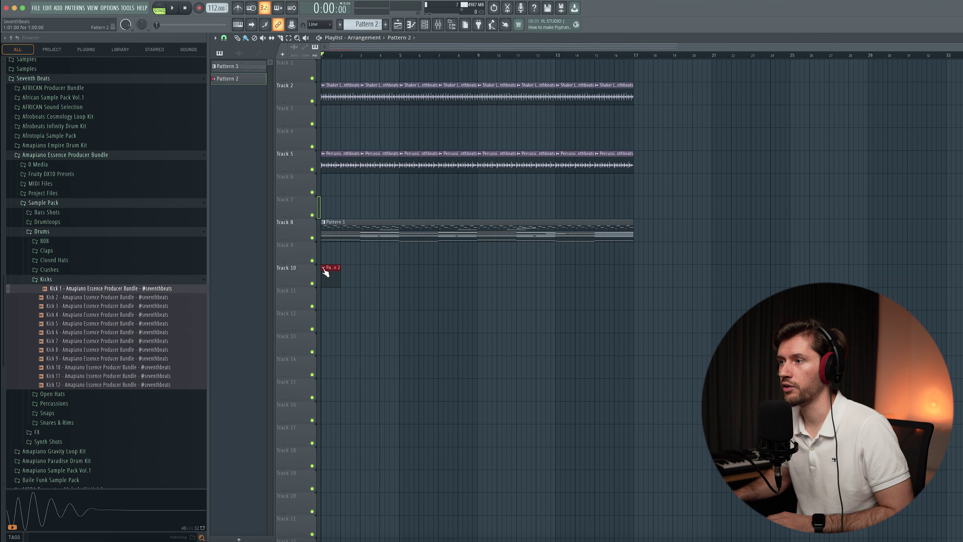
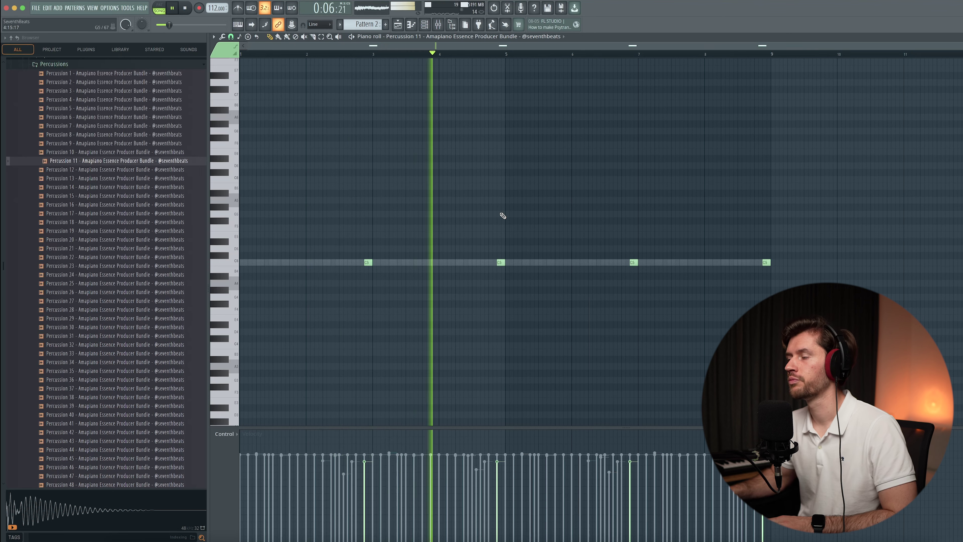
Step: Stop playback and load Clap 5 from the Amapiano Essence Producer Bundle as a new channel above Sus Full
key(space)
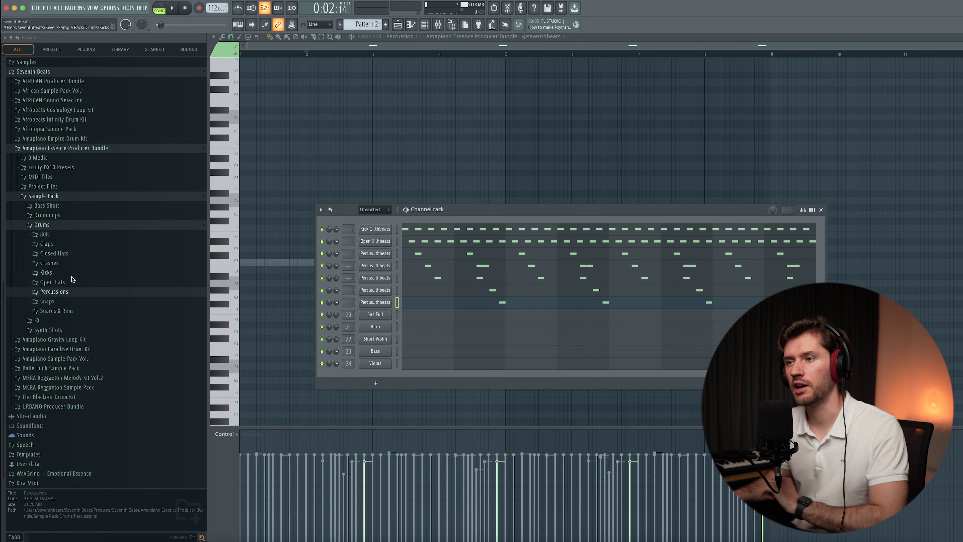
click(57, 253)
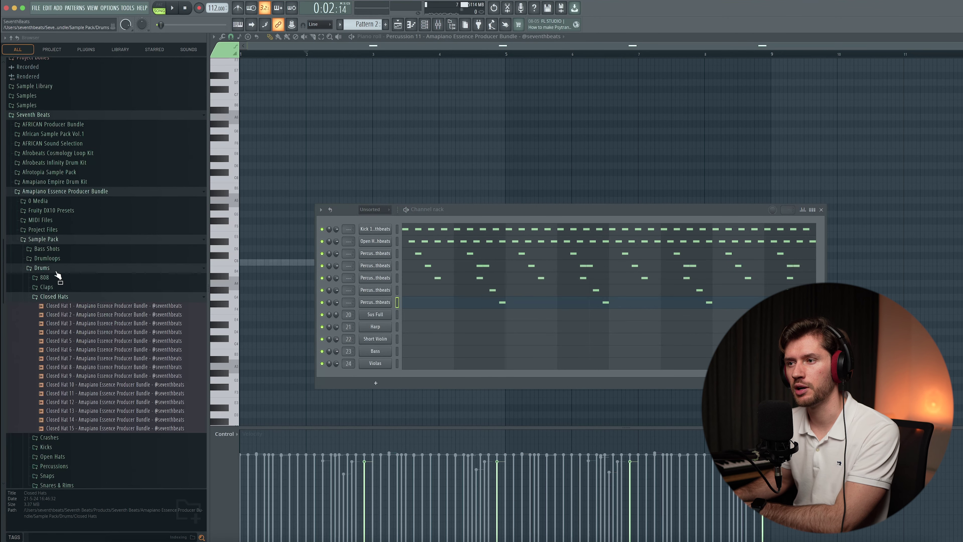
click(54, 296)
click(47, 287)
click(66, 305)
drag(83, 331, 375, 309)
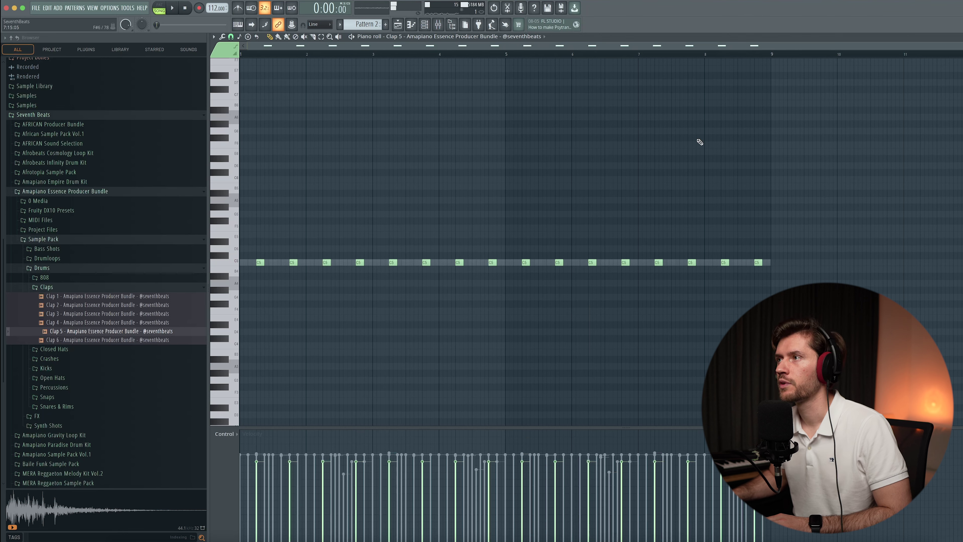
Step: Route the kick, open hat, percussion and clap channels to consecutive mixer tracks starting at Insert 1
click(426, 24)
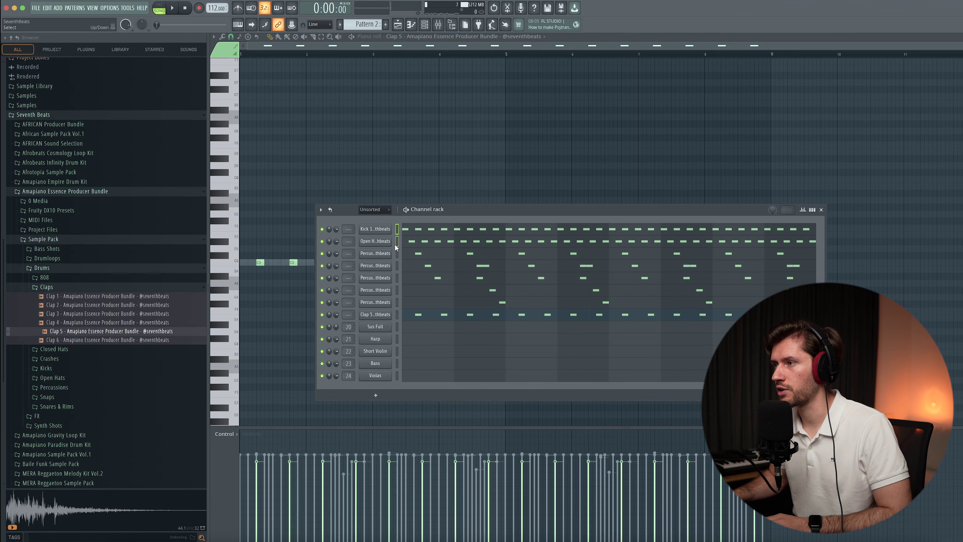
click(437, 24)
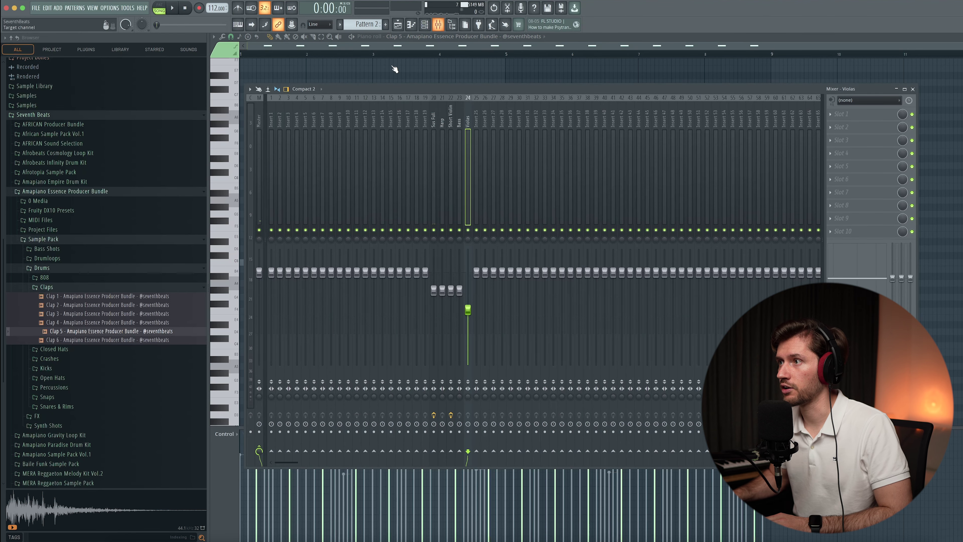
right_click(273, 117)
click(419, 196)
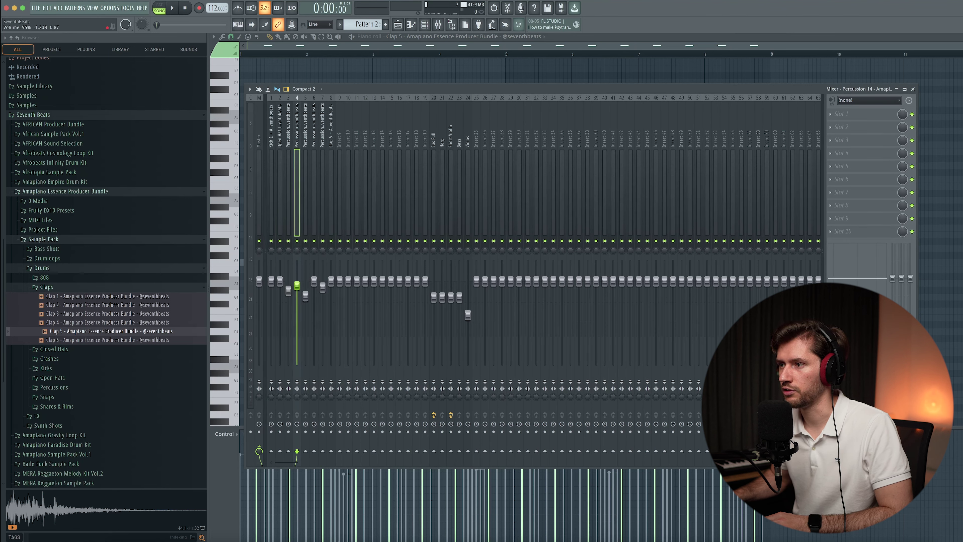
Step: Lower the Open Hat 19 fader and set the Percussion 14 mixer level to 91% while auditioning the drums
drag(281, 284, 280, 292)
key(space)
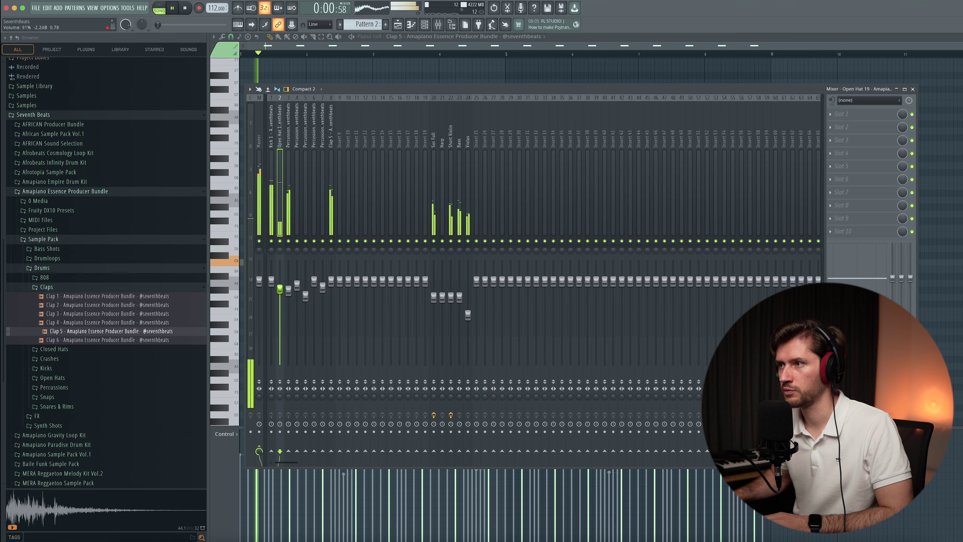
click(288, 290)
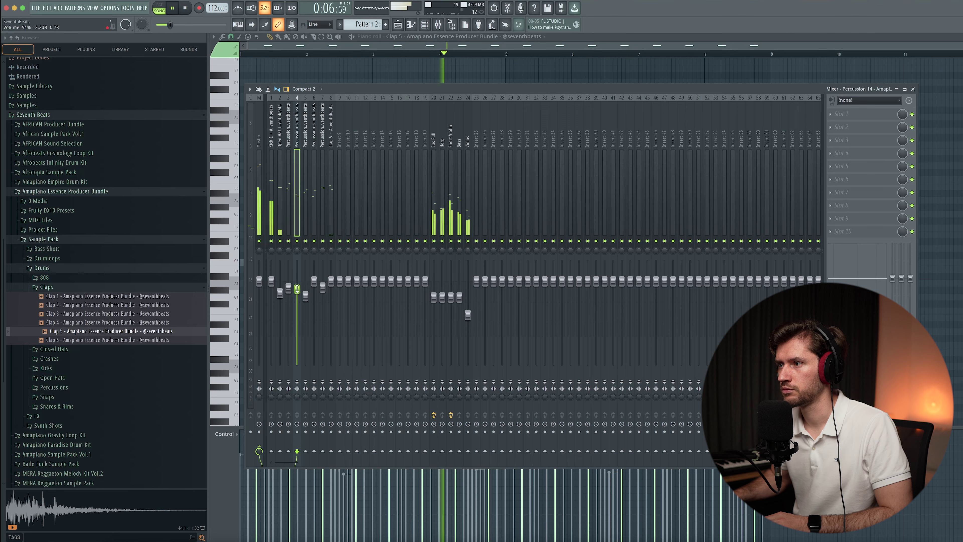
key(F9)
key(space)
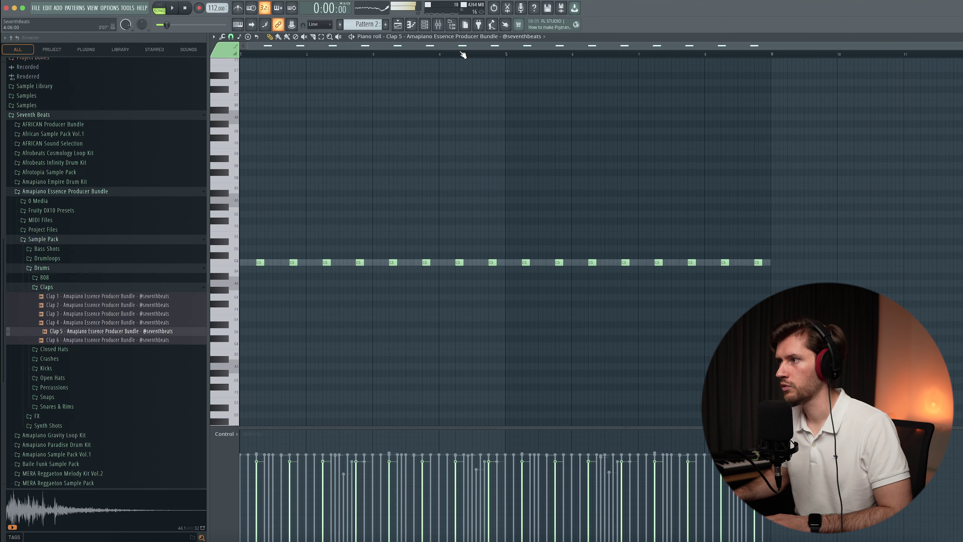
Step: Set the new FL Keys channel to the ePiano preset and close its editor
click(426, 28)
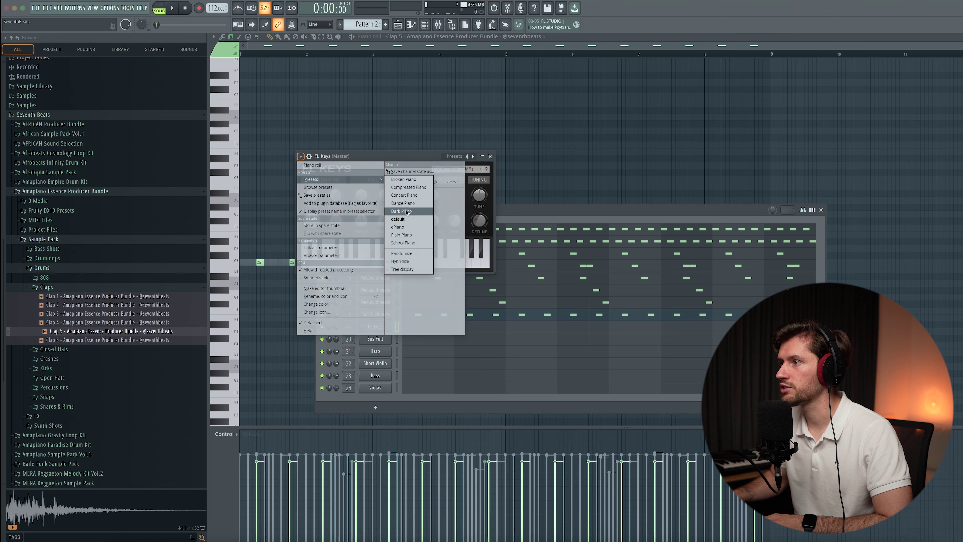
click(409, 229)
click(490, 156)
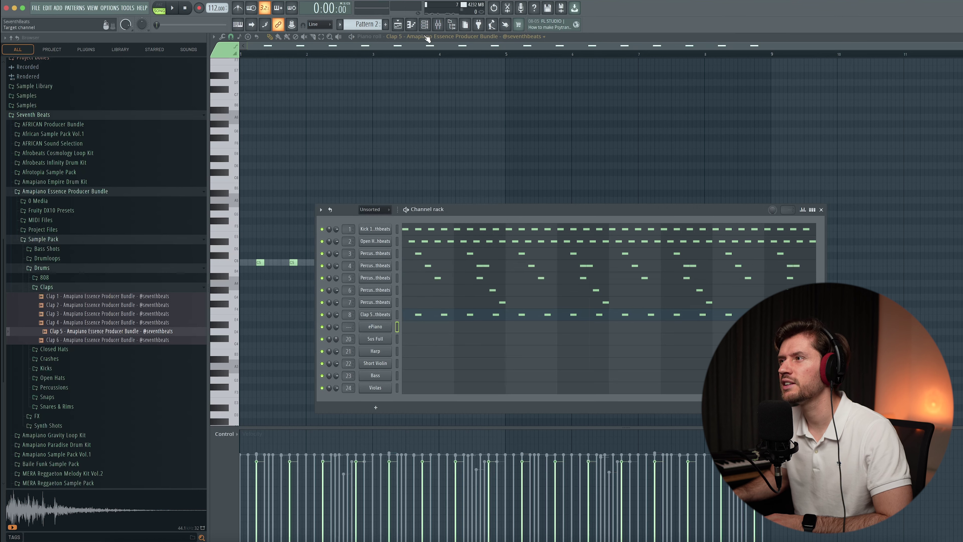
Step: Copy the Sus Full chords into the ePiano channel of Pattern 1 and start playback
click(420, 45)
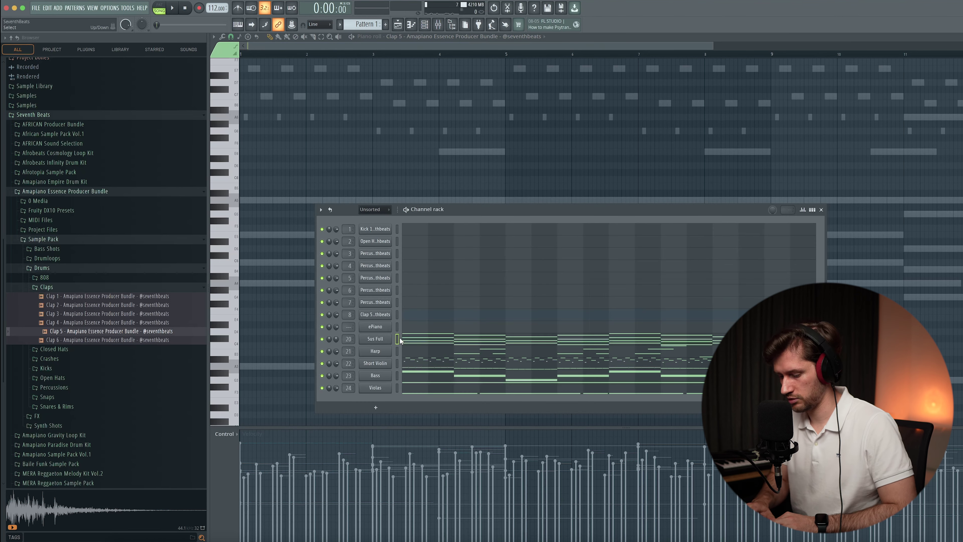
click(397, 327)
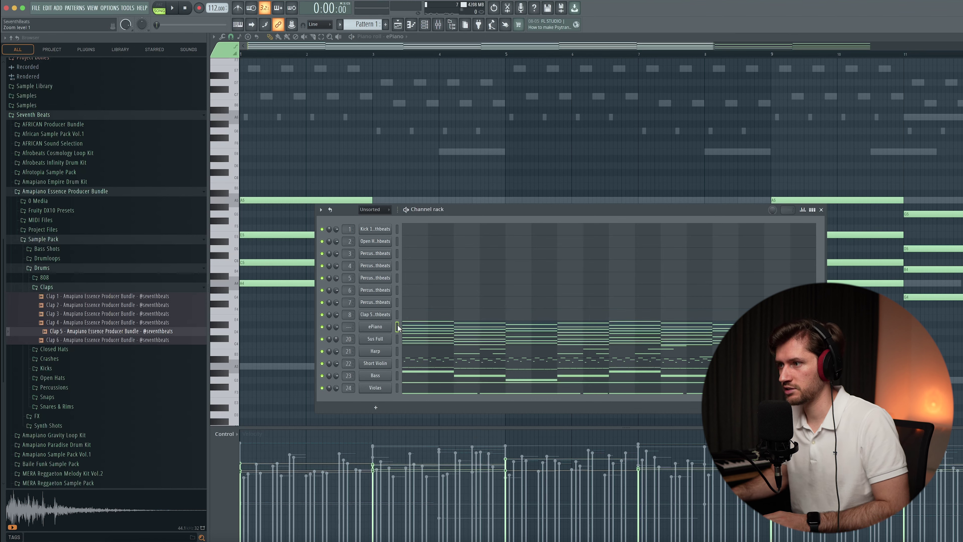
key(space)
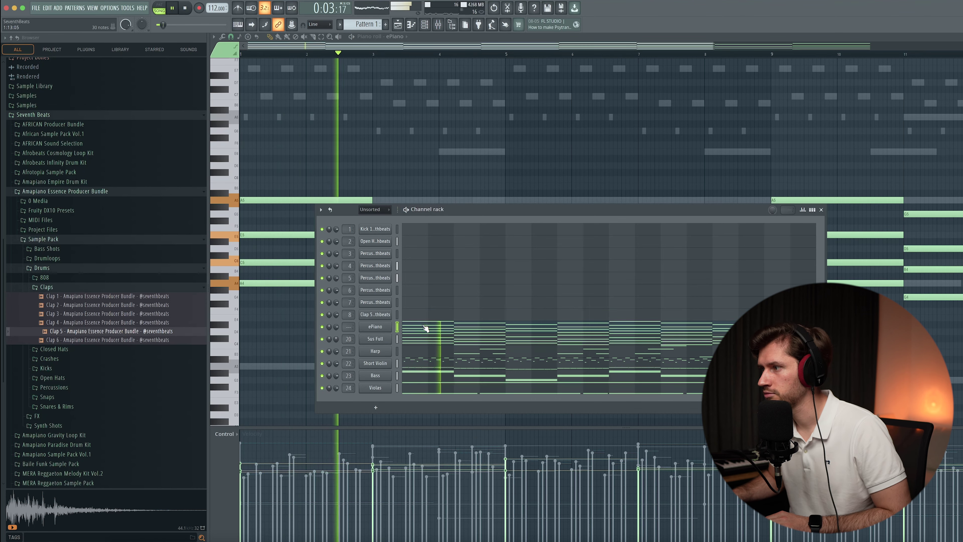
Step: Add a two-bar F4 note under the ePiano chord at bar 13 and audition the part
click(488, 329)
click(485, 324)
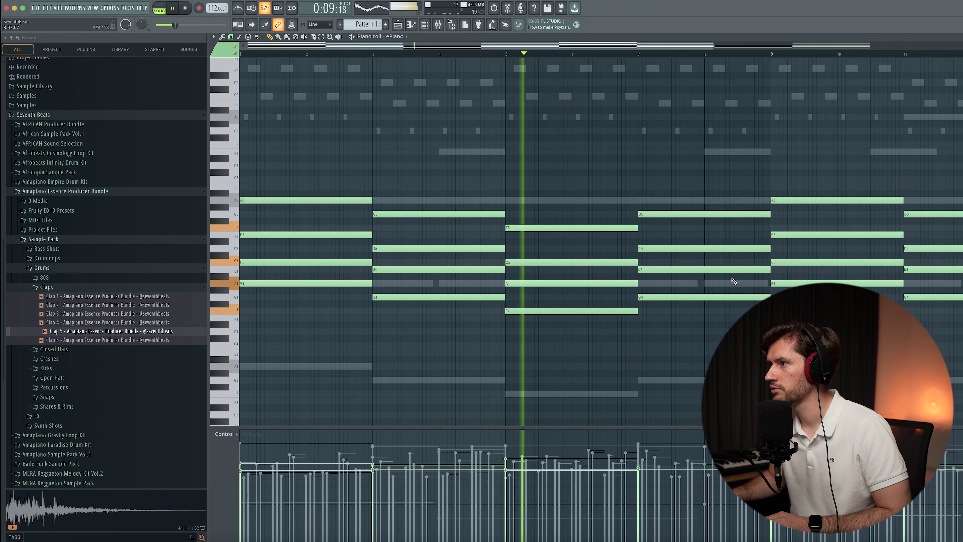
drag(714, 47, 959, 47)
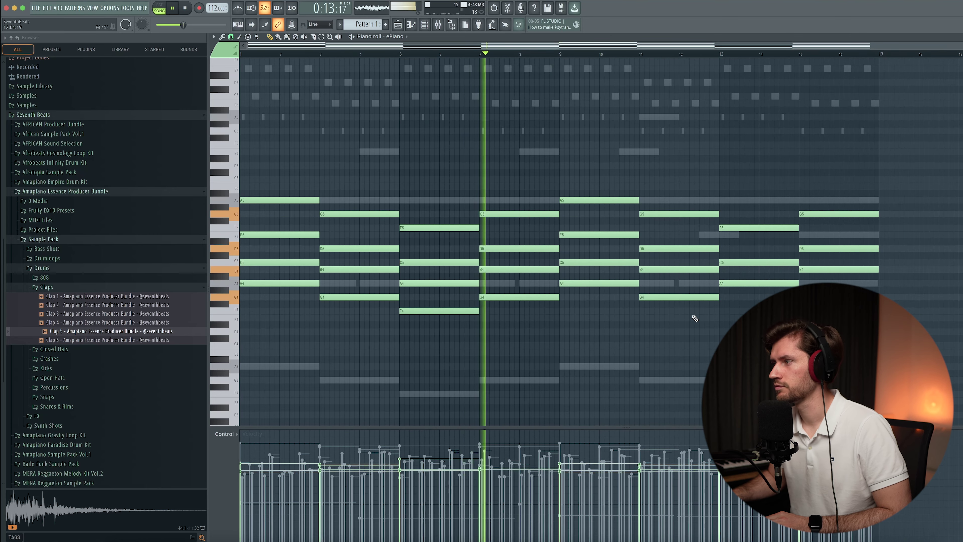
click(724, 311)
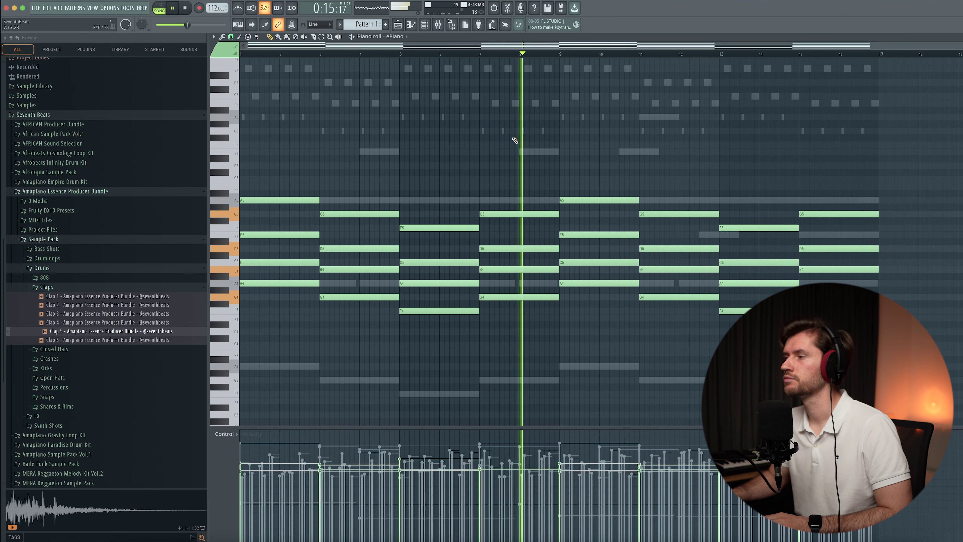
key(space)
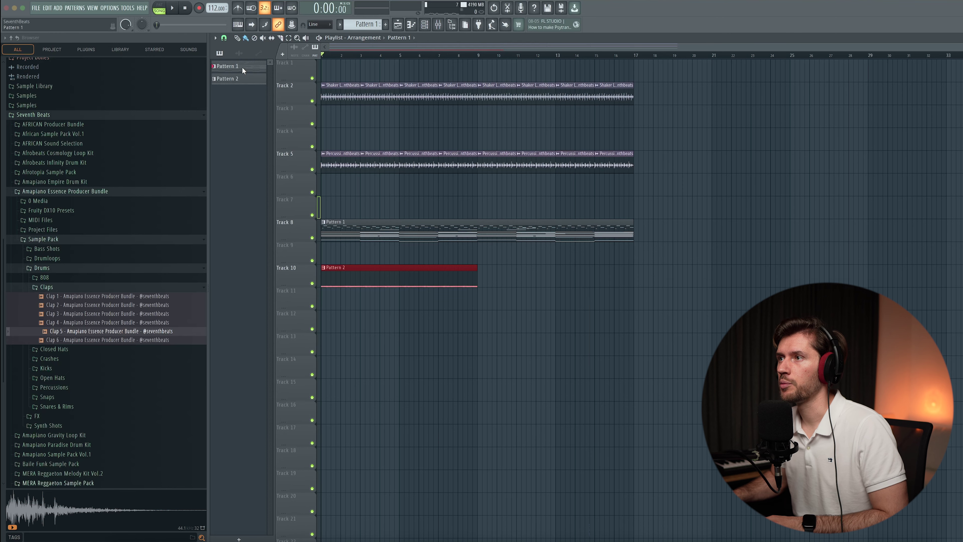
Step: Split both the melodic pattern and the drum pattern into separate patterns by channel
right_click(243, 69)
click(282, 202)
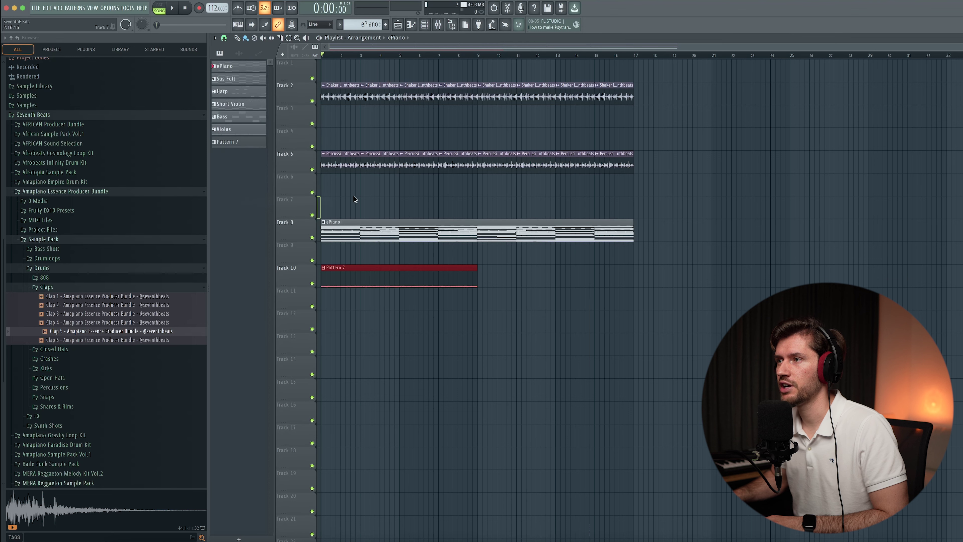
right_click(238, 140)
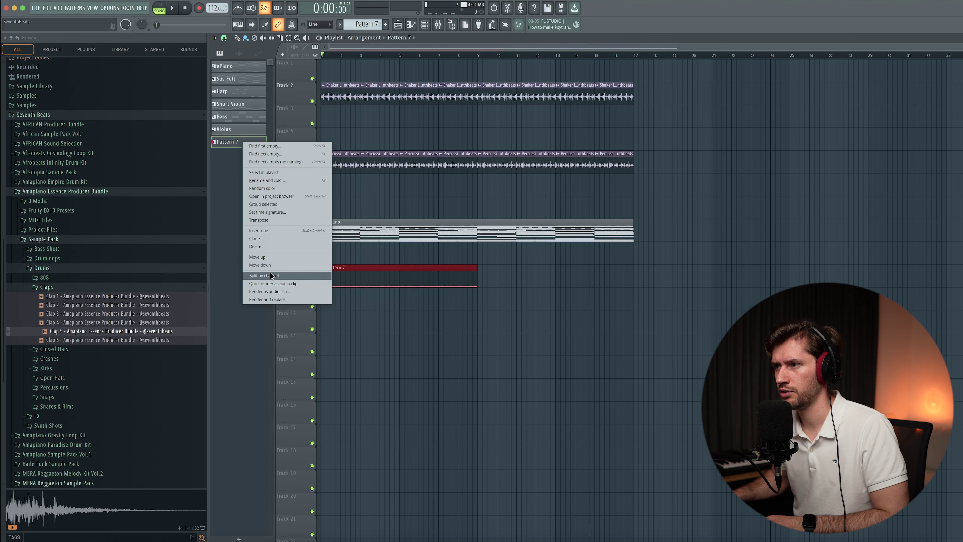
click(272, 276)
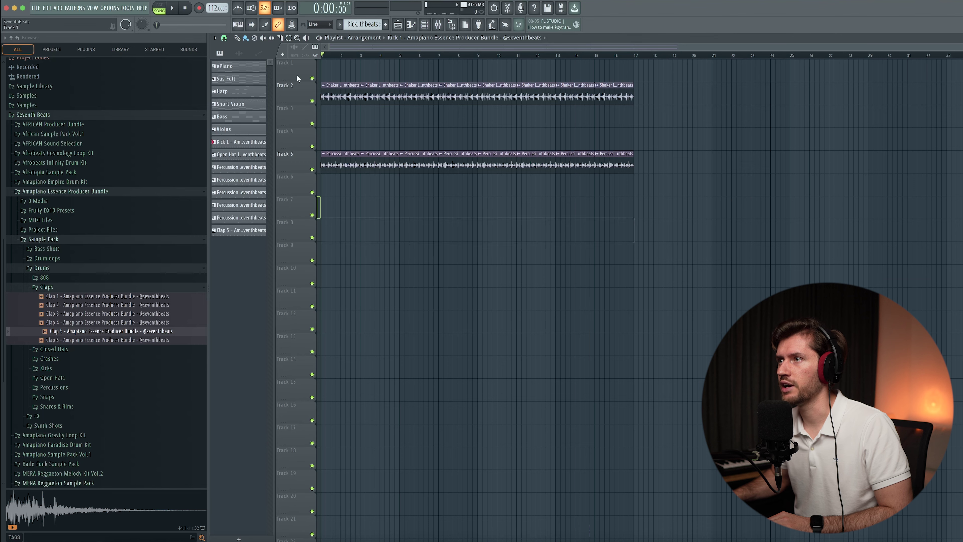
Step: Arrange the drum clips on Tracks 1 to 8, the shaker and percussion loops on Tracks 9 and 10, and the instruments on Tracks 12 to 17
shift+click(227, 229)
drag(276, 89, 322, 215)
drag(324, 91, 308, 263)
scroll(558, 434, down, 4)
drag(507, 478, 322, 307)
drag(379, 317, 379, 67)
drag(665, 262, 330, 218)
drag(688, 308, 323, 240)
drag(334, 350, 334, 271)
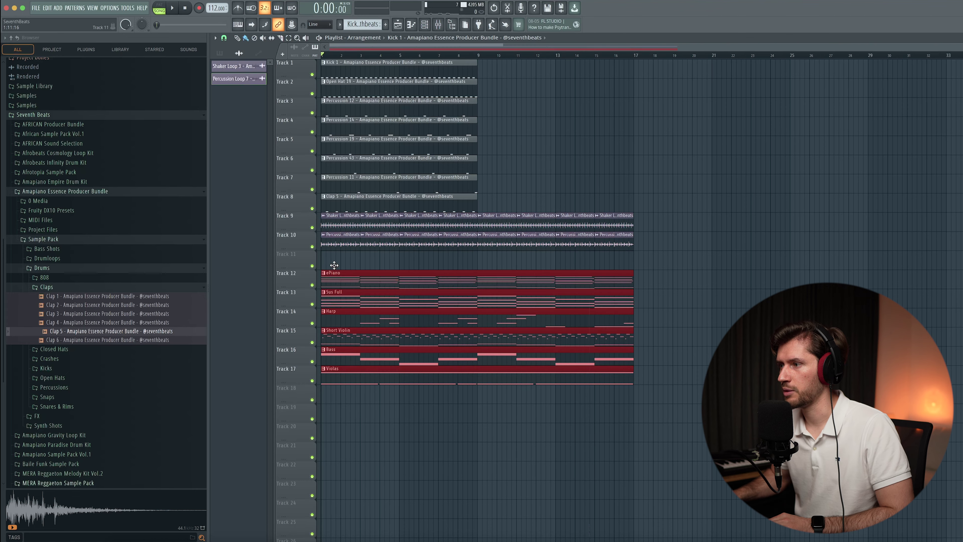
Step: Repeat the drum clips through bar 16 and duplicate the full arrangement twice to fill 48 bars
right_click(490, 142)
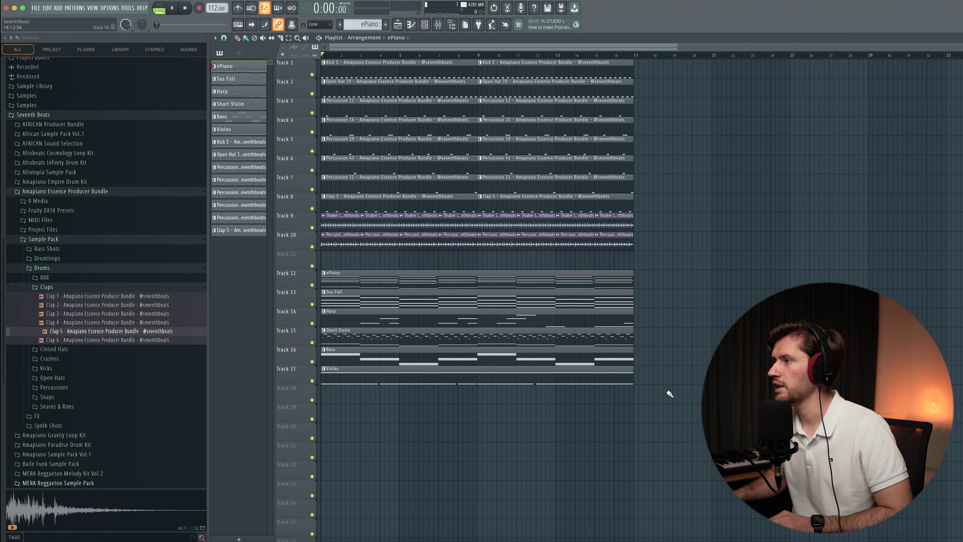
drag(694, 403, 321, 58)
key(super+b)
key(super+b)
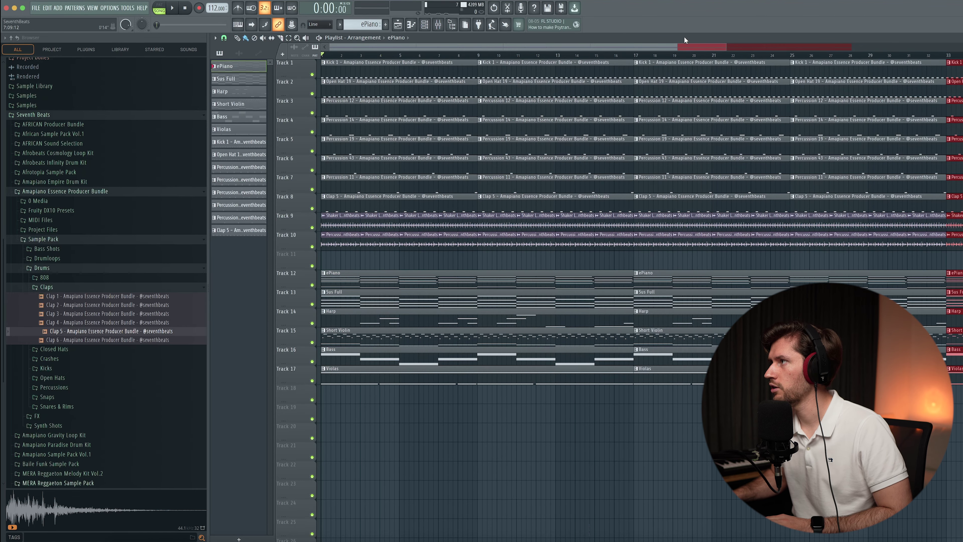
Step: Reduce the instruments in bars 1 to 16 to ePiano and a Harp clip on Track 14, and undo the percussion loop erasure
key(space)
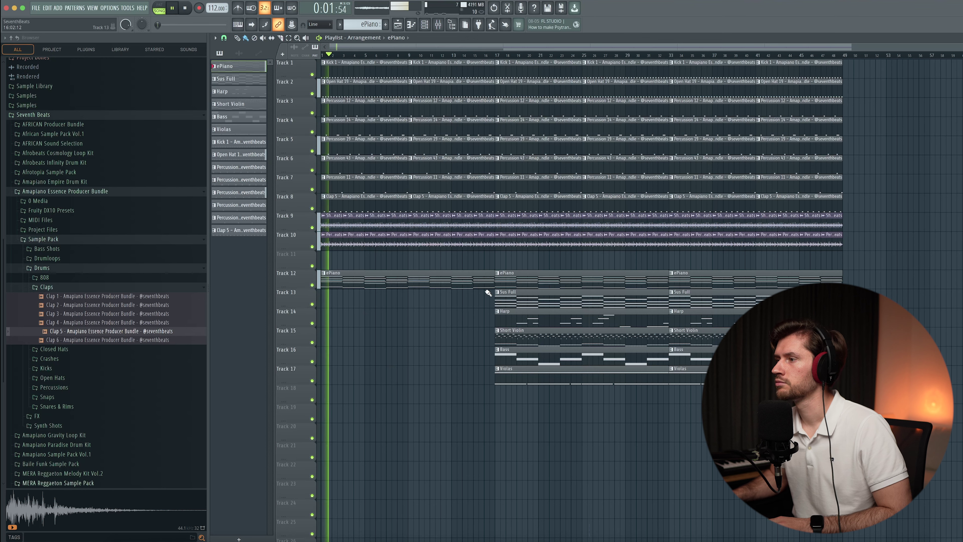
drag(535, 320, 362, 320)
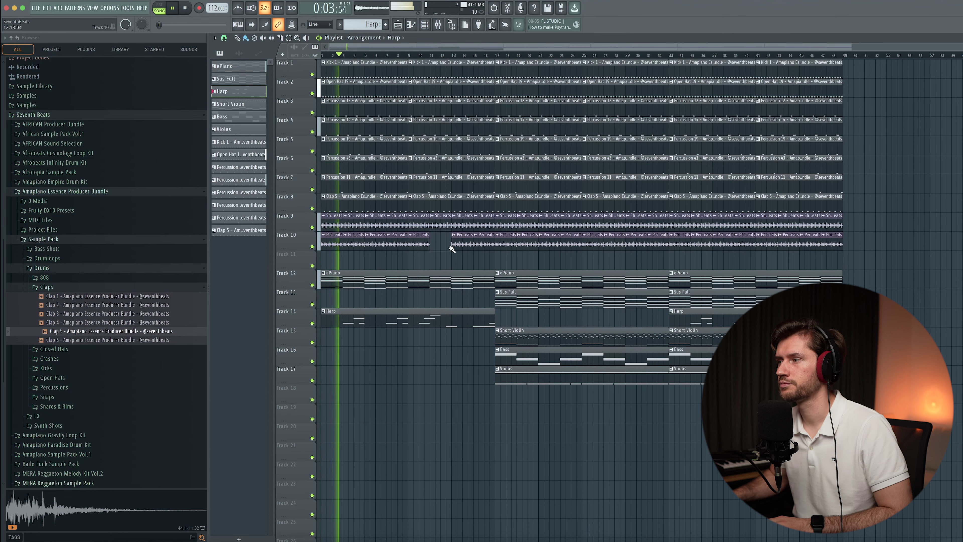
key(ctrl+z)
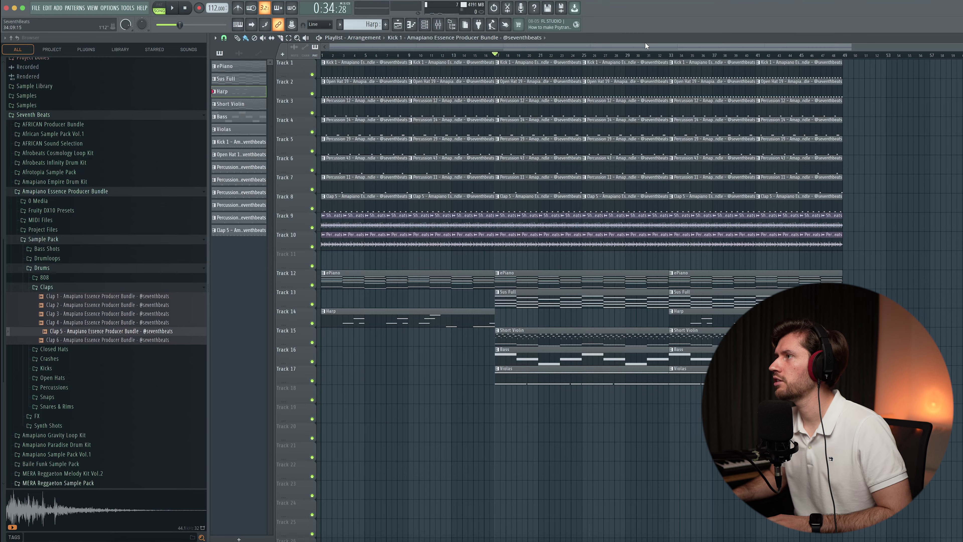
Step: Duplicate all clips from bars 33 to 48 into bars 49 to 64 and clear the selection
drag(645, 45, 781, 46)
drag(762, 397, 546, 67)
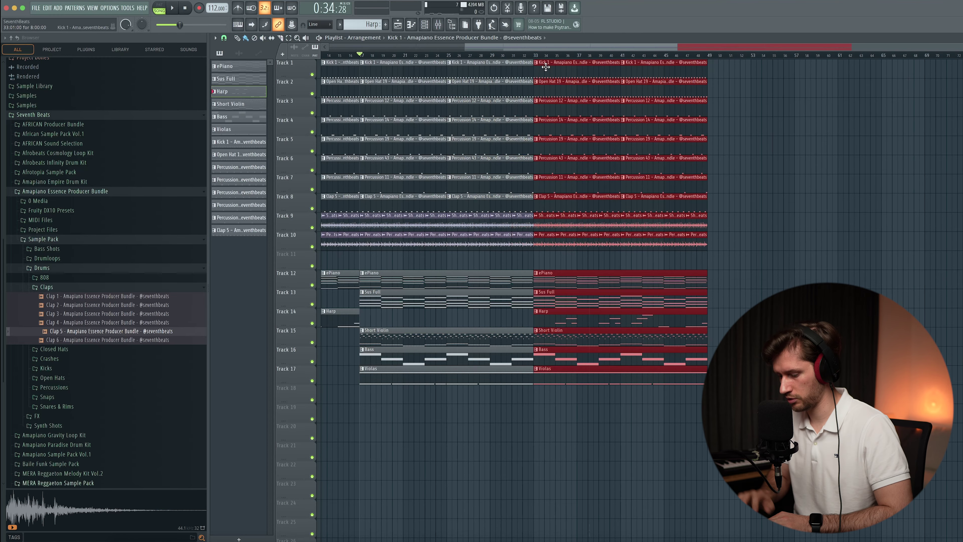
key(ctrl+b)
scroll(754, 303, right, 4)
ctrl+click(754, 303)
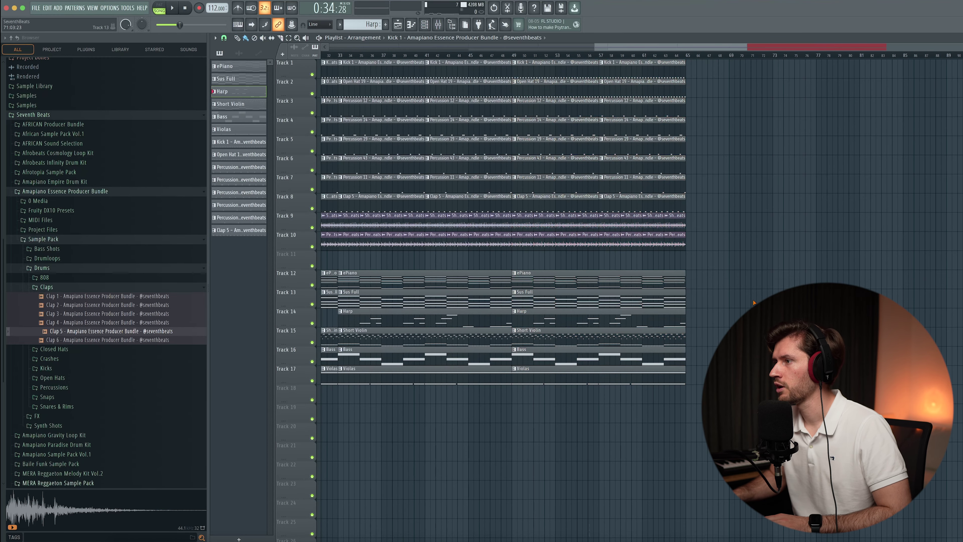
Step: Remove the Sus Full, Harp and Short Violin clips from bars 49 to 64
scroll(512, 57, right, 4)
right_click(424, 299)
right_click(421, 319)
right_click(427, 334)
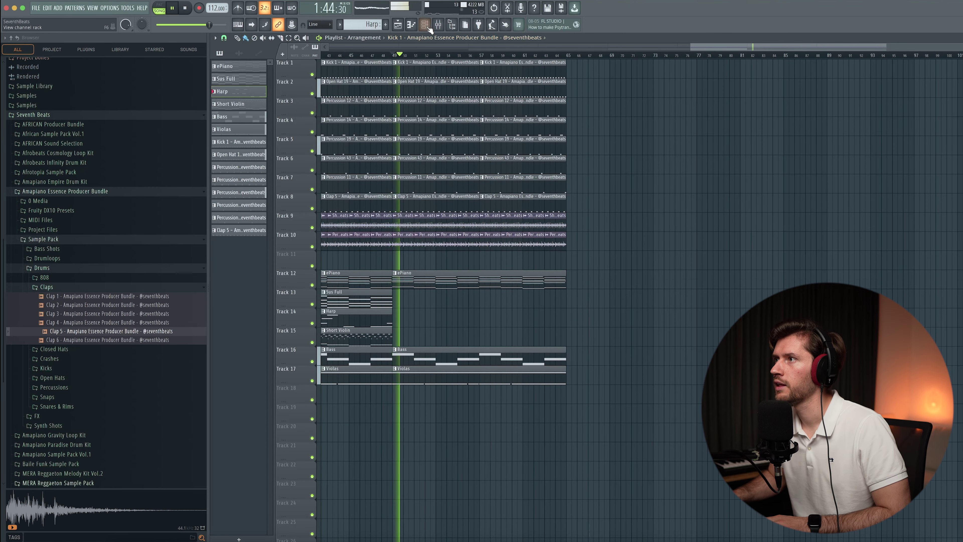
Step: Search the generator plugins for "dx" and add Fruity DX10 as a new channel
click(430, 29)
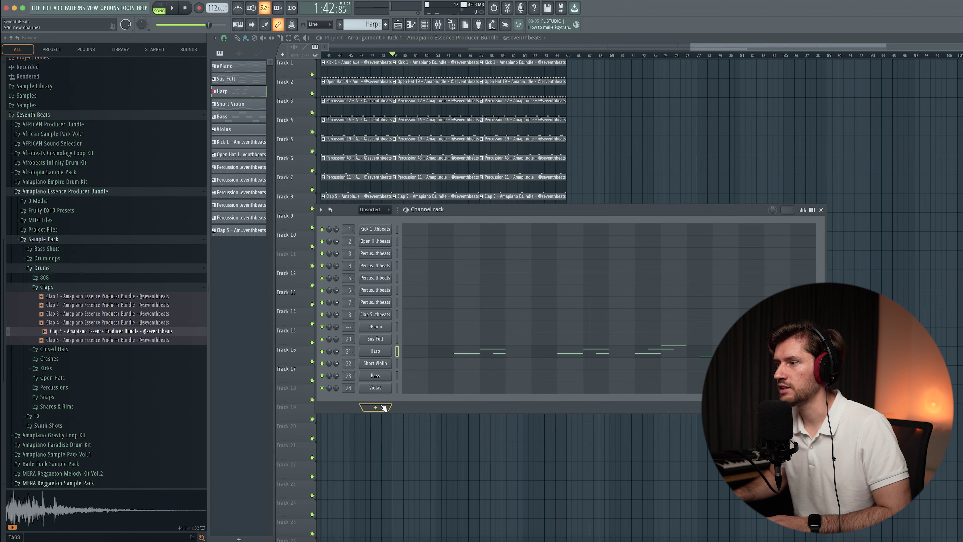
click(383, 408)
click(395, 10)
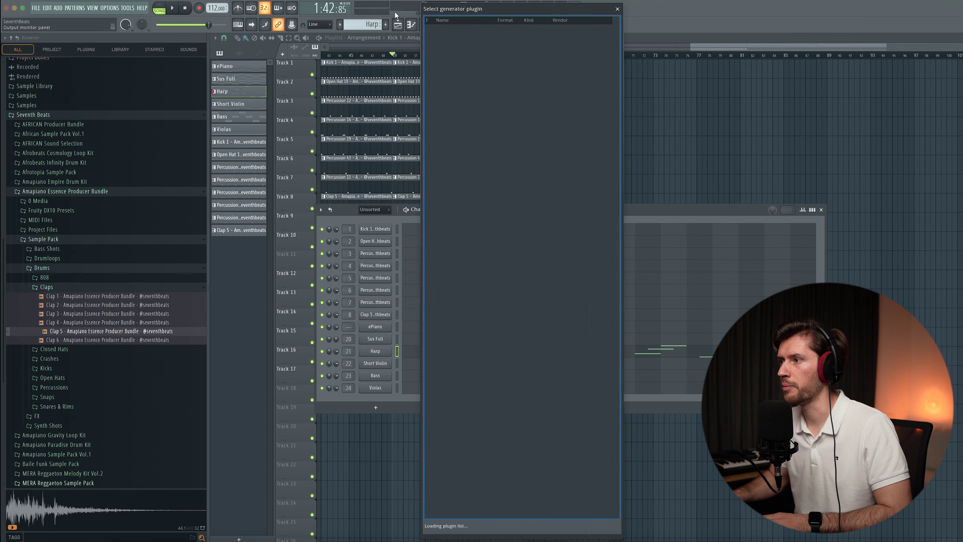
text(dx)
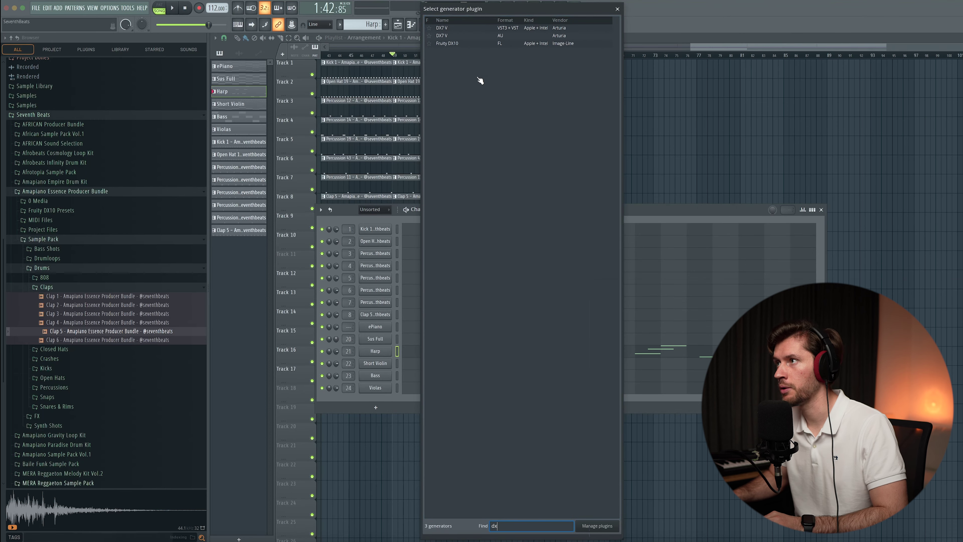
double_click(458, 45)
drag(154, 35, 553, 224)
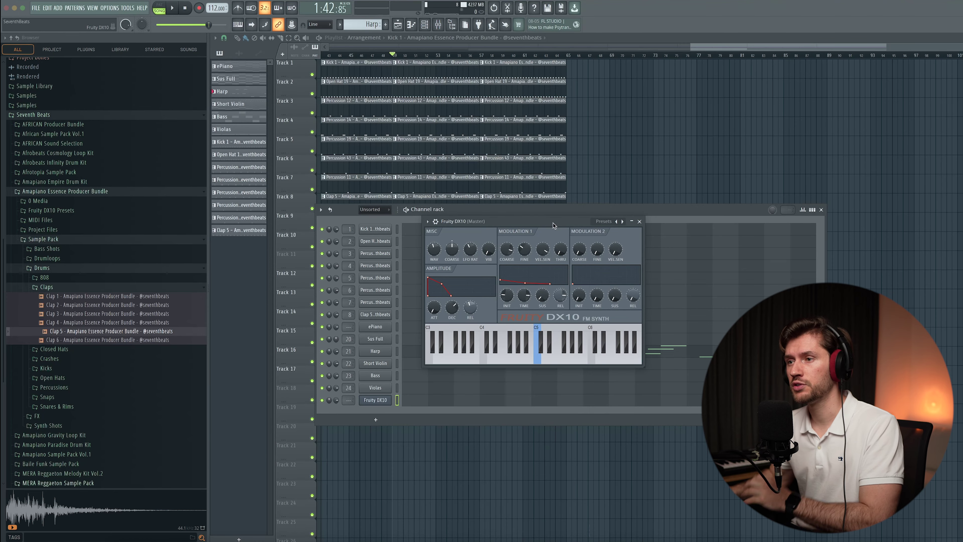
Step: Load the "Log Drum - Tech" preset from the Amapiano Essence bundle's Fruity DX10 Presets into the DX10 channel and close its window
click(42, 268)
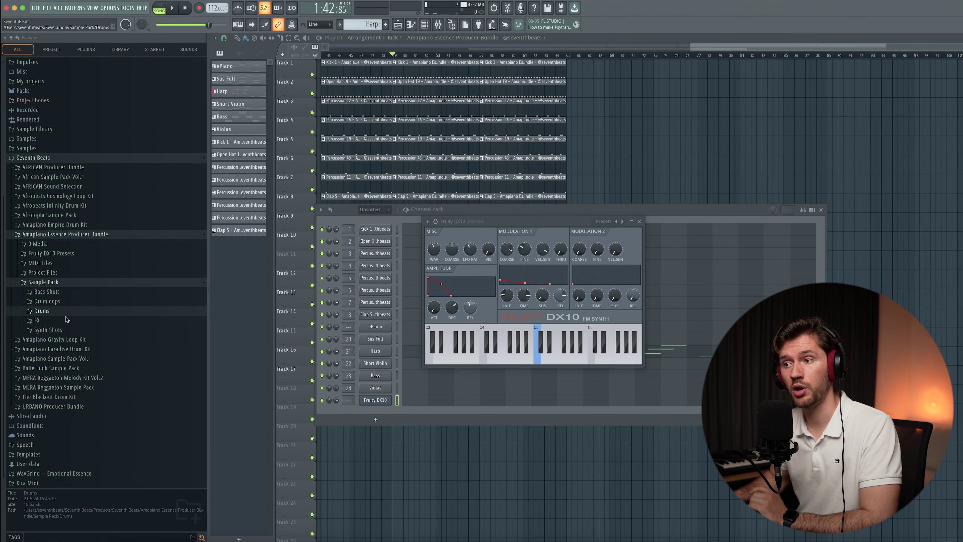
click(57, 282)
click(63, 302)
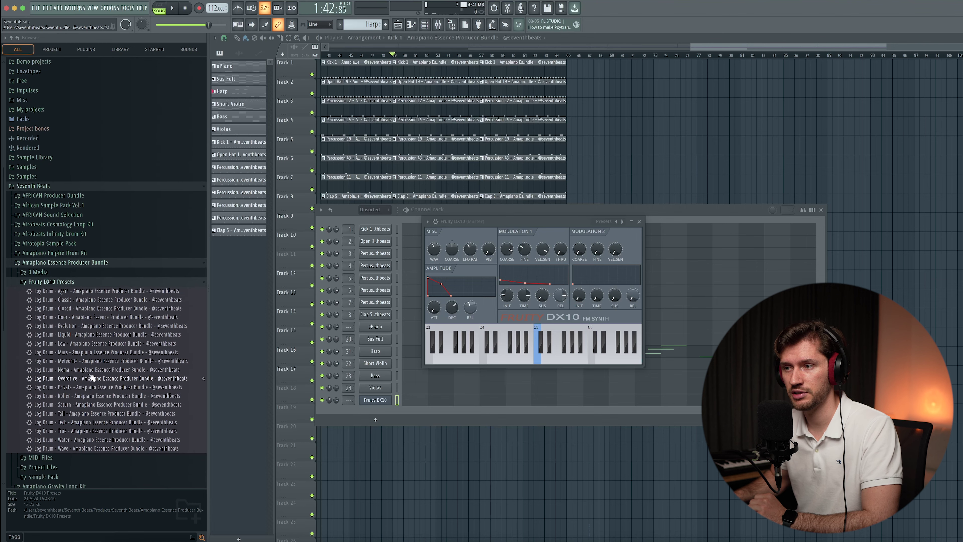
drag(80, 423, 462, 299)
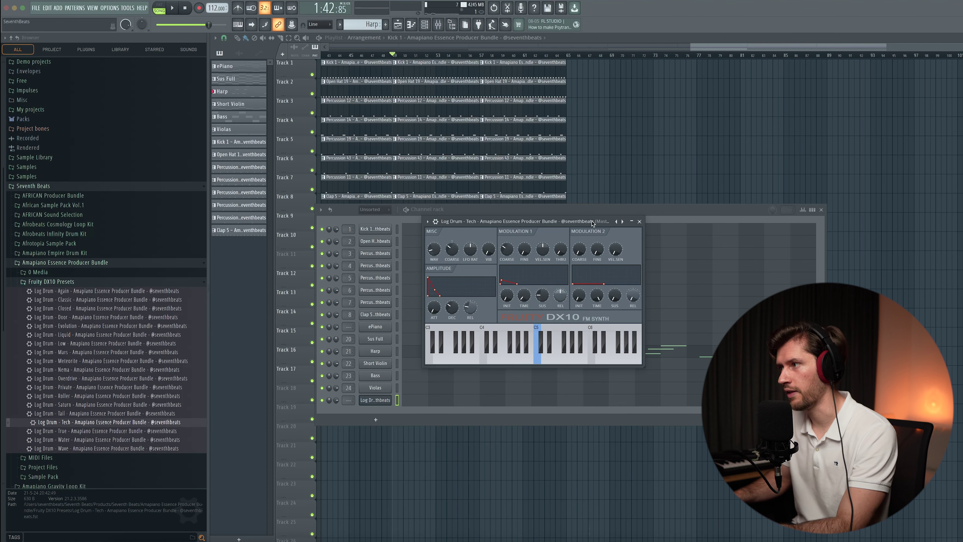
click(640, 222)
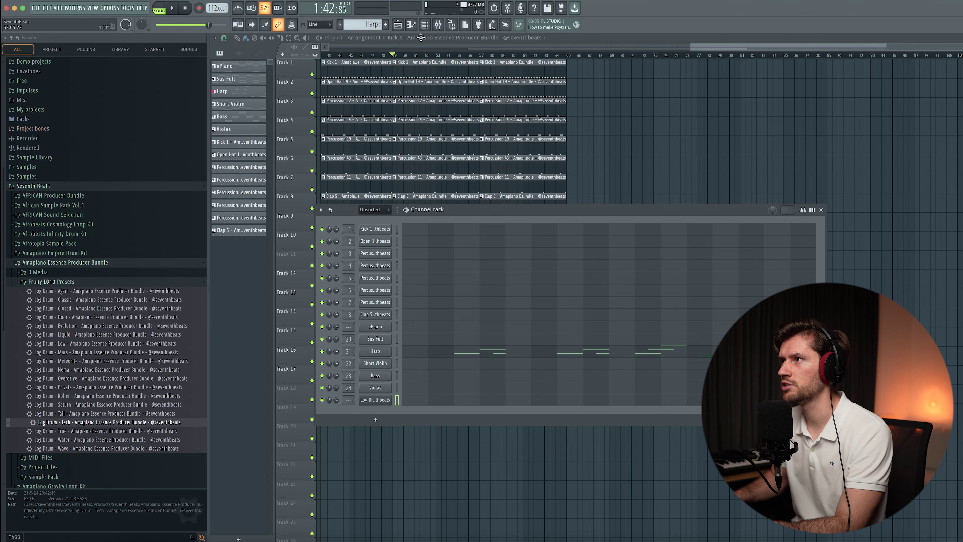
Step: Create an empty new pattern, then open the Log Drum - Tech channel's piano roll within the ePiano pattern
click(387, 24)
click(822, 209)
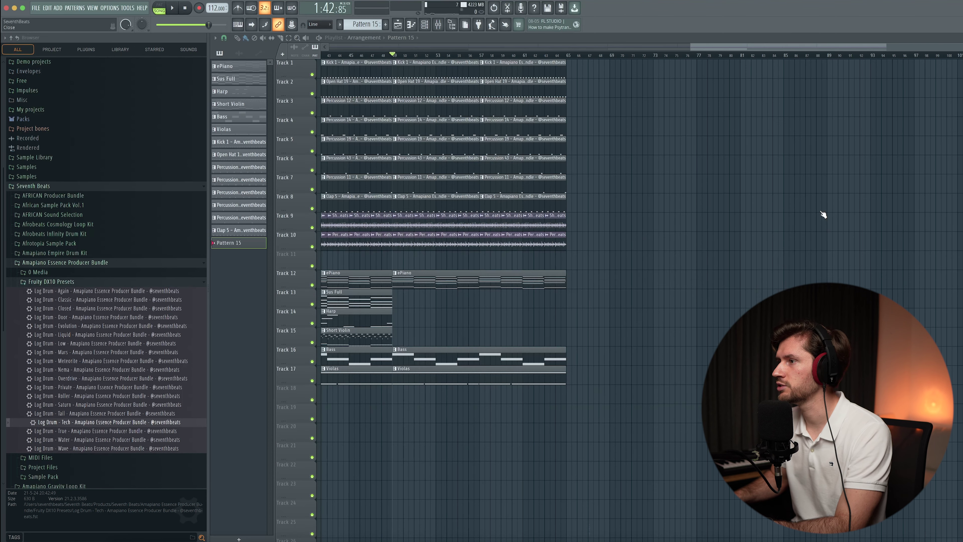
double_click(432, 278)
click(429, 26)
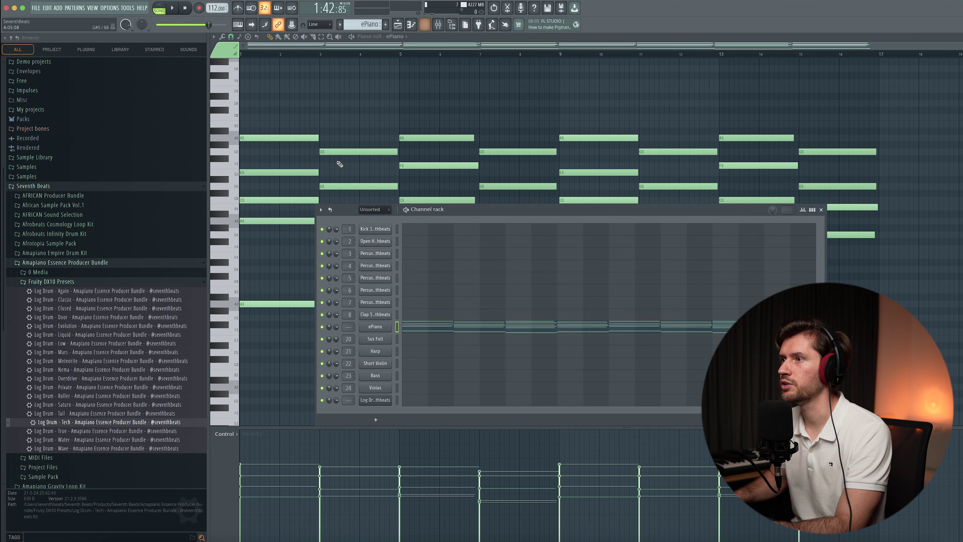
click(413, 400)
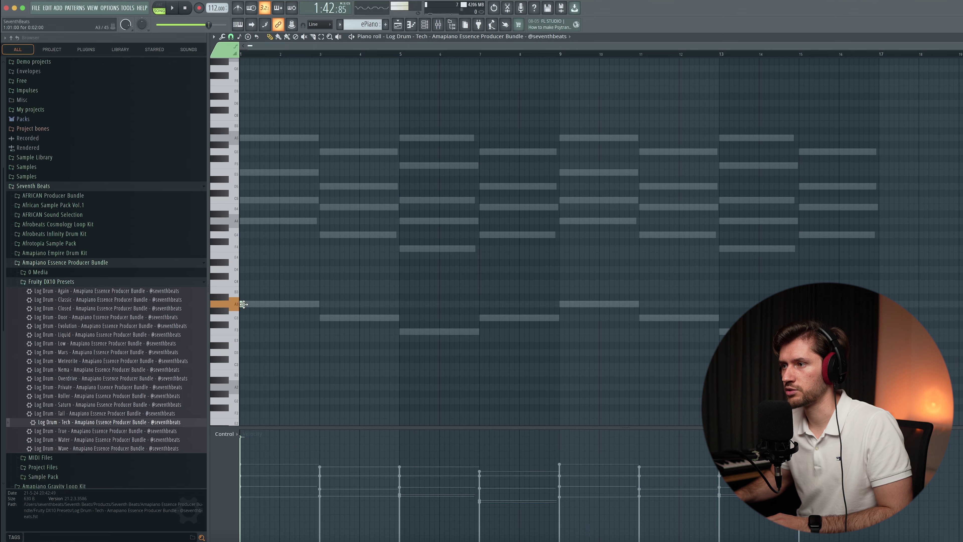
Step: Draw three short A3 log drum notes in bar 1, following the root of the ghosted ePiano chord
key(space)
scroll(284, 296, up, 2)
drag(725, 46, 396, 46)
key(space)
scroll(351, 273, down, 1)
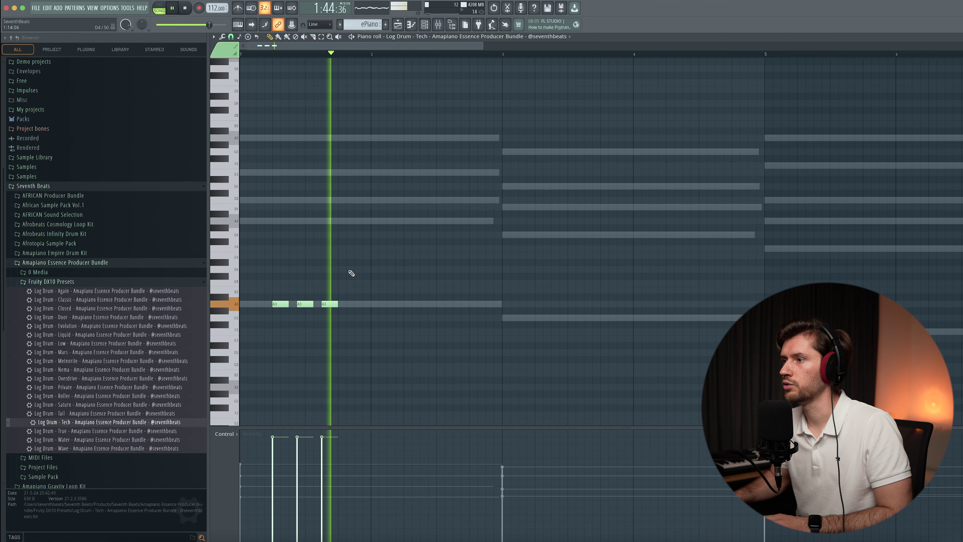
Step: Add six A3 notes in a syncopated rhythm across bar 2 and play the log drum phrase
click(364, 305)
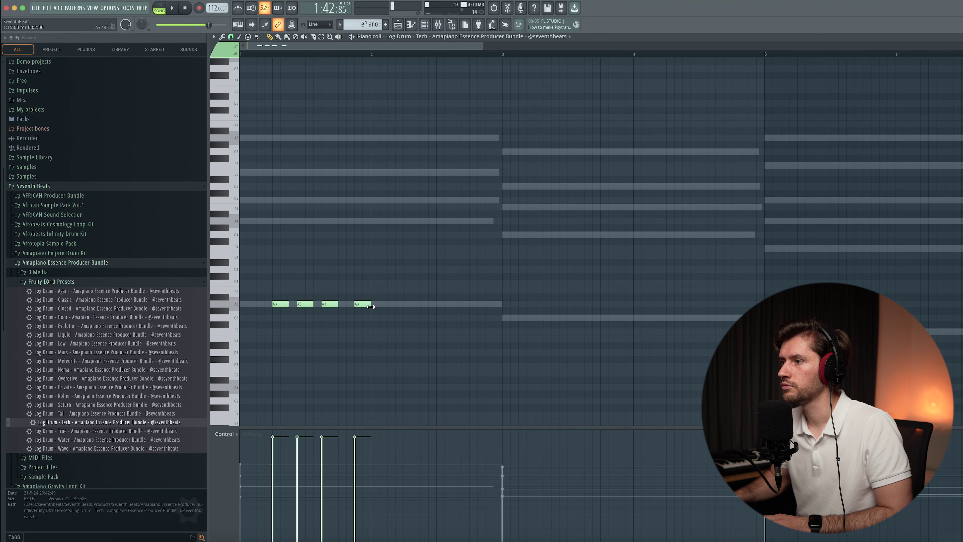
drag(359, 305, 432, 306)
click(381, 305)
click(392, 305)
key(space)
click(407, 305)
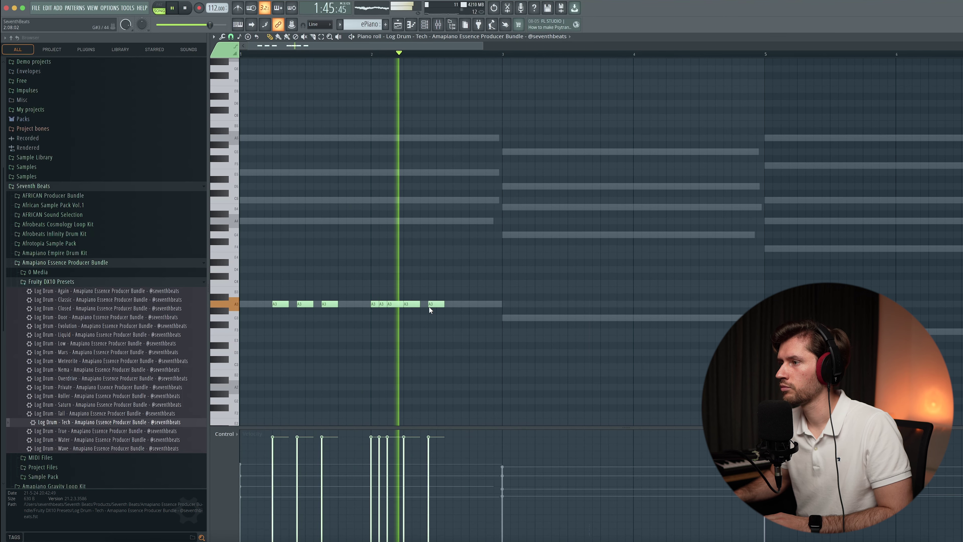
click(457, 305)
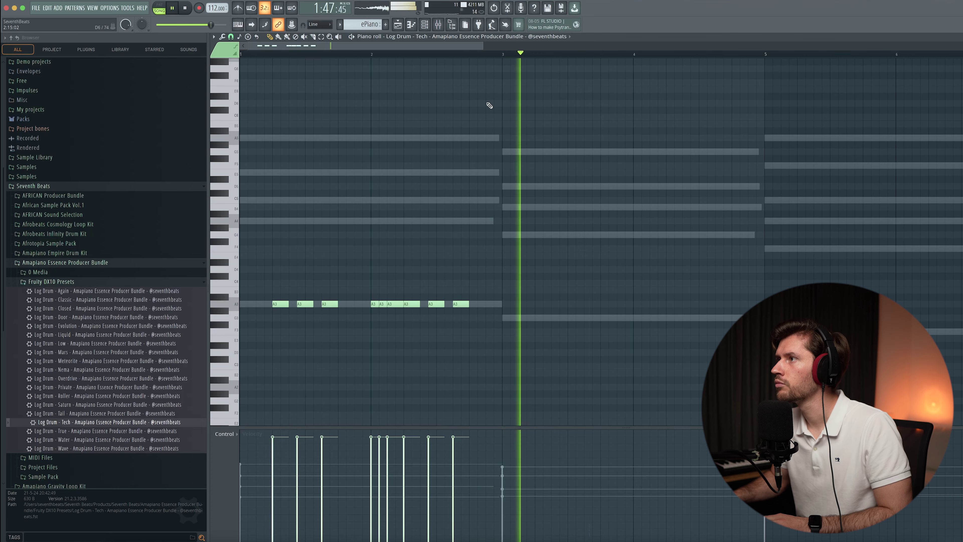
Step: Duplicate the two-bar log drum phrase into bars 3 and 4, transpose the copy to G3 and play it
drag(484, 48, 724, 55)
ctrl+drag(437, 277, 141, 336)
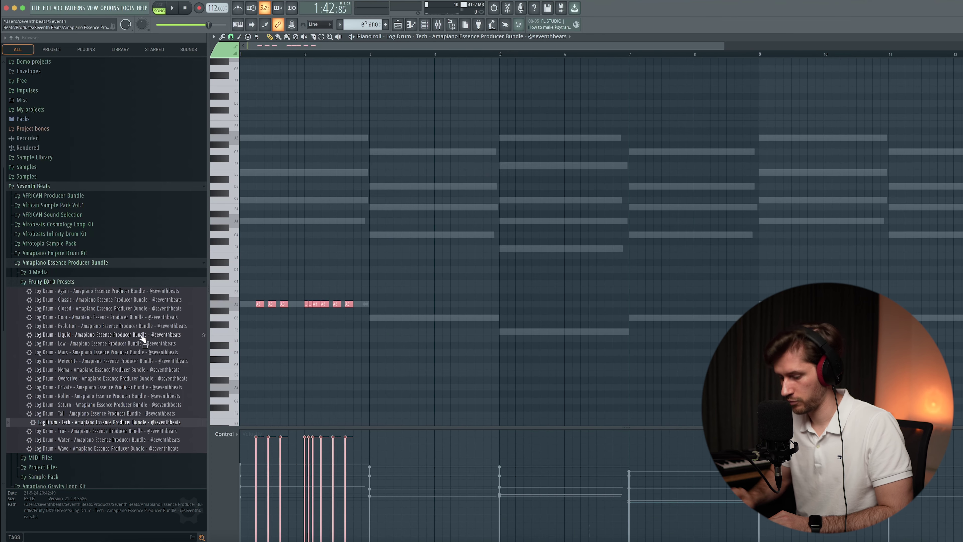
key(ctrl+b)
drag(362, 311, 389, 319)
key(space)
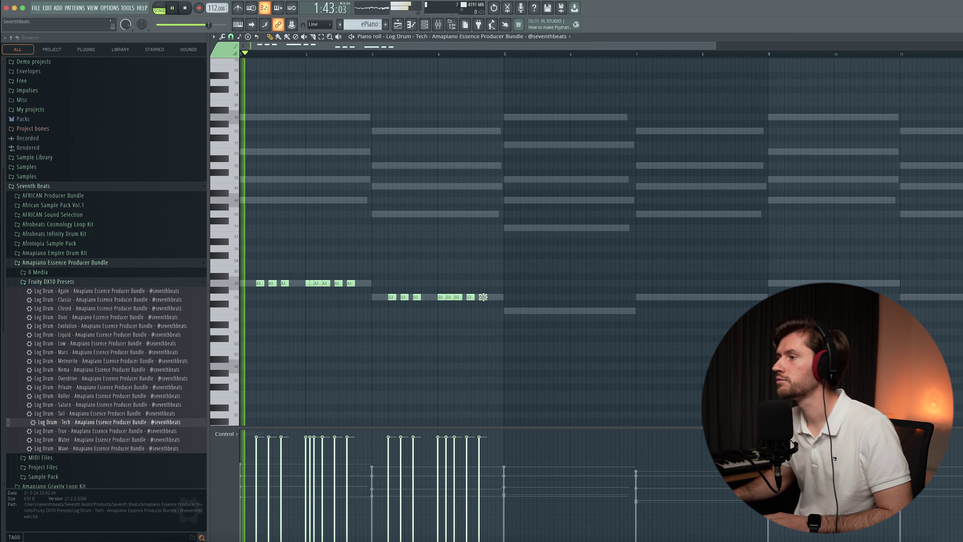
Step: Add an E4 note at the end of bar 4 and raise the note before it to D4
click(493, 250)
drag(494, 251, 495, 236)
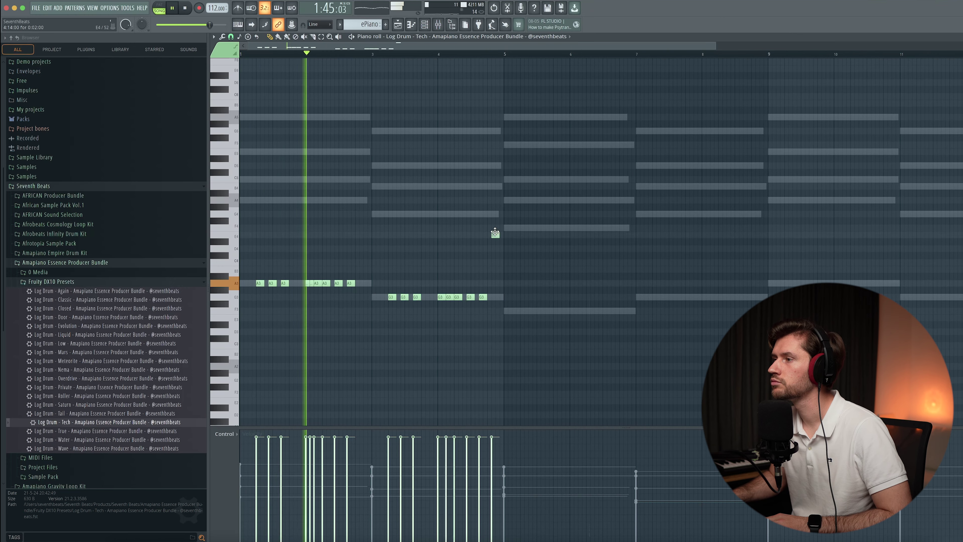
drag(481, 297, 483, 248)
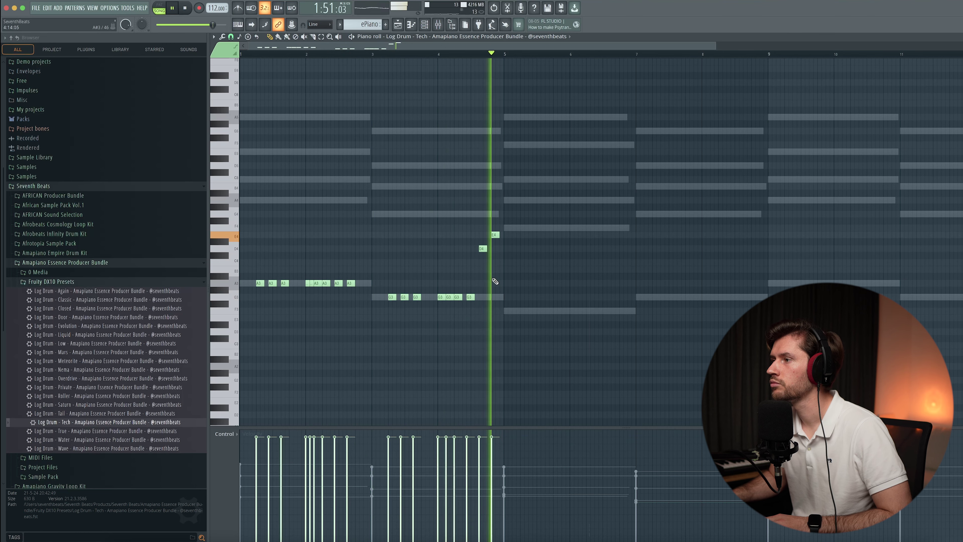
key(space)
Step: Duplicate bars 1 to 4 of the log drum into bars 5 to 8 and transpose the copy down to start on F3
drag(507, 57, 2, 81)
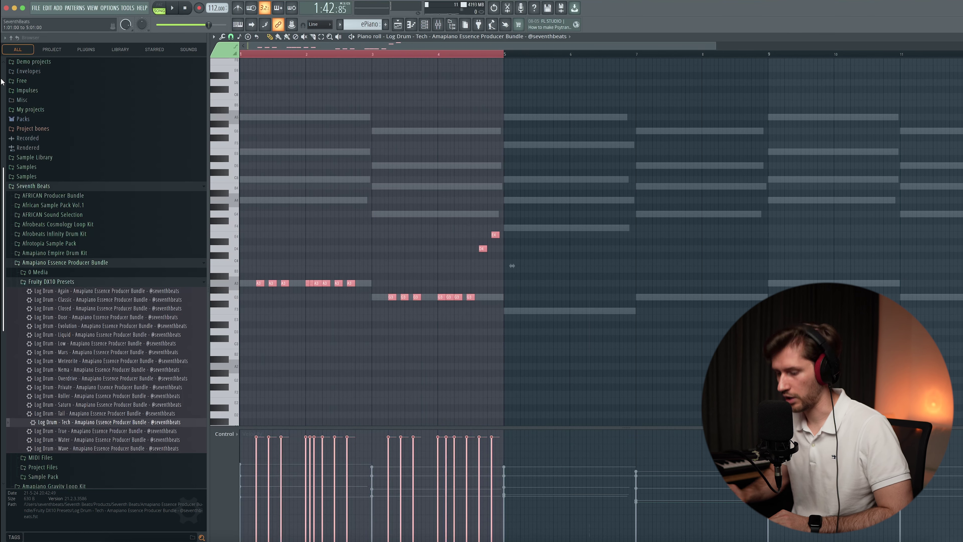
key(ctrl+b)
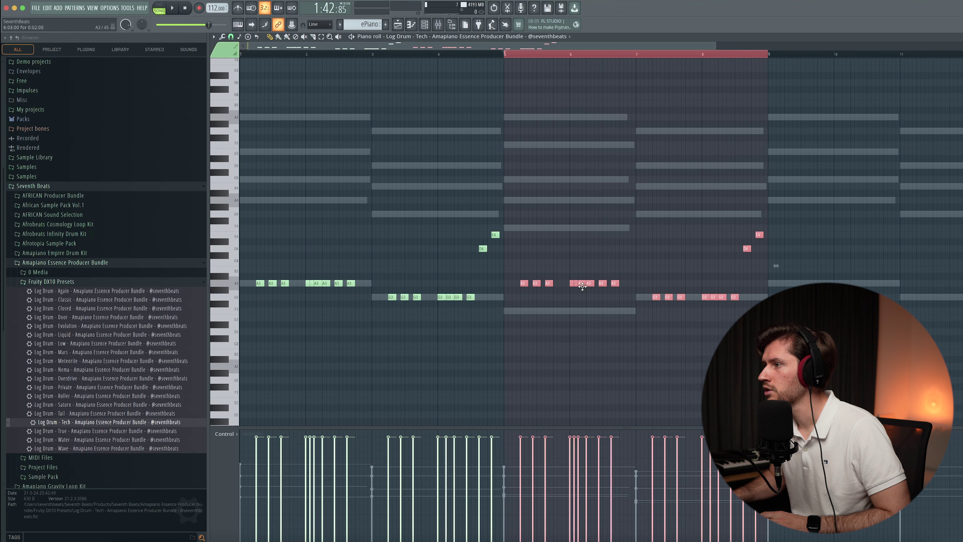
drag(514, 219, 479, 251)
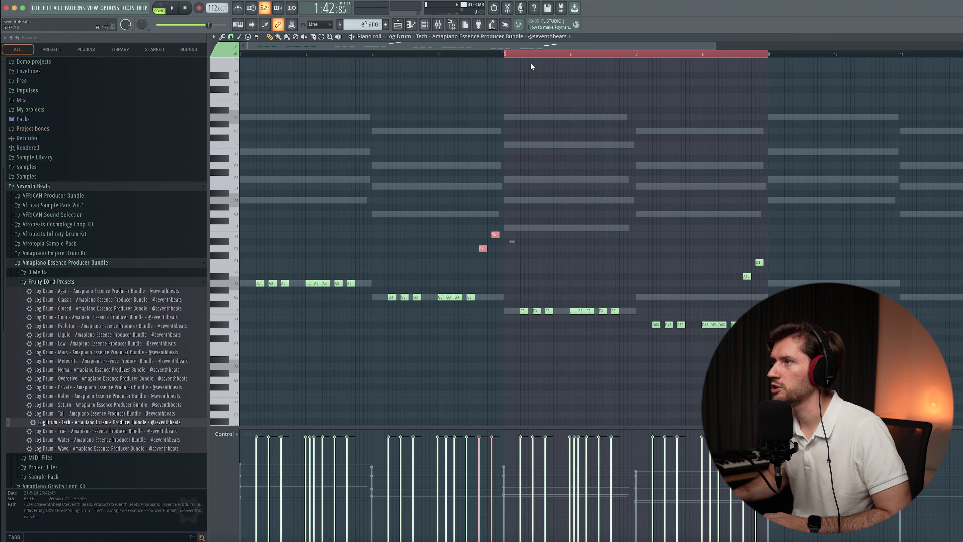
mouse_move(768, 55)
mouse_down()
mouse_move(580, 57)
mouse_move(767, 55)
mouse_up()
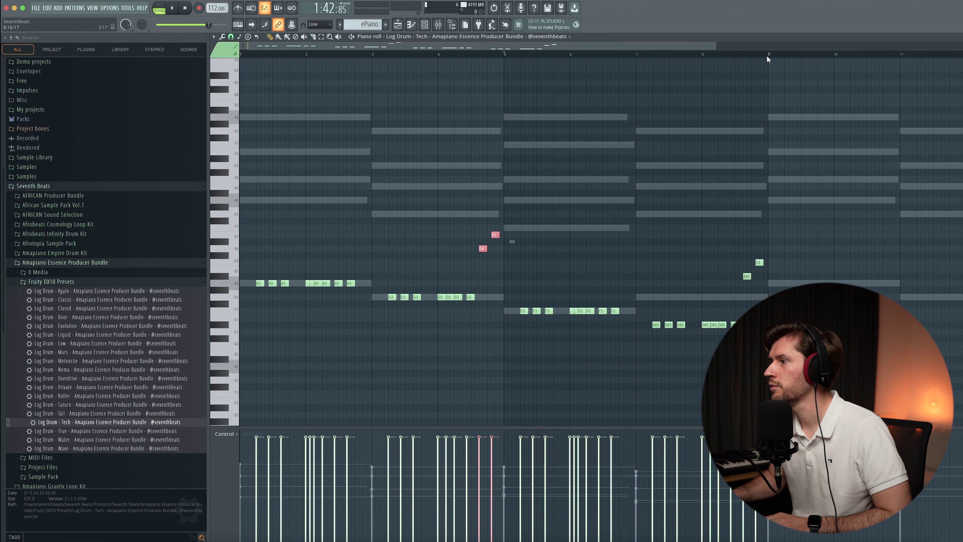
Step: Move the bar 7 and 8 notes to G3 with A3 and B3 as ending notes, and audition the ending with a temporary A3 in bar 9
scroll(631, 302, right, 5)
drag(616, 230, 490, 339)
super+click(495, 260)
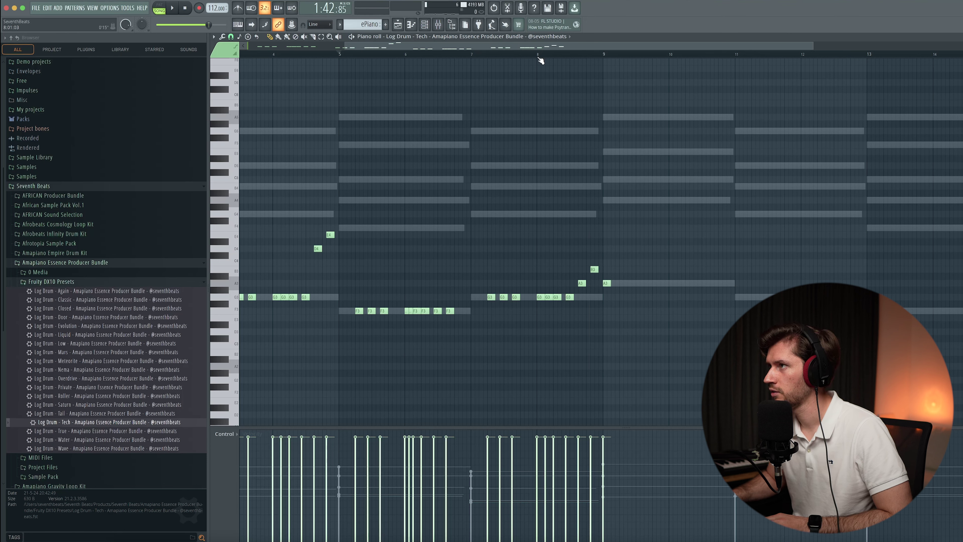
key(space)
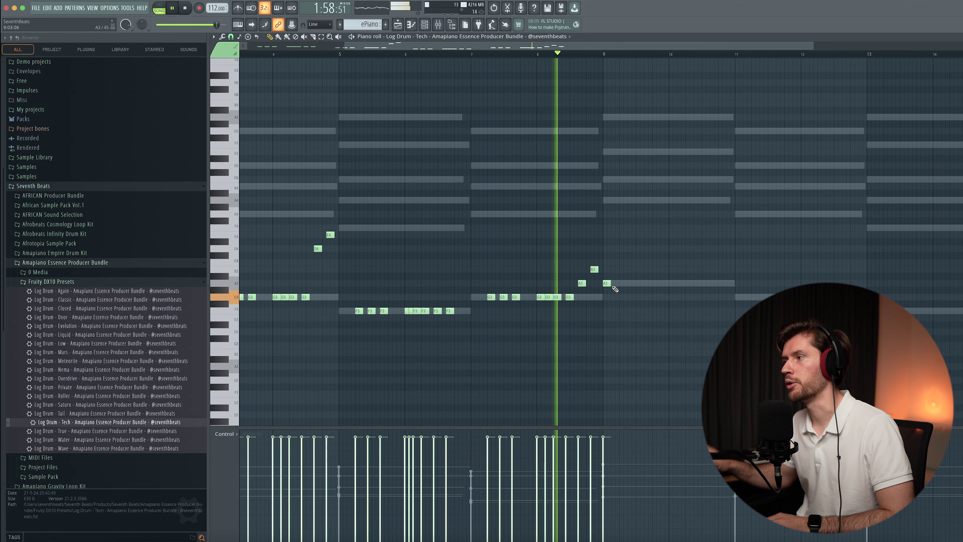
key(space)
right_click(607, 284)
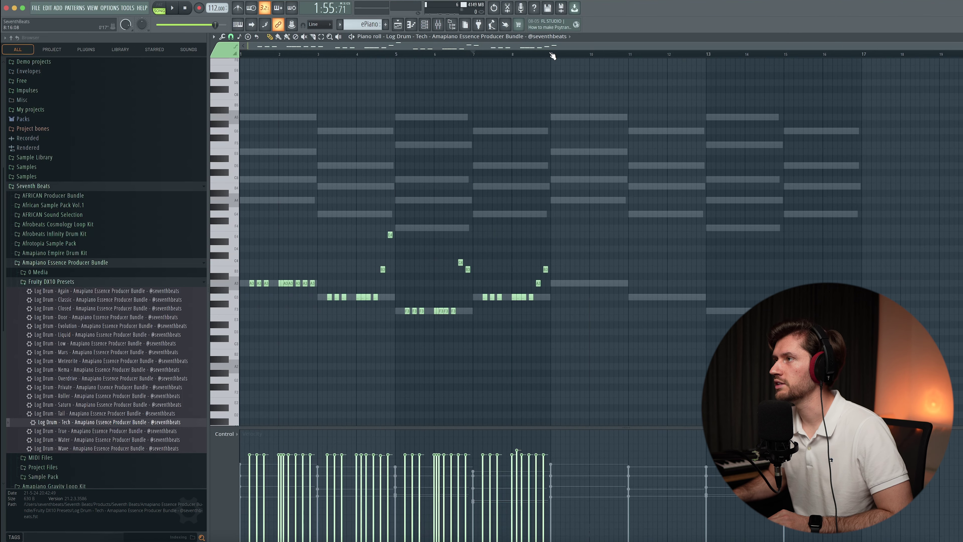
Step: Duplicate the eight-bar log drum line into bars 9 to 16, clear the selection and play it back
drag(552, 55, 2, 11)
key(ctrl+b)
key(ctrl+d)
key(space)
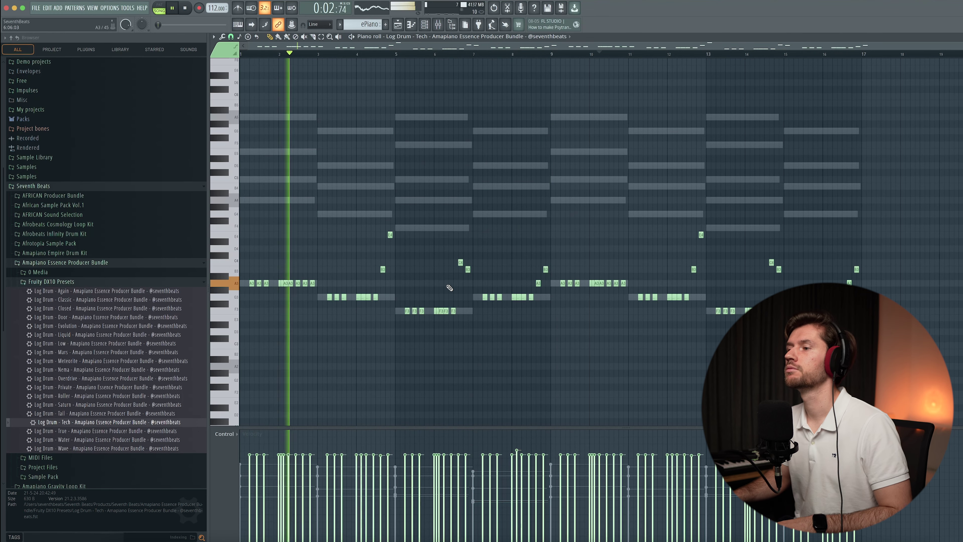
Step: Search the generator plugins for "dx" and add a second Fruity DX10 channel
click(425, 25)
click(376, 419)
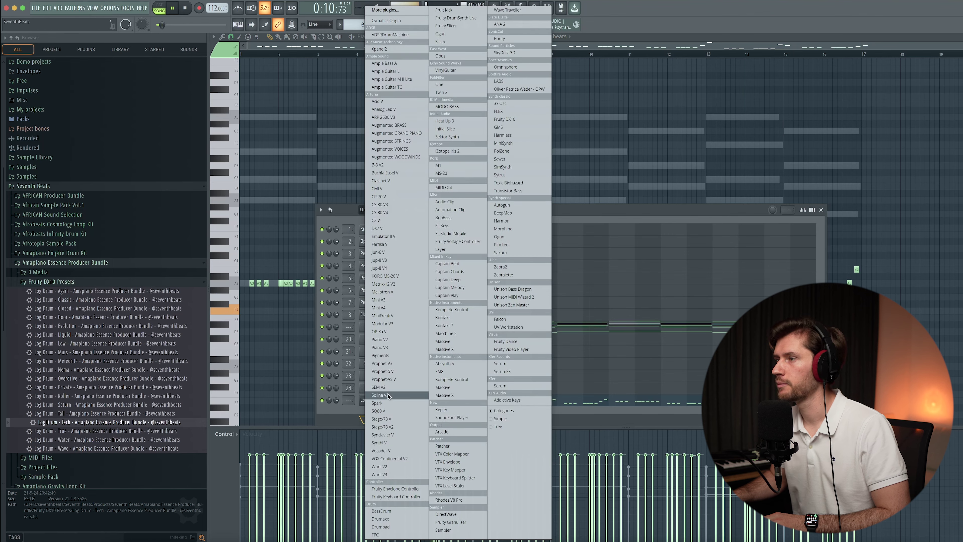
click(385, 9)
text(dx)
double_click(448, 43)
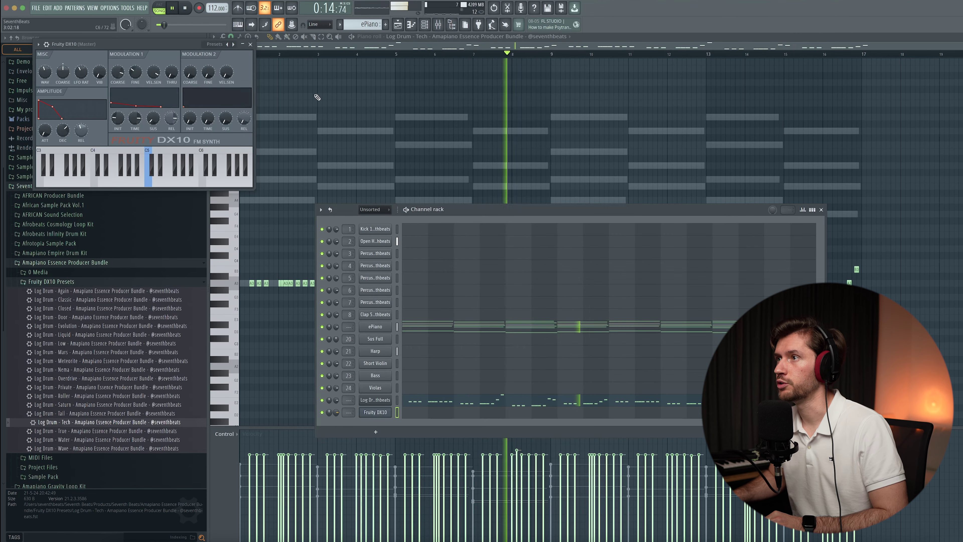
Step: Set the new Fruity DX10 to the eFlute preset and close its window
drag(39, 41, 308, 132)
click(306, 131)
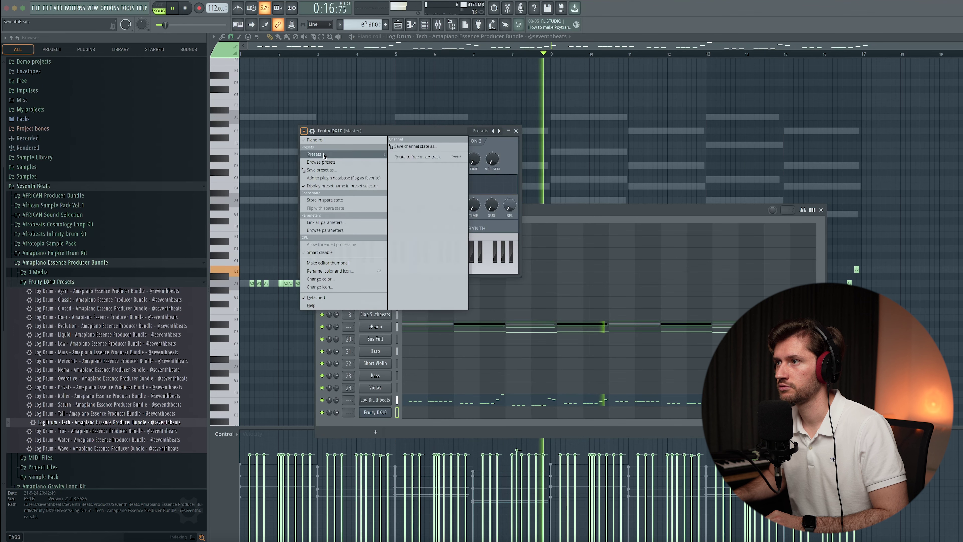
mouse_move(364, 154)
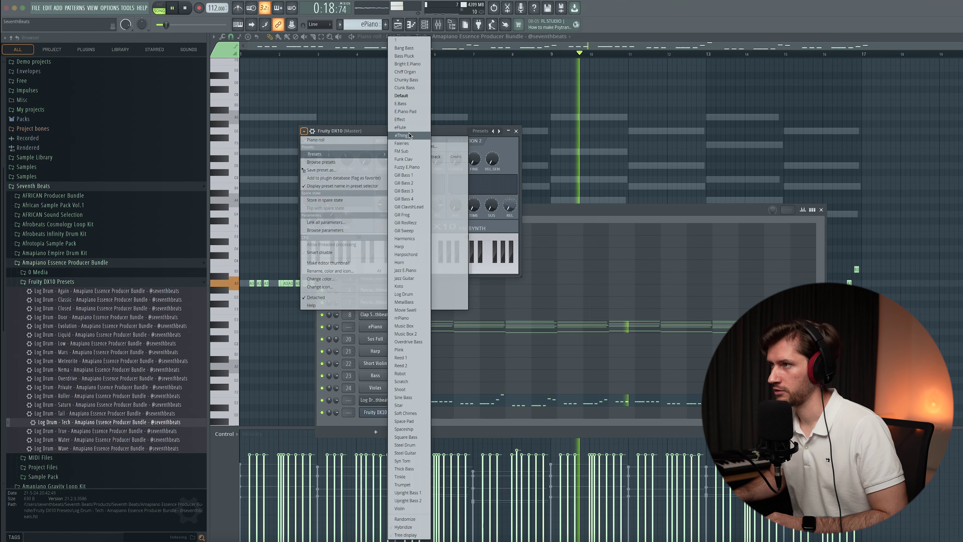
click(401, 127)
click(516, 131)
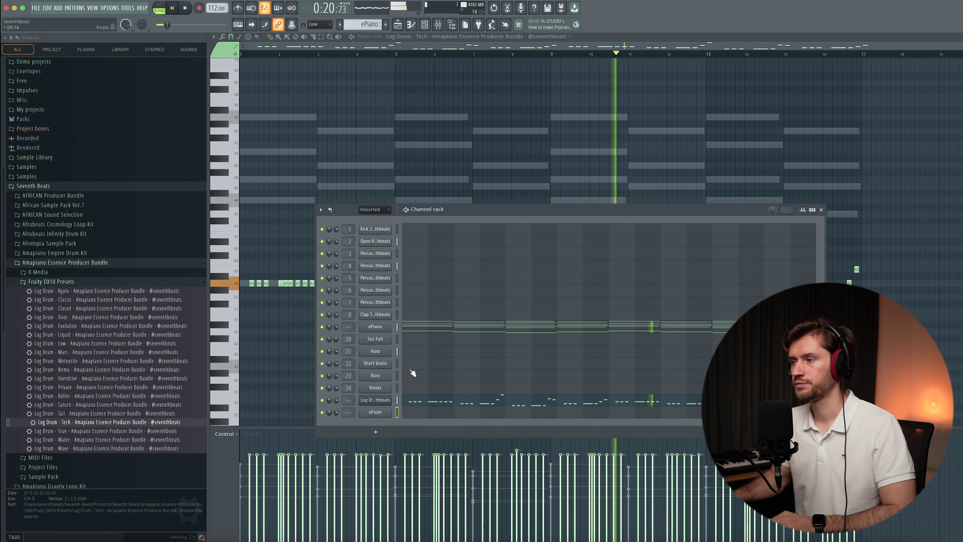
Step: Copy the log drum notes into the eFlute channel and open its piano roll to check them during playback
click(397, 400)
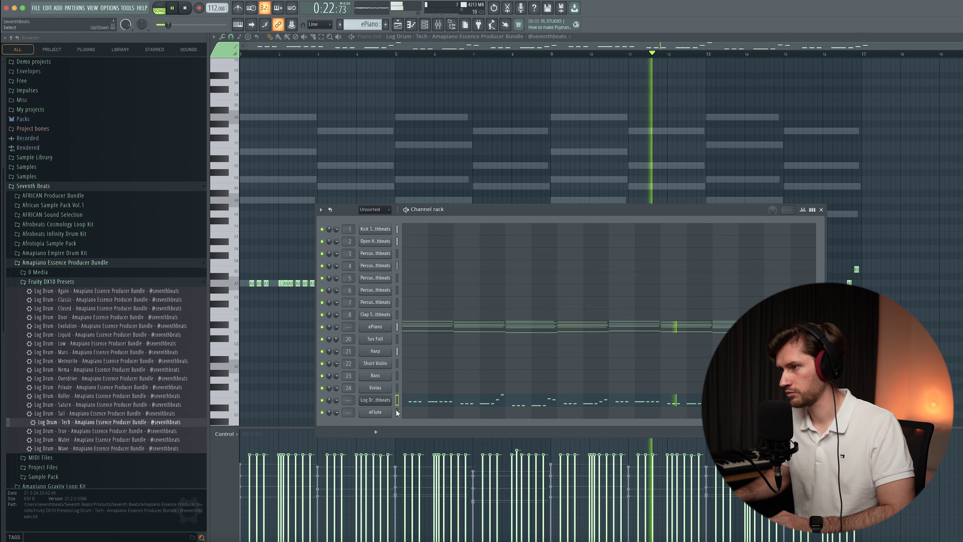
click(397, 413)
key(super+v)
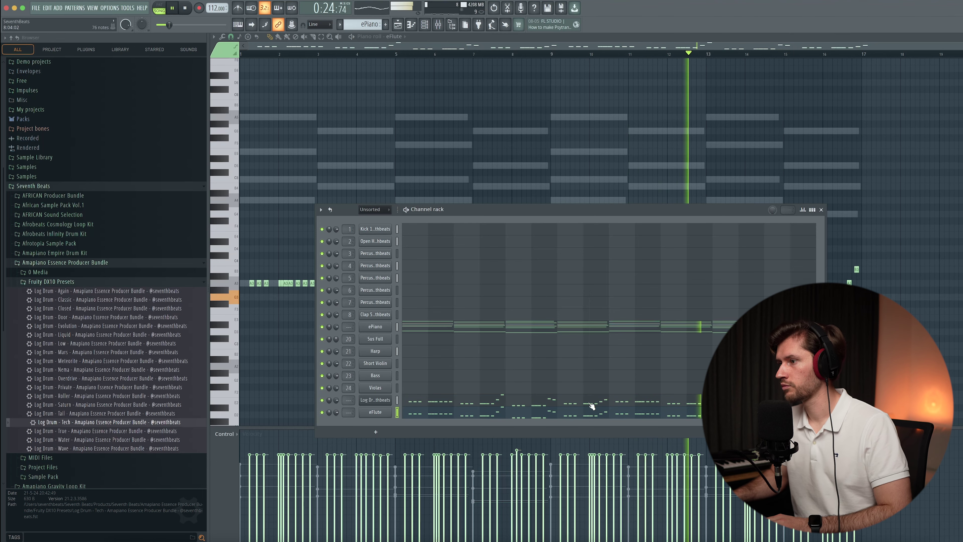
click(584, 409)
click(584, 409)
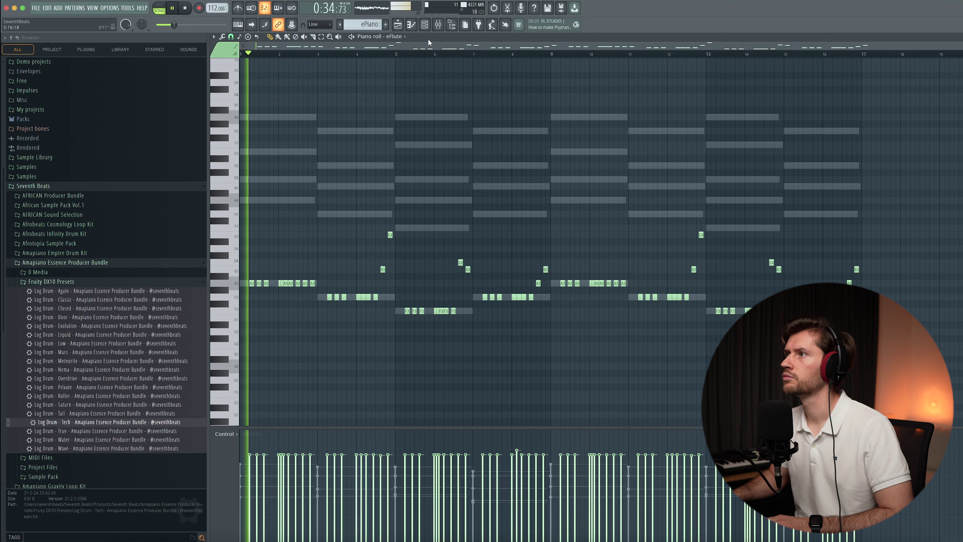
Step: Move the log drum and eFlute notes out of the ePiano pattern into Pattern 15
key(F6)
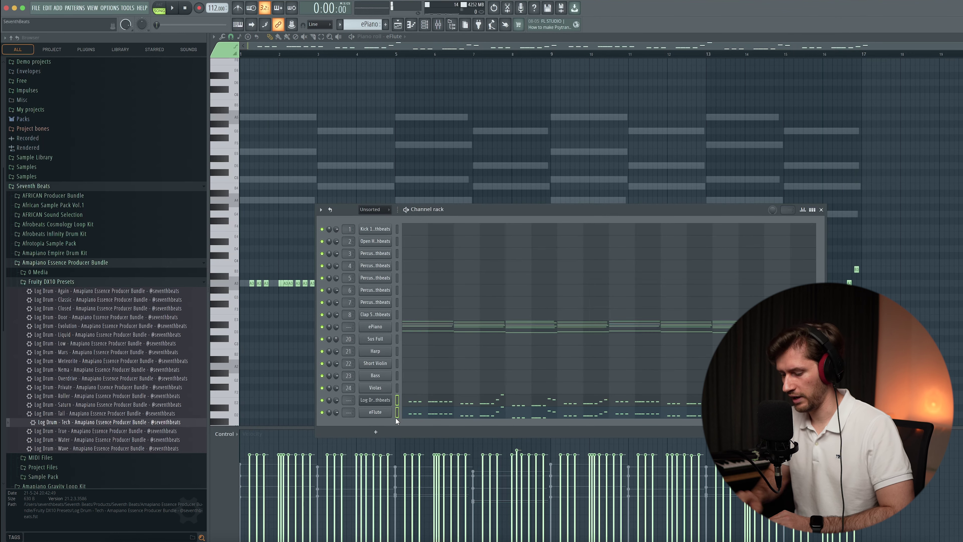
key(super+x)
key(ctrl+z)
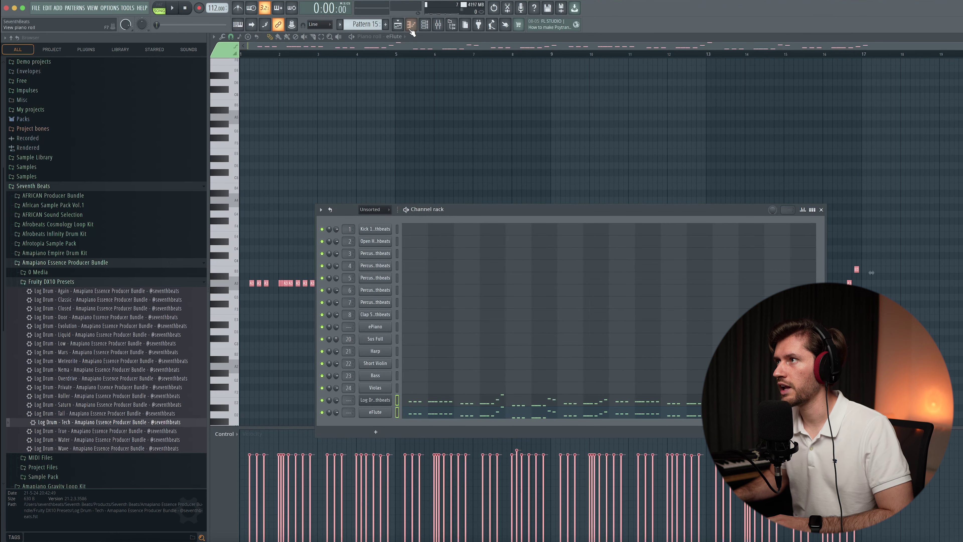
Step: Place the Pattern 15 clip on Track 19 at bar 49 and play the arrangement from there
click(398, 24)
click(417, 412)
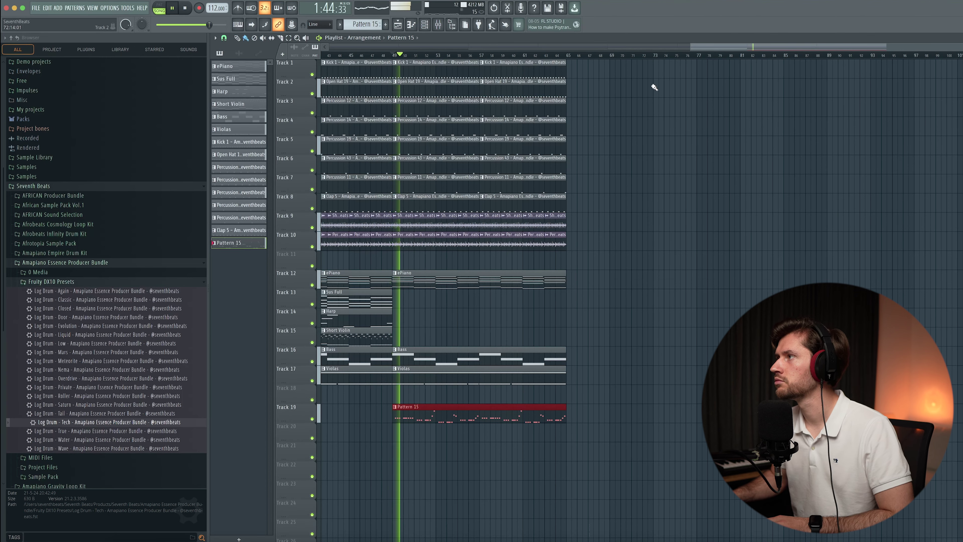
drag(689, 48, 331, 48)
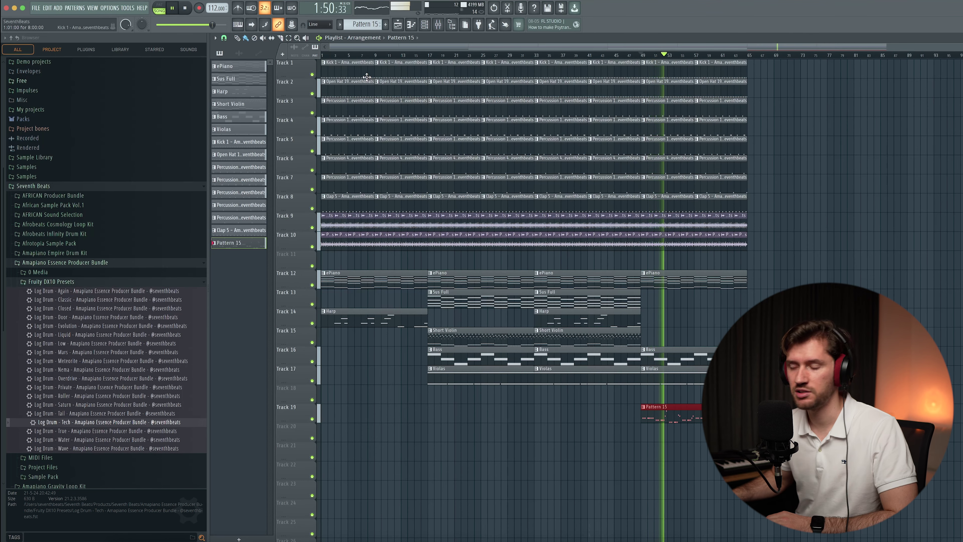
Step: Place the Transition 11 sample on Track 20 at bar 45 and move the Pattern 15 clip up to Track 18
drag(333, 43, 400, 46)
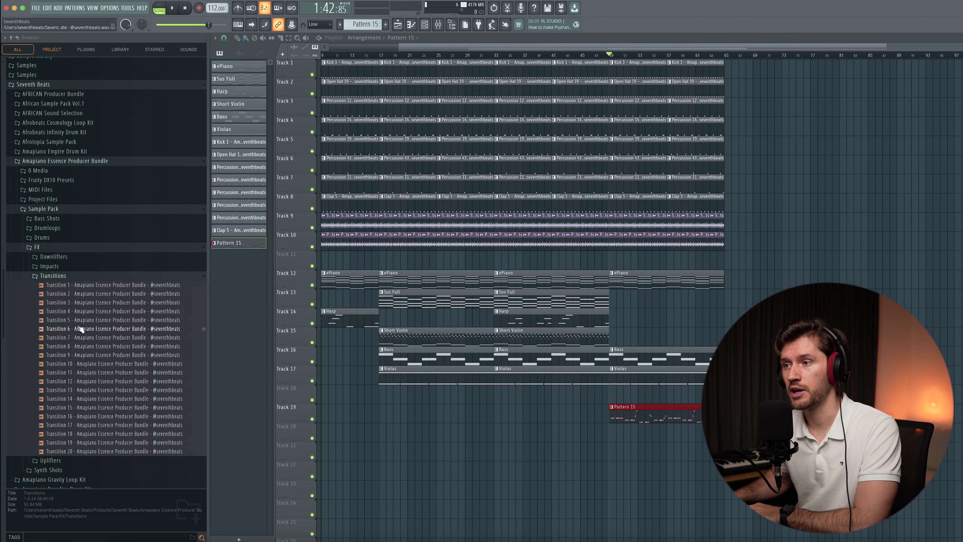
drag(81, 372, 613, 433)
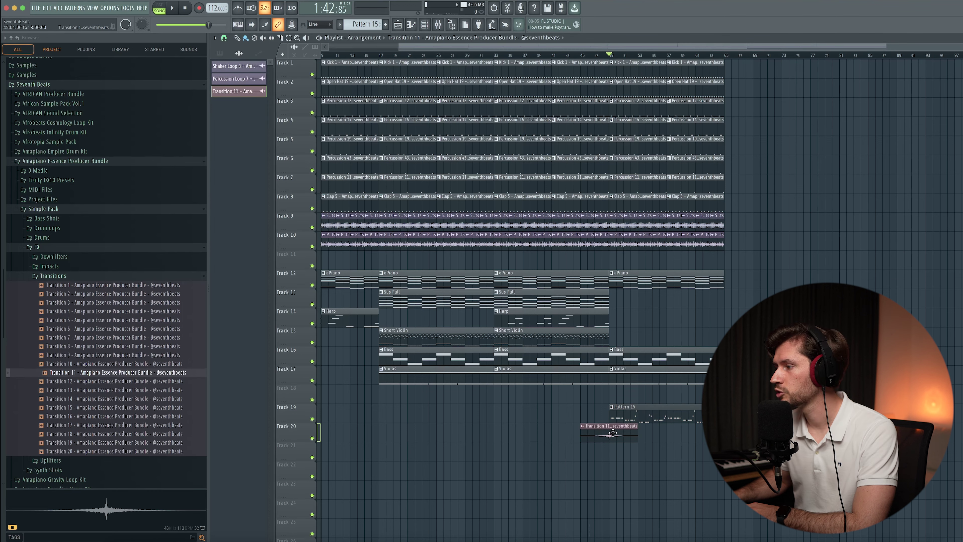
drag(631, 398, 624, 389)
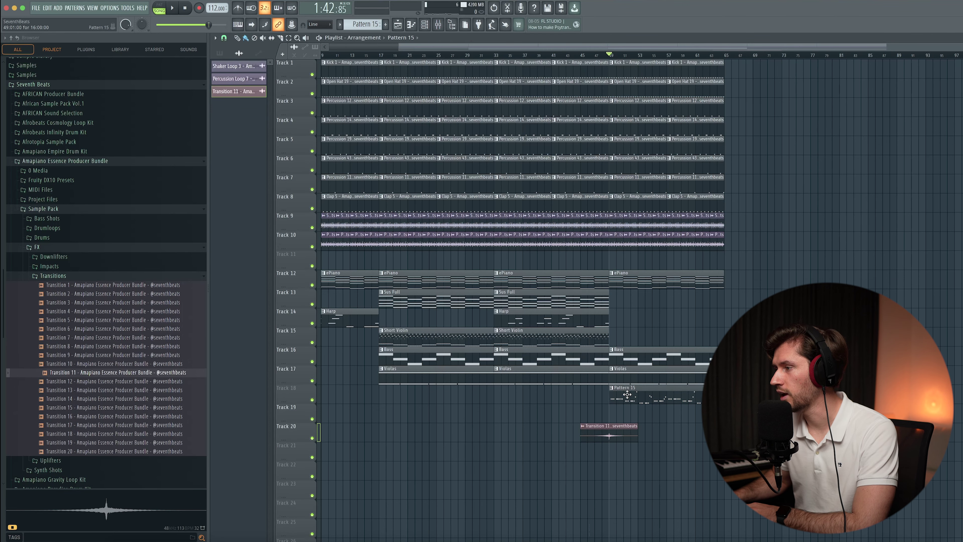
Step: Place the Transition 2 sample on Track 21 at bar 45, check its audio clip settings and close them
drag(114, 293, 535, 473)
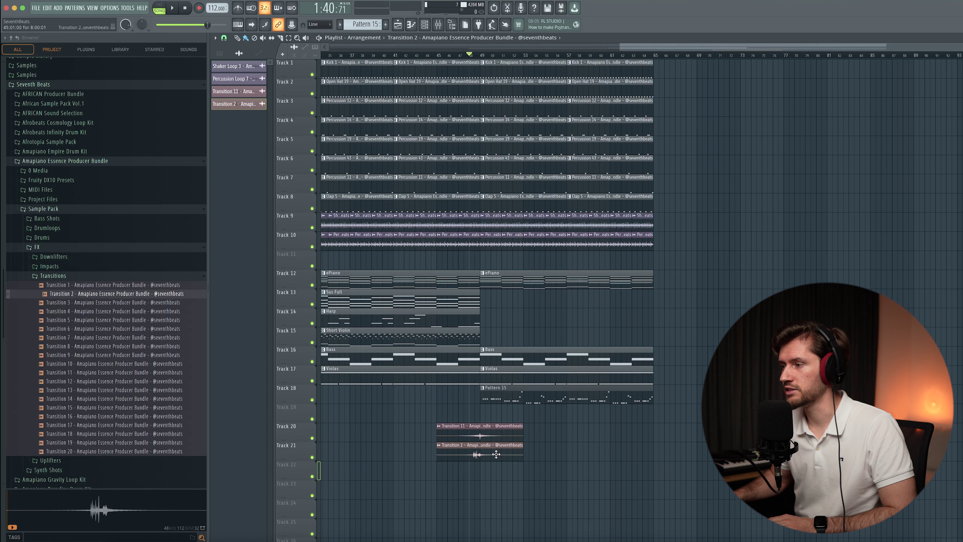
double_click(496, 455)
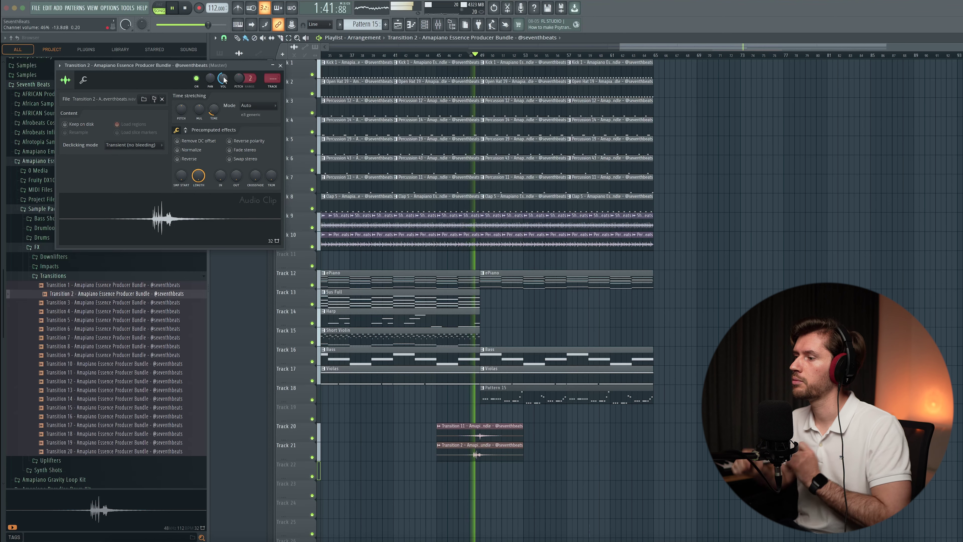
click(281, 66)
Step: Place two more Transition 11 clips on Track 20, at bar 29 and bar 13
drag(620, 48, 329, 49)
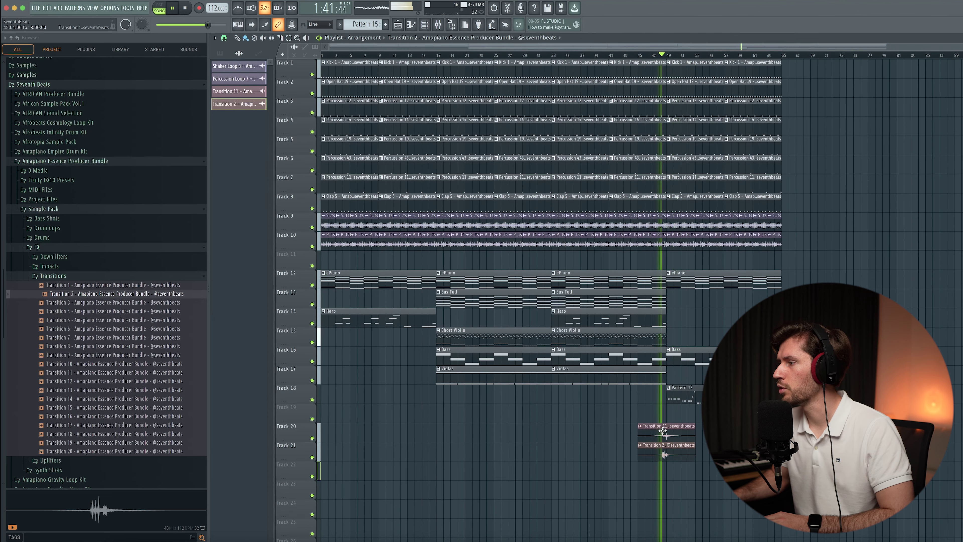
click(415, 429)
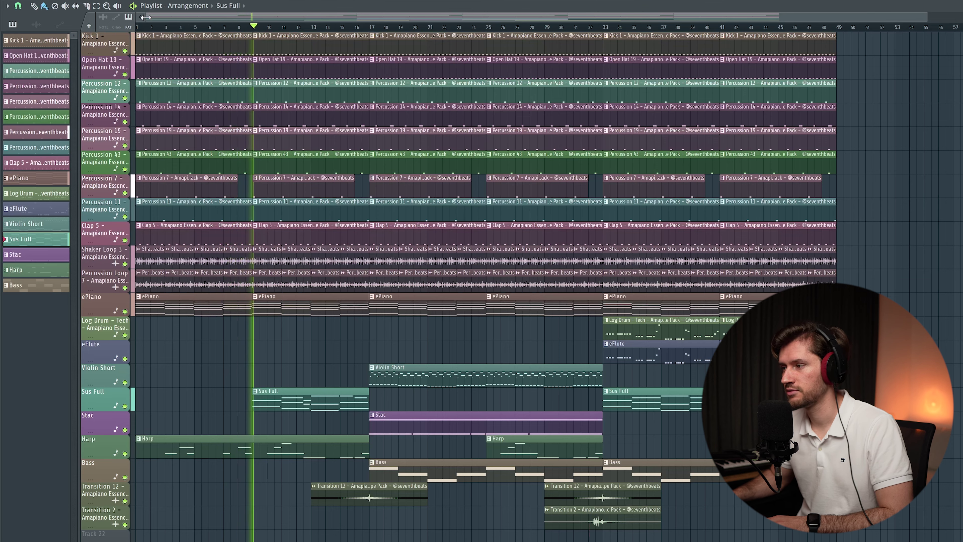
Step: Follow the playback of the colour-coded arrangement through the violin and bass section up to the log drum entry
drag(195, 17, 217, 18)
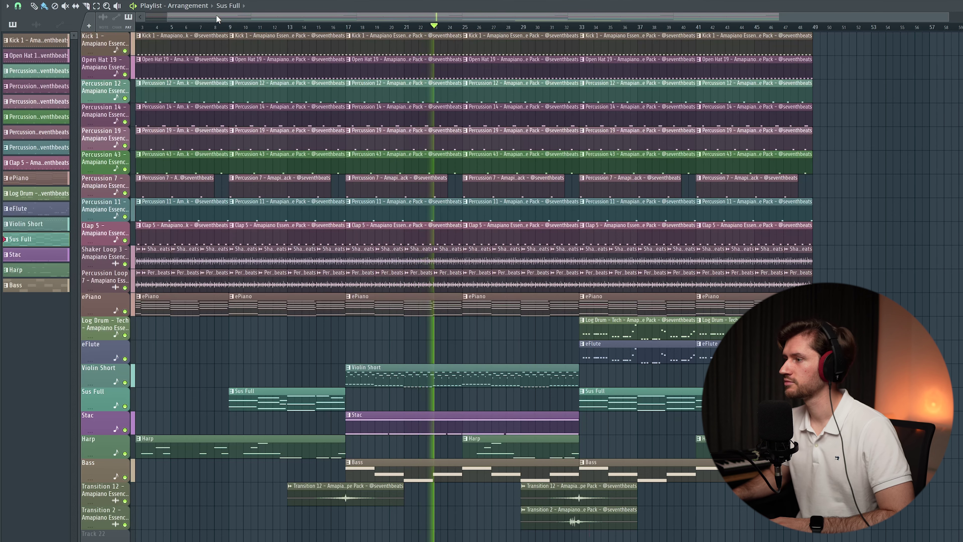
drag(217, 18, 295, 27)
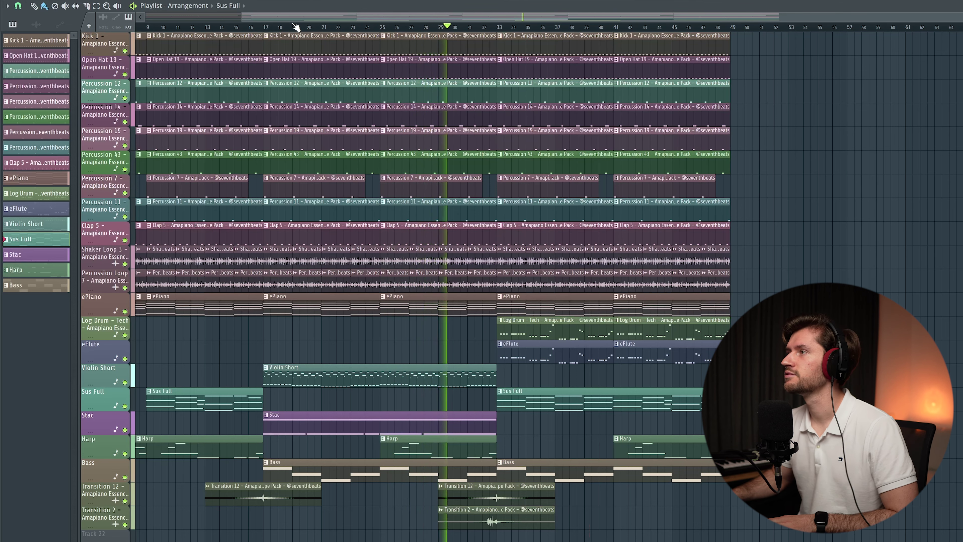
drag(295, 18, 358, 28)
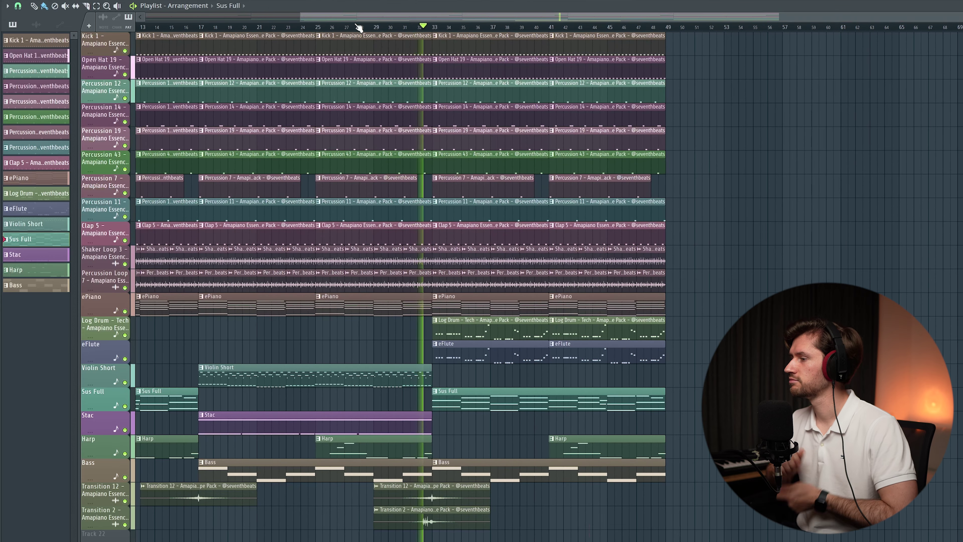